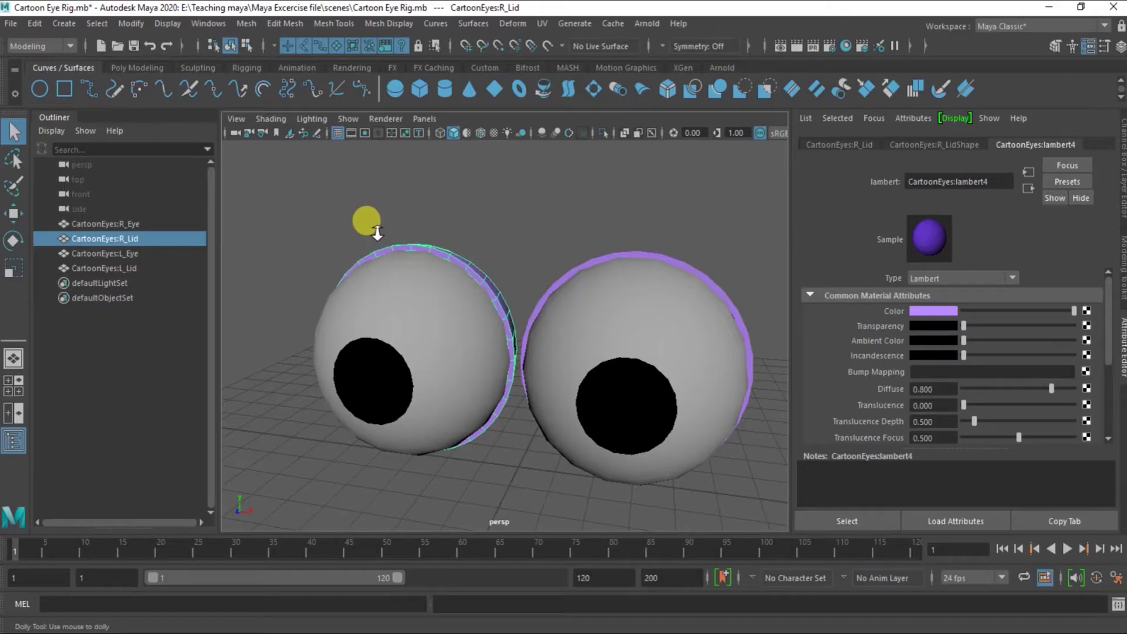
Tumble, pan and dolly the perspective view to inspect both eyes from several angles
{"action": "right_click_drag", "start_coordinate": [377, 234], "coordinate": [432, 213], "text": "alt"}
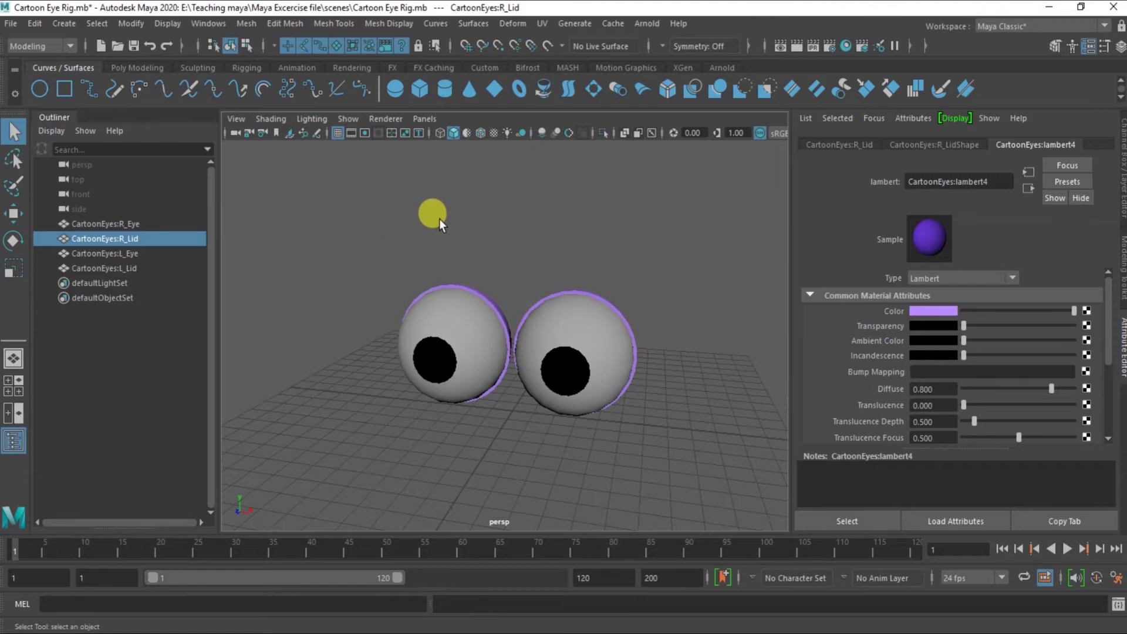
{"action": "left_click", "coordinate": [470, 226]}
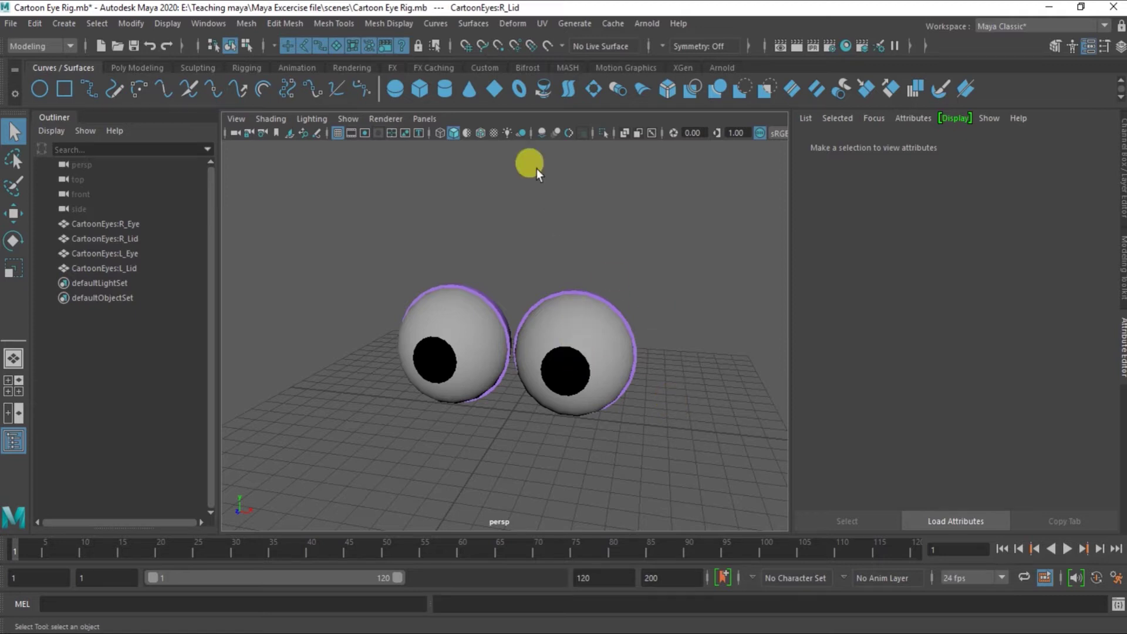
{"action": "middle_click_drag", "start_coordinate": [475, 194], "coordinate": [462, 213], "text": "alt"}
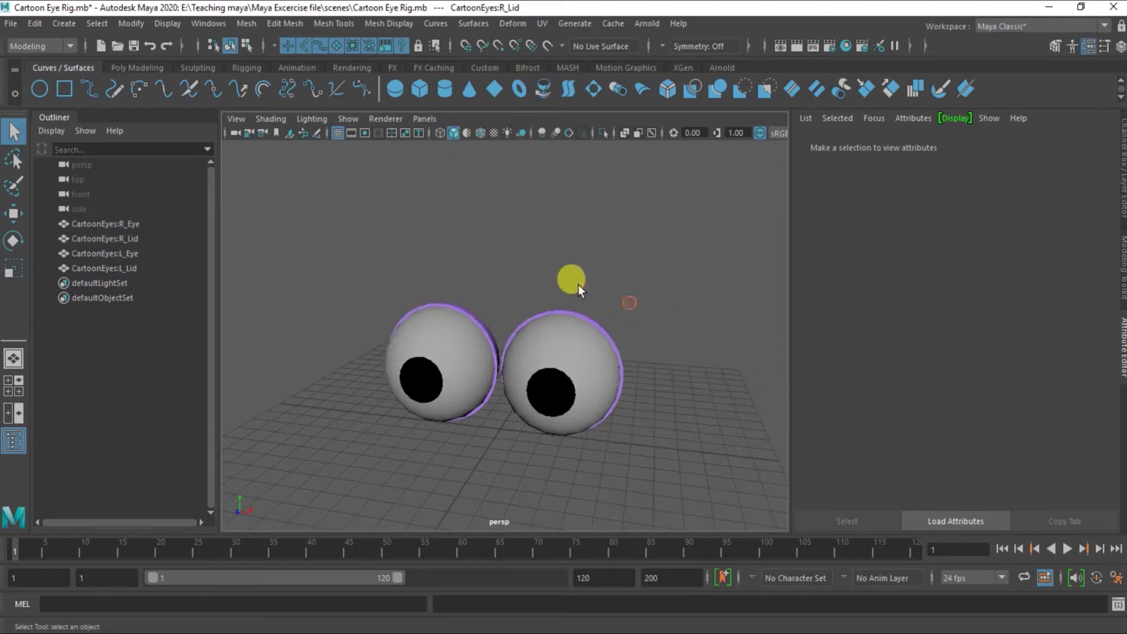
{"action": "scroll", "coordinate": [578, 284], "scroll_direction": "down", "scroll_amount": 2}
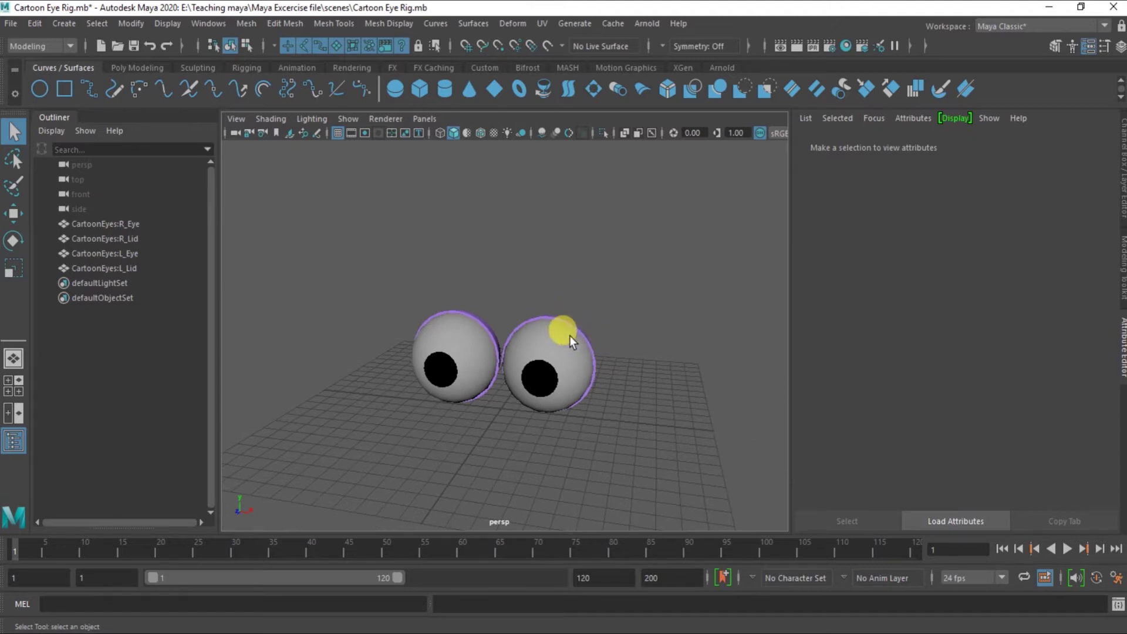
{"action": "left_click_drag", "start_coordinate": [569, 336], "coordinate": [561, 365], "text": "alt"}
{"action": "mouse_move", "coordinate": [470, 413]}
{"action": "left_mouse_down", "text": "alt"}
{"action": "mouse_move", "coordinate": [528, 404]}
{"action": "mouse_move", "coordinate": [514, 410]}
{"action": "left_mouse_up", "text": "alt"}
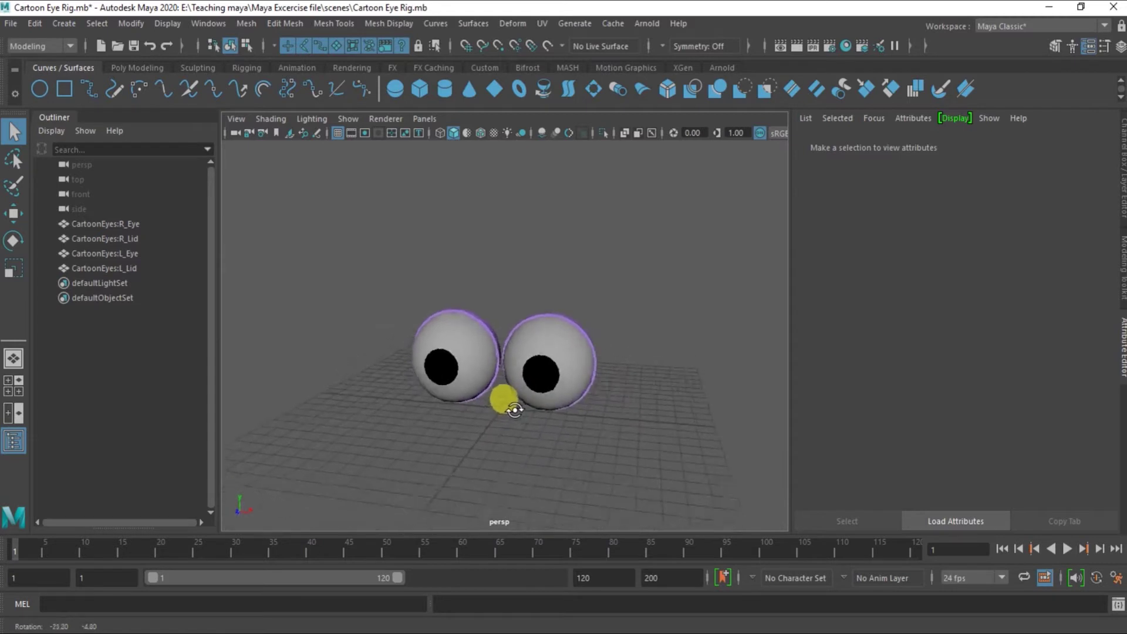
{"action": "right_click_drag", "start_coordinate": [495, 411], "coordinate": [502, 427], "text": "alt"}
{"action": "mouse_move", "coordinate": [502, 427]}
{"action": "left_mouse_down", "text": "alt"}
{"action": "mouse_move", "coordinate": [448, 413]}
{"action": "mouse_move", "coordinate": [468, 407]}
{"action": "mouse_move", "coordinate": [492, 441]}
{"action": "mouse_move", "coordinate": [410, 440]}
{"action": "mouse_move", "coordinate": [530, 445]}
{"action": "mouse_move", "coordinate": [594, 405]}
{"action": "mouse_move", "coordinate": [637, 420]}
{"action": "mouse_move", "coordinate": [516, 433]}
{"action": "mouse_move", "coordinate": [345, 423]}
{"action": "mouse_move", "coordinate": [434, 422]}
{"action": "mouse_move", "coordinate": [446, 395]}
{"action": "mouse_move", "coordinate": [482, 418]}
{"action": "mouse_move", "coordinate": [452, 420]}
{"action": "mouse_move", "coordinate": [466, 428]}
{"action": "left_mouse_up", "text": "alt"}
Turn the view to face the eyes and select R_Eye to show its lambert1 material
{"action": "mouse_move", "coordinate": [494, 392]}
{"action": "left_mouse_down", "text": "alt"}
{"action": "mouse_move", "coordinate": [490, 418]}
{"action": "mouse_move", "coordinate": [516, 425]}
{"action": "left_mouse_up", "text": "alt"}
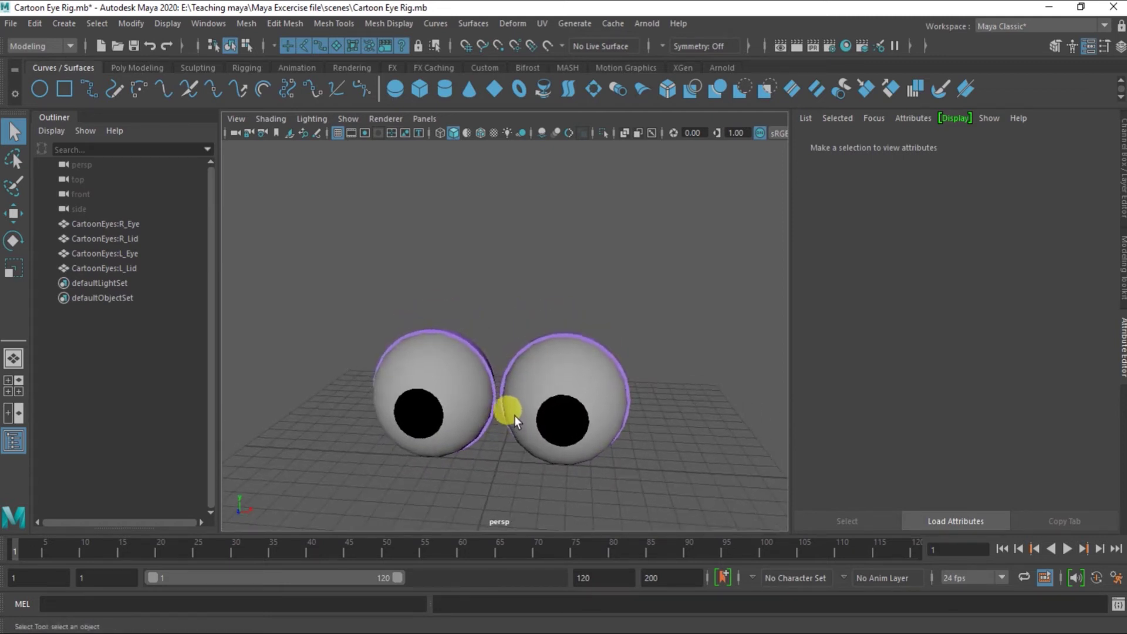
{"action": "mouse_move", "coordinate": [629, 456]}
{"action": "right_mouse_down", "text": "alt"}
{"action": "mouse_move", "coordinate": [622, 441]}
{"action": "mouse_move", "coordinate": [665, 463]}
{"action": "right_mouse_up", "text": "alt"}
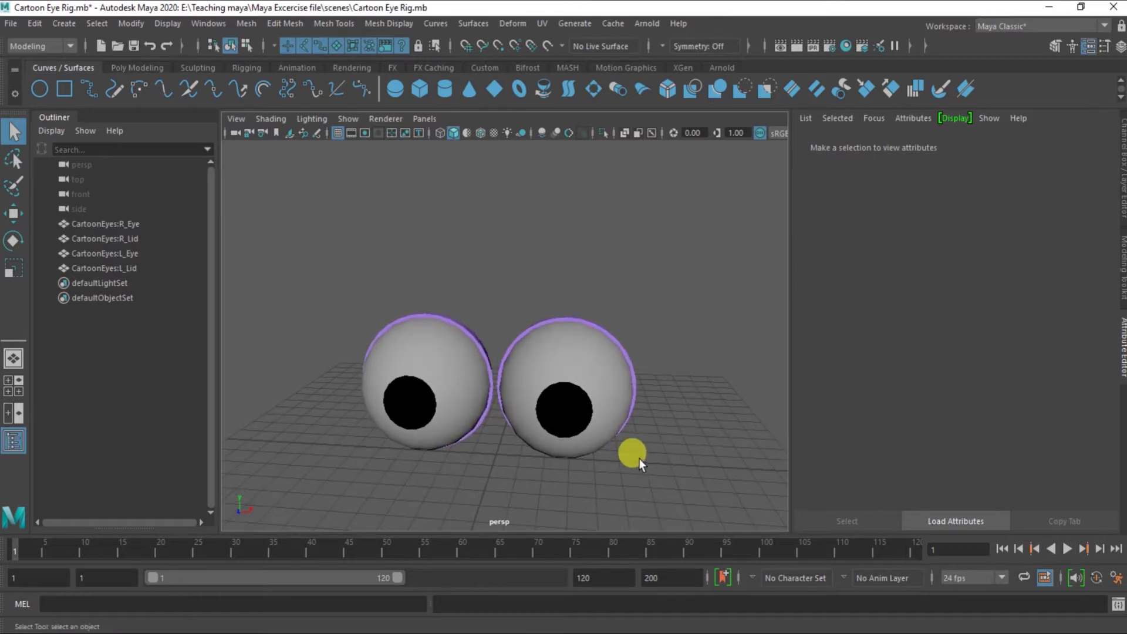
{"action": "mouse_move", "coordinate": [616, 344]}
{"action": "left_mouse_down", "text": "alt"}
{"action": "mouse_move", "coordinate": [609, 393]}
{"action": "mouse_move", "coordinate": [599, 339]}
{"action": "mouse_move", "coordinate": [578, 395]}
{"action": "mouse_move", "coordinate": [573, 387]}
{"action": "left_mouse_up", "text": "alt"}
{"action": "left_click", "coordinate": [401, 353]}
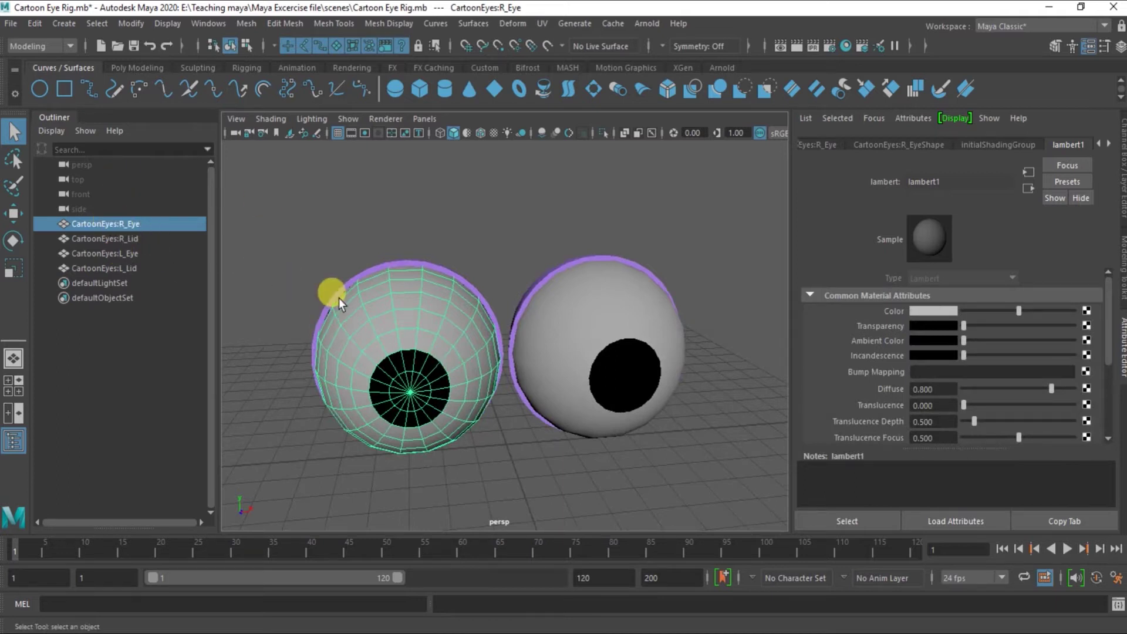
Test-rotate R_Lid down over the eye with the Rotate tool, then undo it
{"action": "left_click", "coordinate": [360, 285]}
{"action": "mouse_move", "coordinate": [360, 285]}
{"action": "left_mouse_down", "text": "alt"}
{"action": "mouse_move", "coordinate": [433, 294]}
{"action": "mouse_move", "coordinate": [405, 280]}
{"action": "mouse_move", "coordinate": [360, 287]}
{"action": "mouse_move", "coordinate": [362, 270]}
{"action": "mouse_move", "coordinate": [393, 283]}
{"action": "left_mouse_up", "text": "alt"}
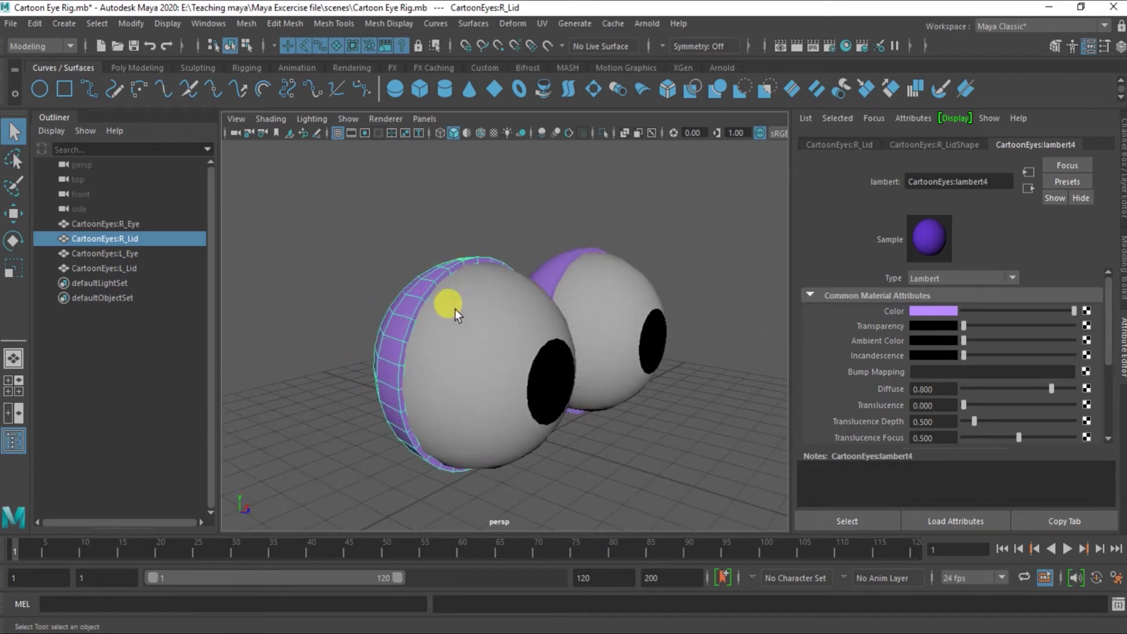
{"action": "key", "text": "e"}
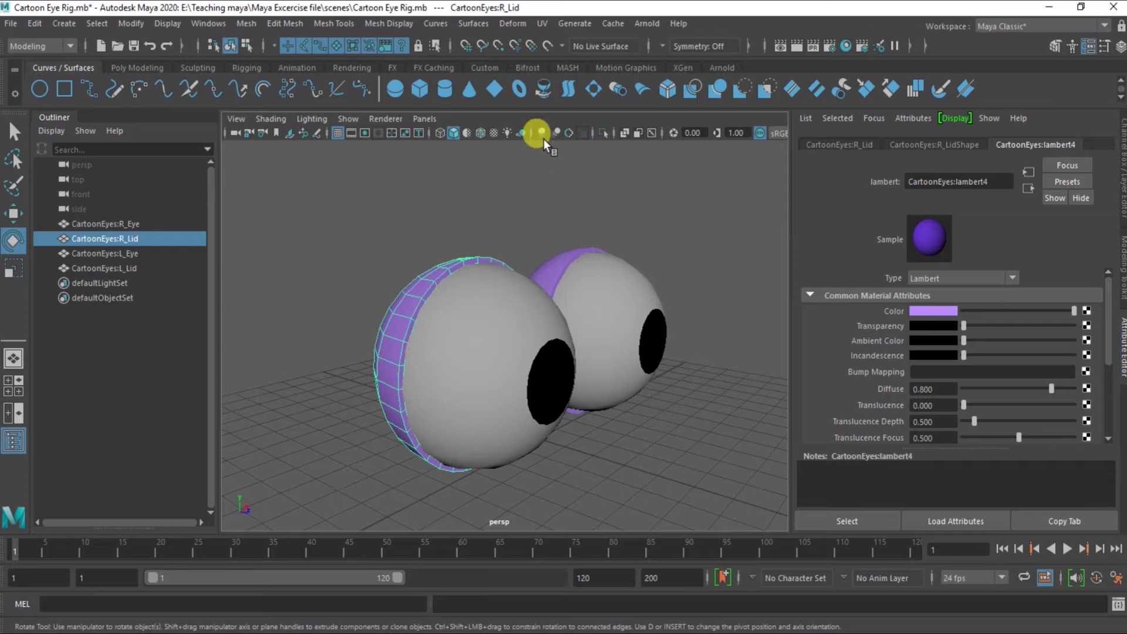
{"action": "mouse_move", "coordinate": [521, 339]}
{"action": "left_mouse_down", "text": "alt"}
{"action": "mouse_move", "coordinate": [445, 367]}
{"action": "mouse_move", "coordinate": [423, 358]}
{"action": "mouse_move", "coordinate": [442, 353]}
{"action": "mouse_move", "coordinate": [391, 320]}
{"action": "mouse_move", "coordinate": [403, 322]}
{"action": "mouse_move", "coordinate": [401, 396]}
{"action": "mouse_move", "coordinate": [390, 322]}
{"action": "mouse_move", "coordinate": [440, 432]}
{"action": "mouse_move", "coordinate": [523, 417]}
{"action": "left_mouse_up", "text": "alt"}
{"action": "mouse_move", "coordinate": [573, 284]}
{"action": "left_mouse_down"}
{"action": "mouse_move", "coordinate": [593, 292]}
{"action": "mouse_move", "coordinate": [629, 354]}
{"action": "mouse_move", "coordinate": [592, 317]}
{"action": "mouse_move", "coordinate": [700, 451]}
{"action": "mouse_move", "coordinate": [503, 448]}
{"action": "mouse_move", "coordinate": [552, 464]}
{"action": "mouse_move", "coordinate": [525, 420]}
{"action": "mouse_move", "coordinate": [536, 446]}
{"action": "mouse_move", "coordinate": [565, 444]}
{"action": "left_mouse_up"}
{"action": "key", "text": "ctrl+z"}
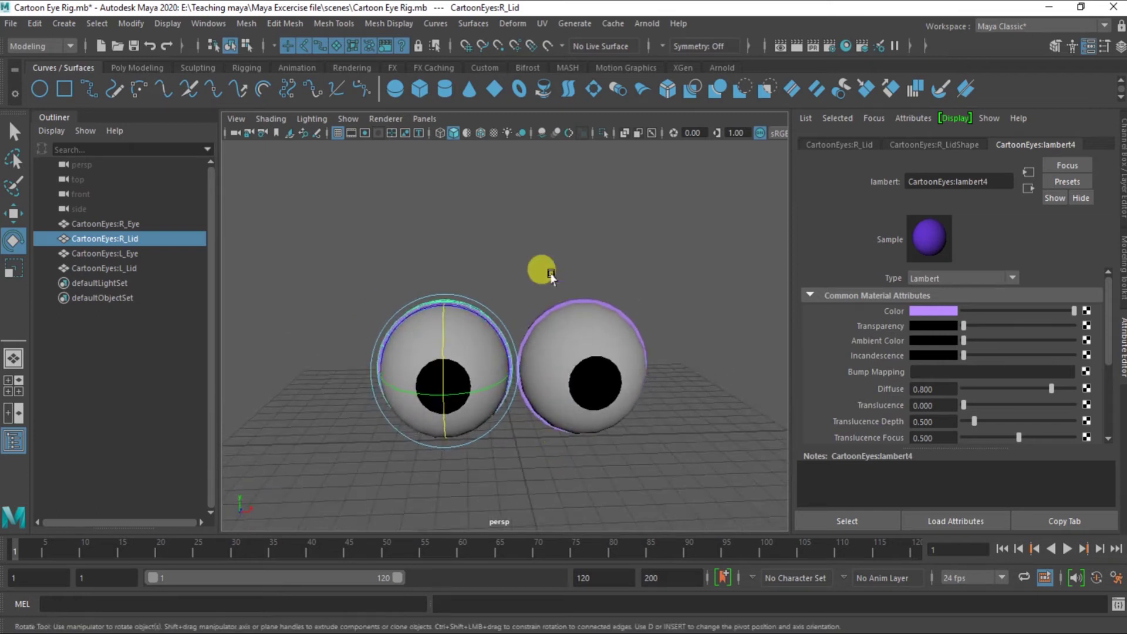
Deselect the lid and move in to view the eyes from the side
{"action": "left_click", "coordinate": [553, 274]}
{"action": "left_click_drag", "start_coordinate": [537, 364], "coordinate": [533, 360], "text": "alt"}
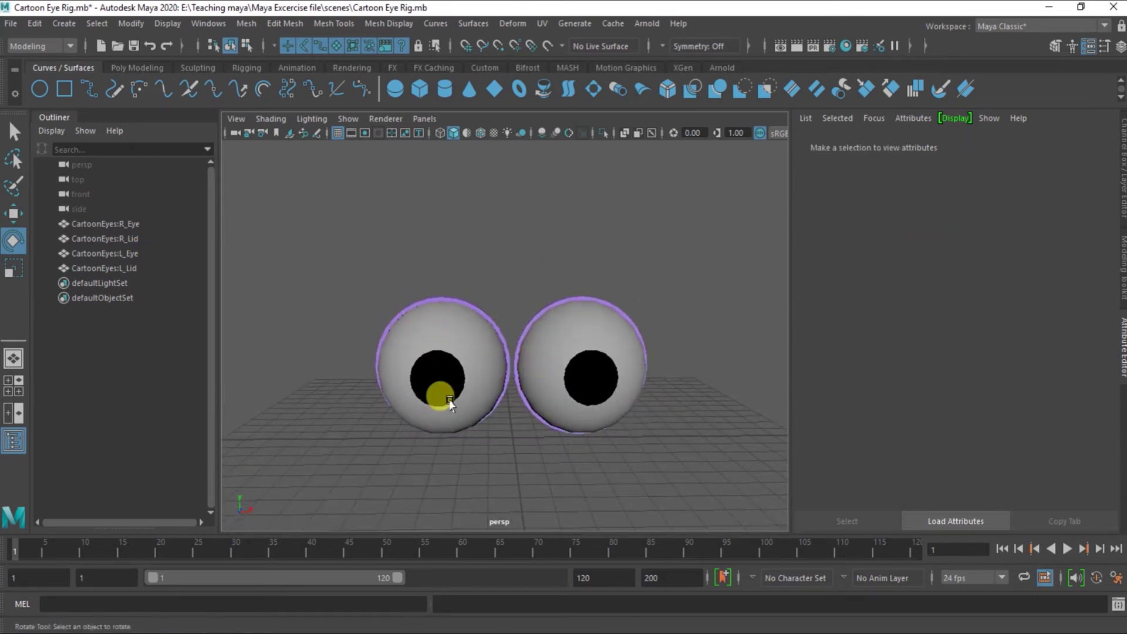
{"action": "mouse_move", "coordinate": [461, 398]}
{"action": "right_mouse_down", "text": "alt"}
{"action": "mouse_move", "coordinate": [503, 403]}
{"action": "mouse_move", "coordinate": [465, 390]}
{"action": "mouse_move", "coordinate": [495, 354]}
{"action": "mouse_move", "coordinate": [482, 373]}
{"action": "right_mouse_up", "text": "alt"}
{"action": "left_click_drag", "start_coordinate": [481, 373], "coordinate": [499, 369], "text": "alt"}
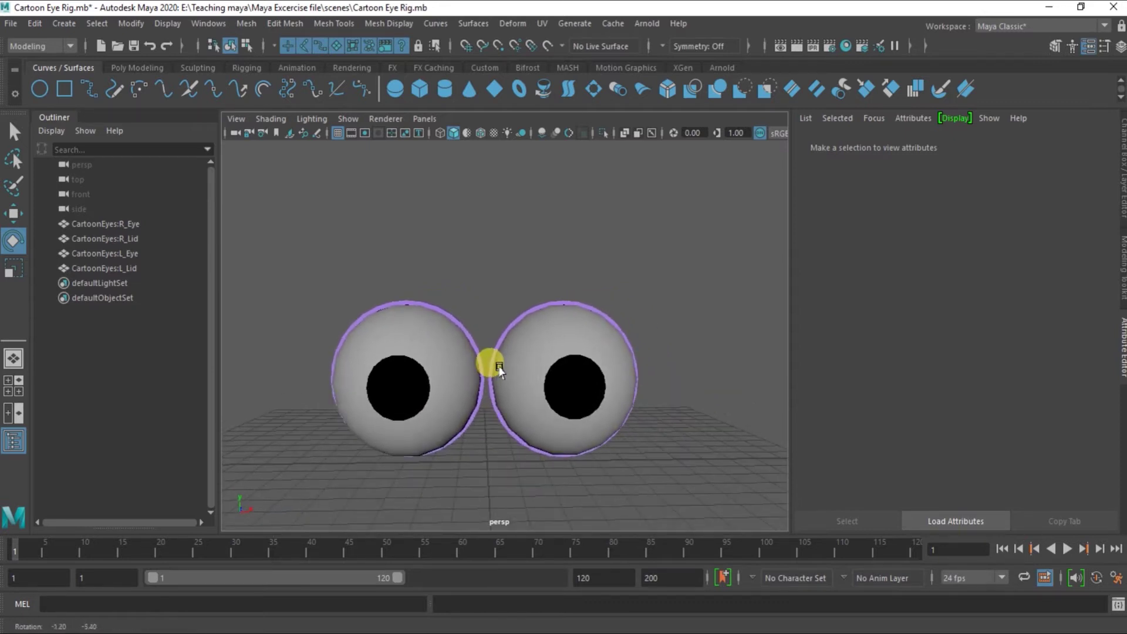
{"action": "mouse_move", "coordinate": [403, 302]}
{"action": "right_mouse_down", "text": "alt"}
{"action": "mouse_move", "coordinate": [468, 330]}
{"action": "mouse_move", "coordinate": [446, 332]}
{"action": "right_mouse_up", "text": "alt"}
{"action": "mouse_move", "coordinate": [446, 330]}
{"action": "left_mouse_down", "text": "alt"}
{"action": "mouse_move", "coordinate": [478, 319]}
{"action": "mouse_move", "coordinate": [495, 385]}
{"action": "mouse_move", "coordinate": [427, 390]}
{"action": "mouse_move", "coordinate": [496, 411]}
{"action": "mouse_move", "coordinate": [439, 386]}
{"action": "mouse_move", "coordinate": [500, 394]}
{"action": "mouse_move", "coordinate": [503, 420]}
{"action": "mouse_move", "coordinate": [535, 423]}
{"action": "mouse_move", "coordinate": [553, 423]}
{"action": "mouse_move", "coordinate": [532, 379]}
{"action": "mouse_move", "coordinate": [524, 386]}
{"action": "mouse_move", "coordinate": [561, 396]}
{"action": "left_mouse_up", "text": "alt"}
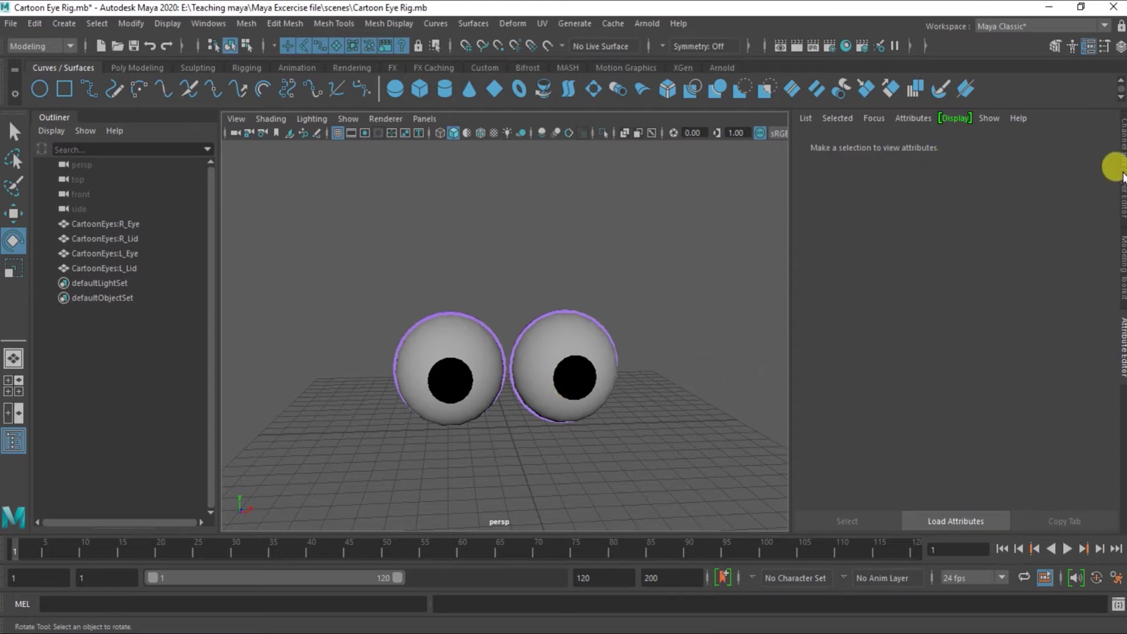
Show the Channel Box and marquee-select L_Eye with L_Lid, trying the right pair too
{"action": "left_click", "coordinate": [1120, 171]}
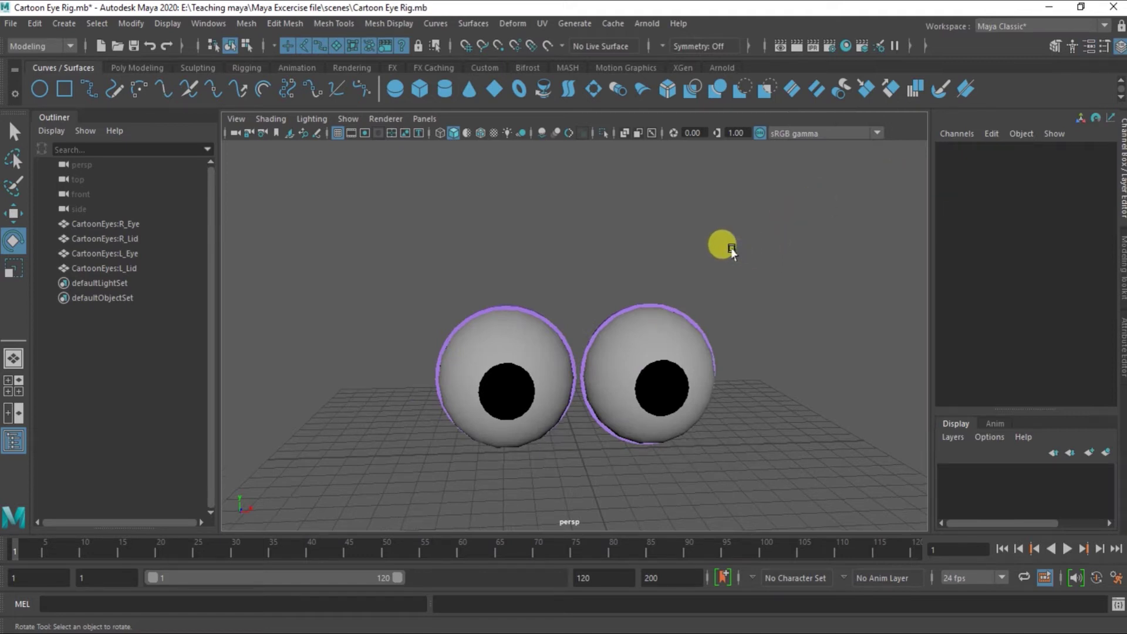
{"action": "left_click_drag", "start_coordinate": [730, 253], "coordinate": [648, 413]}
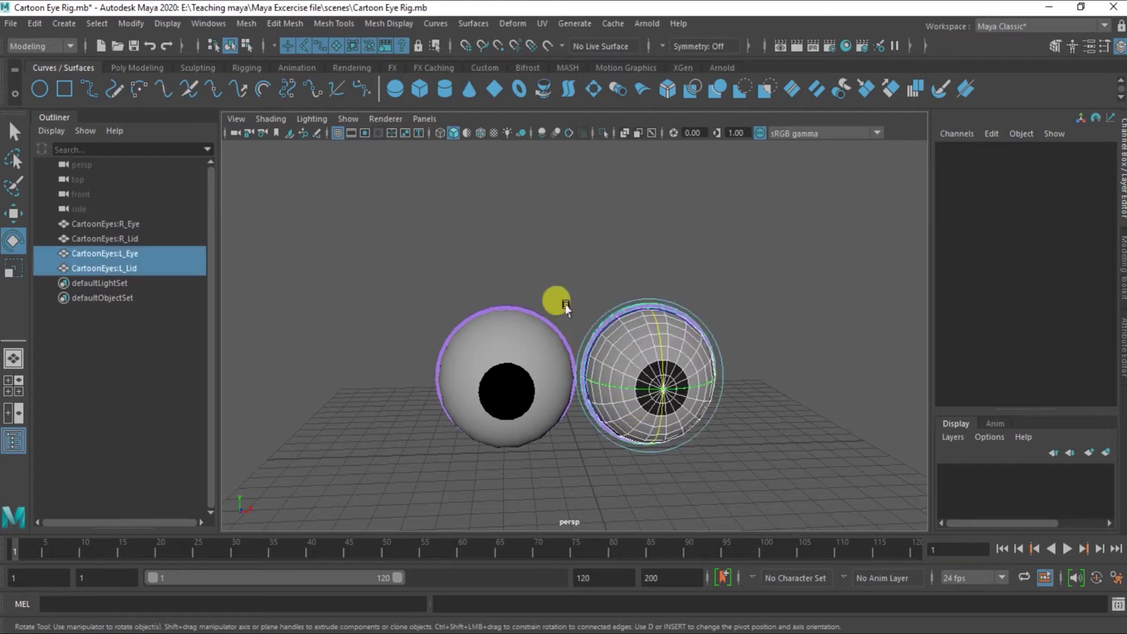
{"action": "left_click_drag", "start_coordinate": [541, 246], "coordinate": [479, 402]}
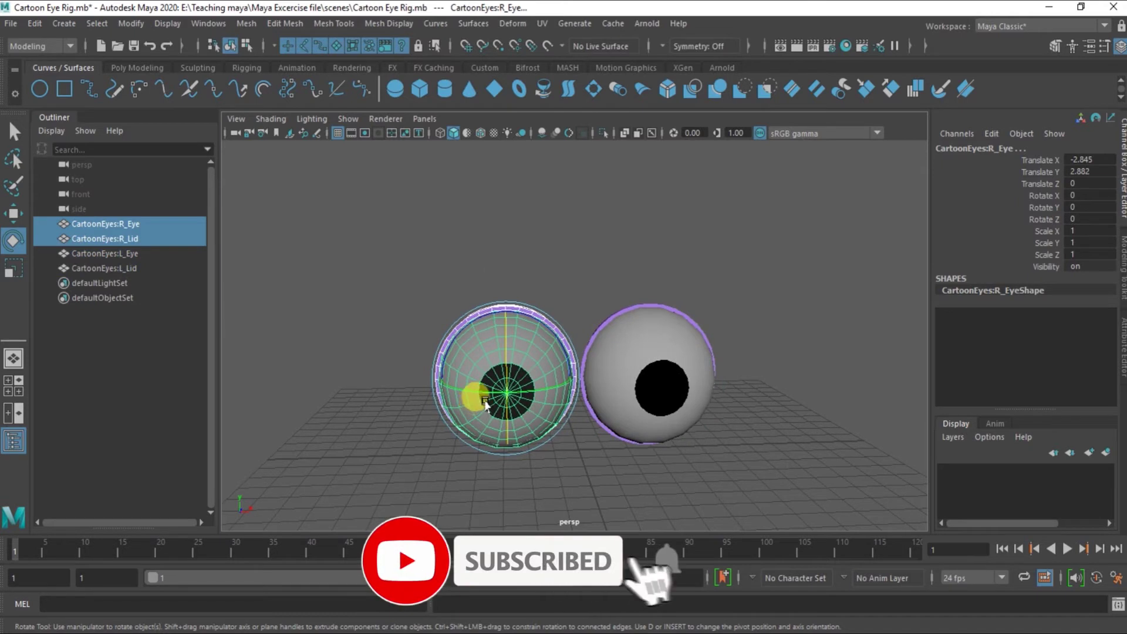
{"action": "left_click", "coordinate": [590, 219]}
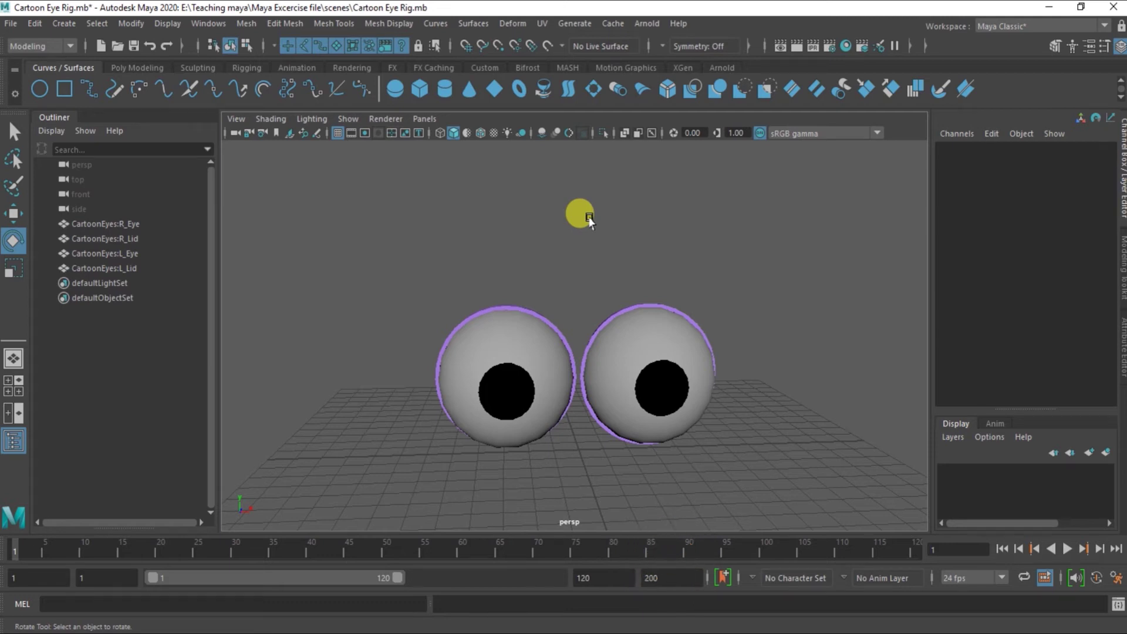
{"action": "mouse_move", "coordinate": [622, 282]}
{"action": "left_mouse_down", "text": "alt"}
{"action": "mouse_move", "coordinate": [671, 302]}
{"action": "mouse_move", "coordinate": [649, 365]}
{"action": "mouse_move", "coordinate": [520, 360]}
{"action": "mouse_move", "coordinate": [524, 381]}
{"action": "mouse_move", "coordinate": [608, 405]}
{"action": "mouse_move", "coordinate": [692, 392]}
{"action": "mouse_move", "coordinate": [677, 337]}
{"action": "mouse_move", "coordinate": [632, 369]}
{"action": "mouse_move", "coordinate": [697, 305]}
{"action": "mouse_move", "coordinate": [600, 469]}
{"action": "left_mouse_up", "text": "alt"}
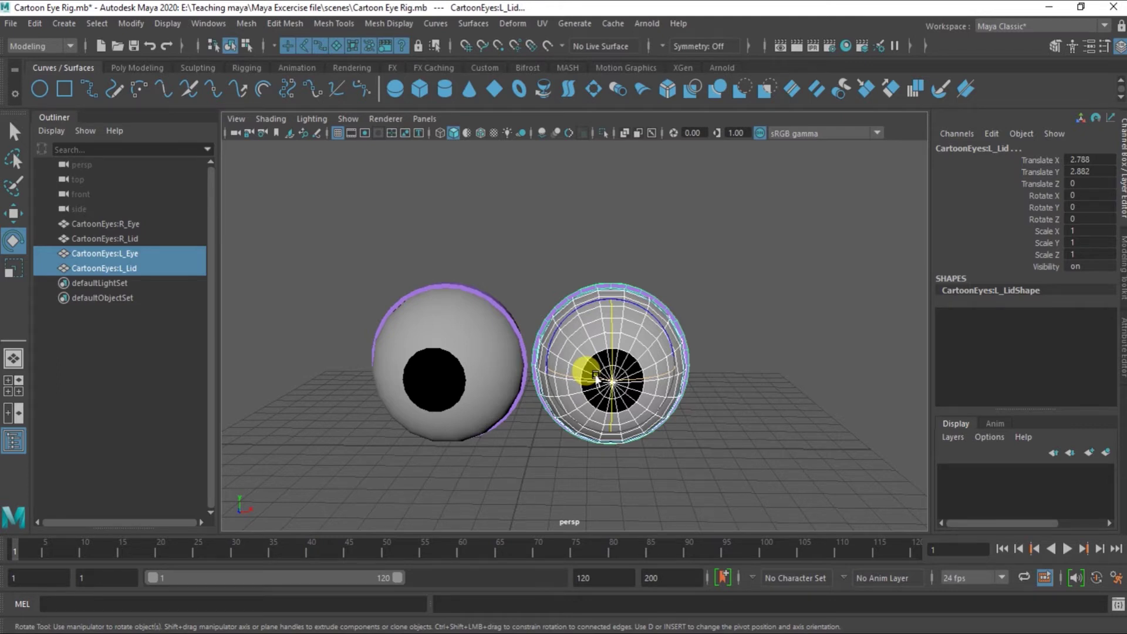
Hide L_Eye and L_Lid with Ctrl+H and orbit around the remaining right eye
{"action": "key", "text": "ctrl+h"}
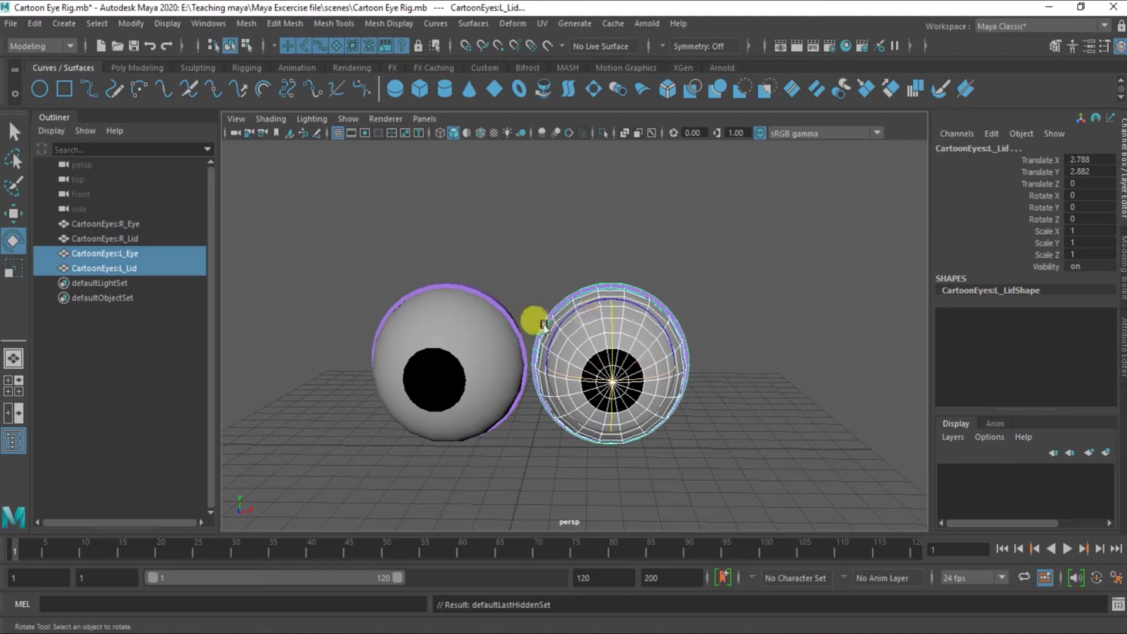
{"action": "key", "text": "ctrl+h"}
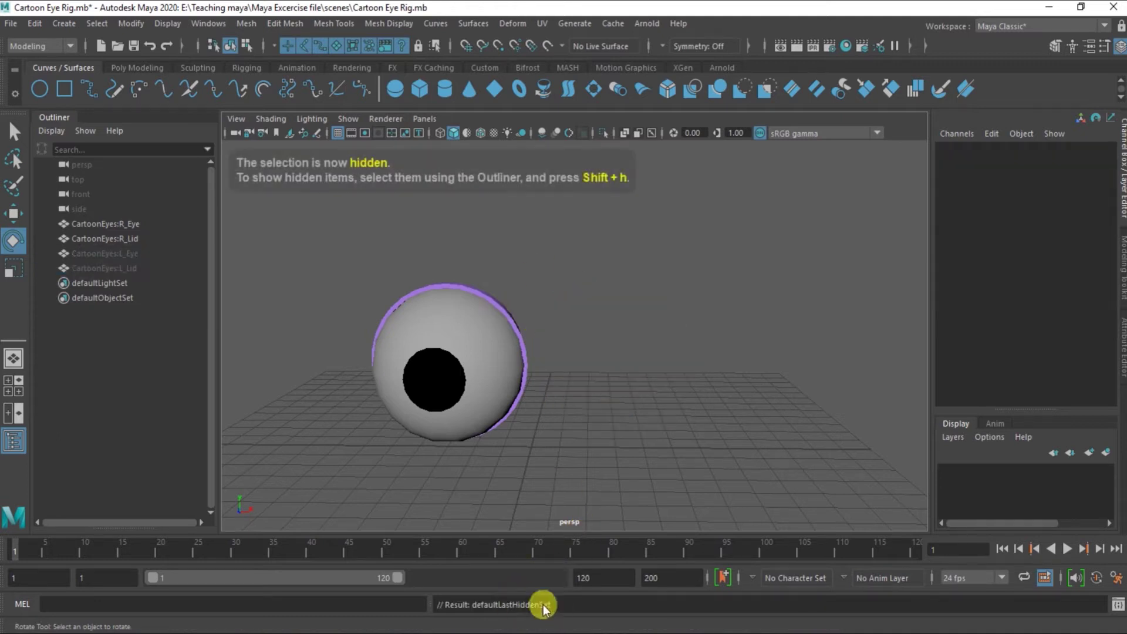
{"action": "mouse_move", "coordinate": [559, 353]}
{"action": "left_mouse_down", "text": "alt"}
{"action": "mouse_move", "coordinate": [561, 380]}
{"action": "mouse_move", "coordinate": [594, 370]}
{"action": "mouse_move", "coordinate": [617, 341]}
{"action": "mouse_move", "coordinate": [625, 352]}
{"action": "mouse_move", "coordinate": [641, 347]}
{"action": "mouse_move", "coordinate": [638, 325]}
{"action": "mouse_move", "coordinate": [587, 278]}
{"action": "mouse_move", "coordinate": [327, 202]}
{"action": "left_mouse_up", "text": "alt"}
{"action": "left_click", "coordinate": [641, 346]}
{"action": "left_click", "coordinate": [616, 219]}
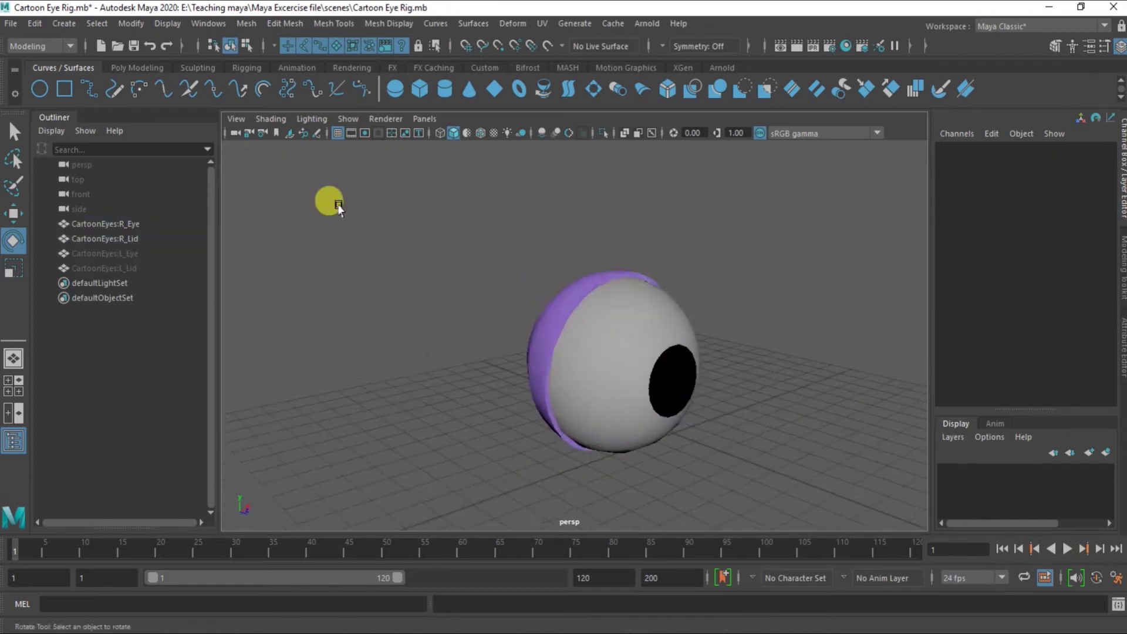
Switch to the Rigging menu set and select R_Lid together with R_Eye
{"action": "left_click", "coordinate": [45, 47]}
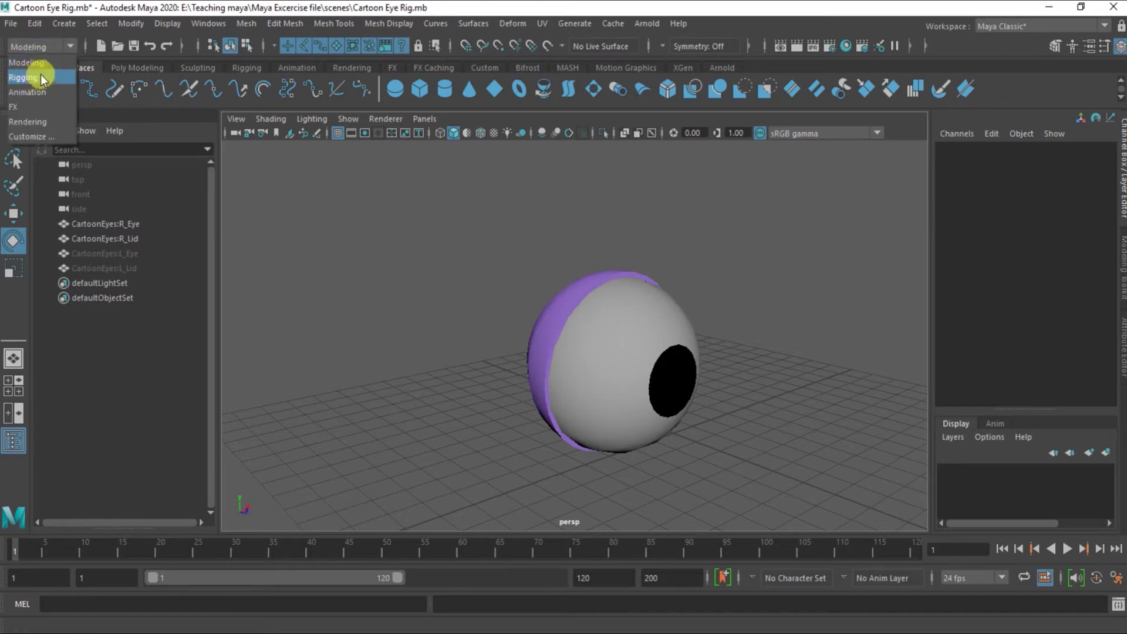
{"action": "left_click", "coordinate": [41, 75]}
{"action": "left_click", "coordinate": [593, 273]}
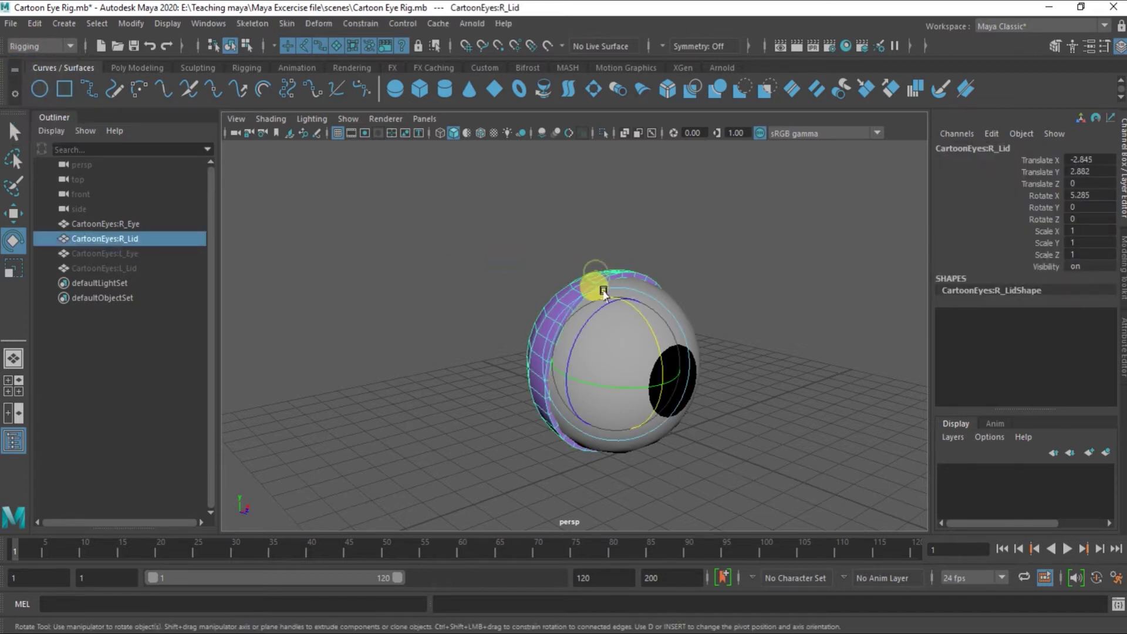
{"action": "left_click", "coordinate": [654, 290], "text": "shift"}
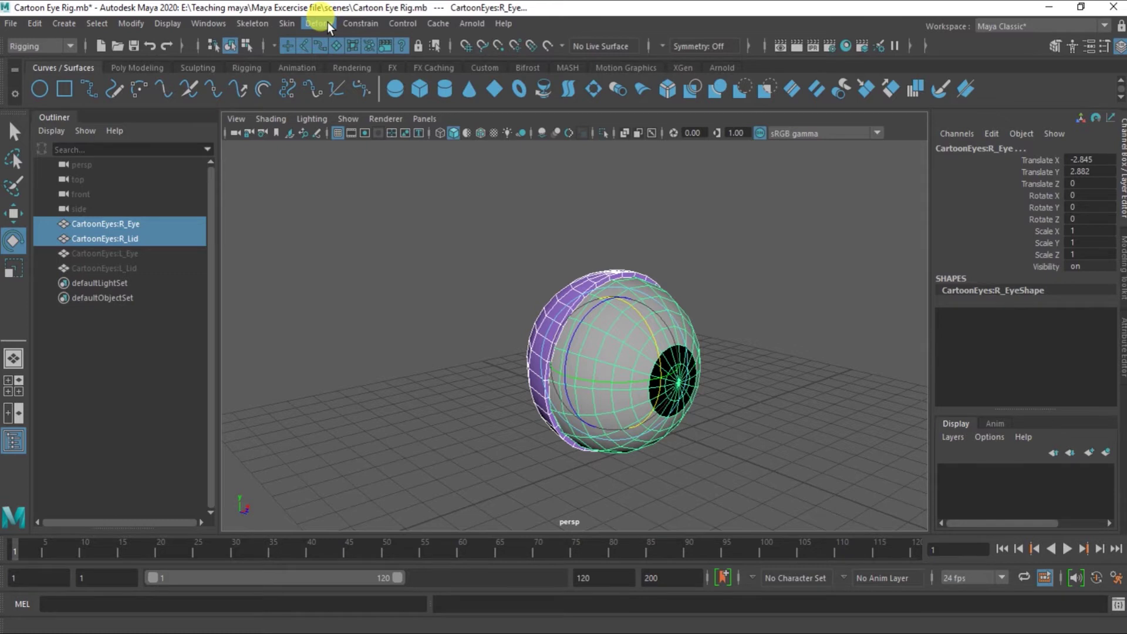
In Lattice options, set Divisions to 2 2 2 and Outside lattice to Transform all points
{"action": "left_click", "coordinate": [320, 24]}
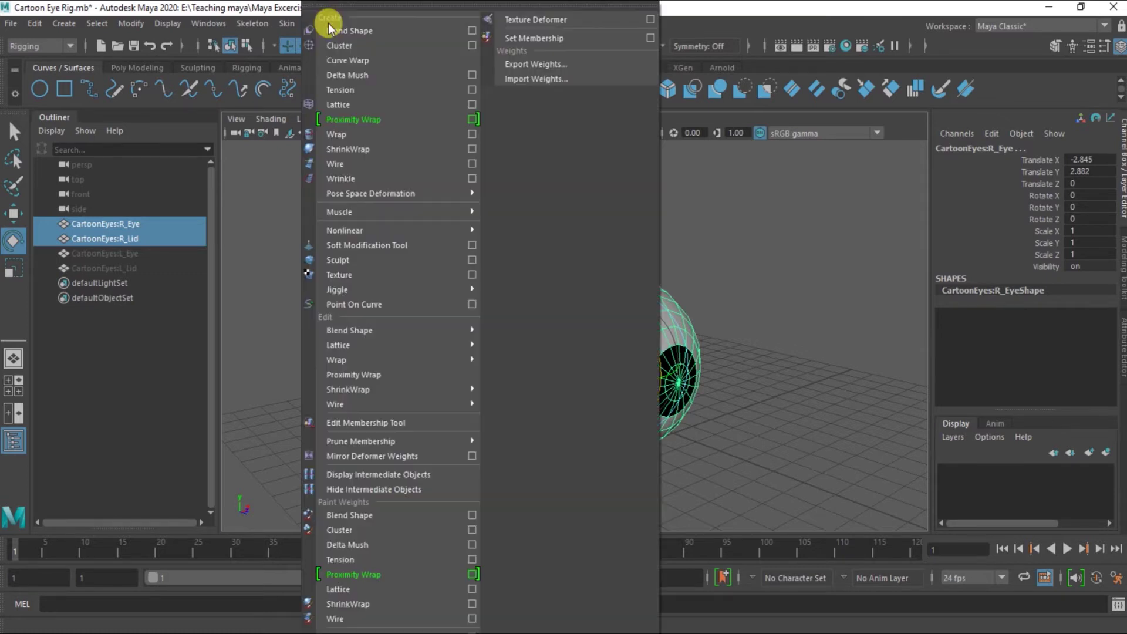
{"action": "left_click", "coordinate": [473, 106]}
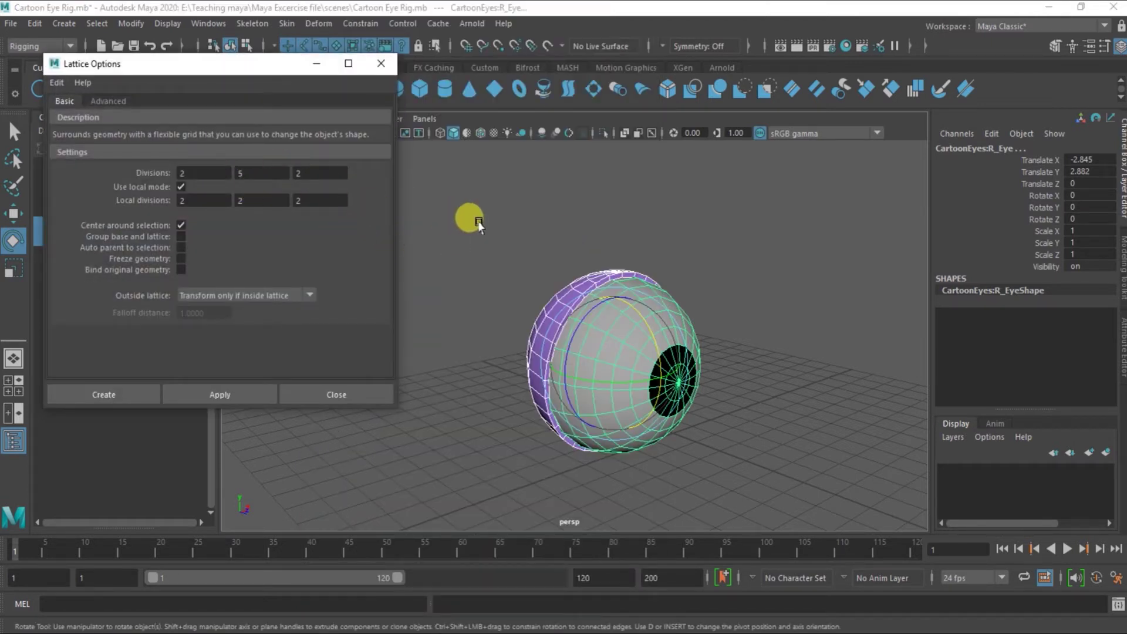
{"action": "double_click", "coordinate": [269, 172]}
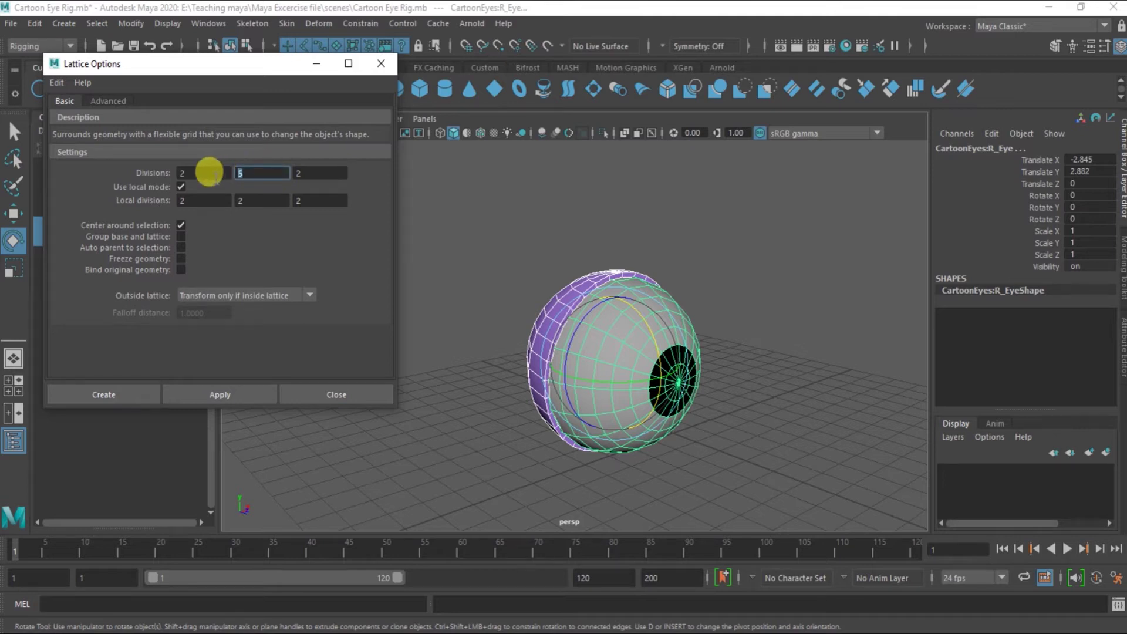
{"action": "type", "text": "2"}
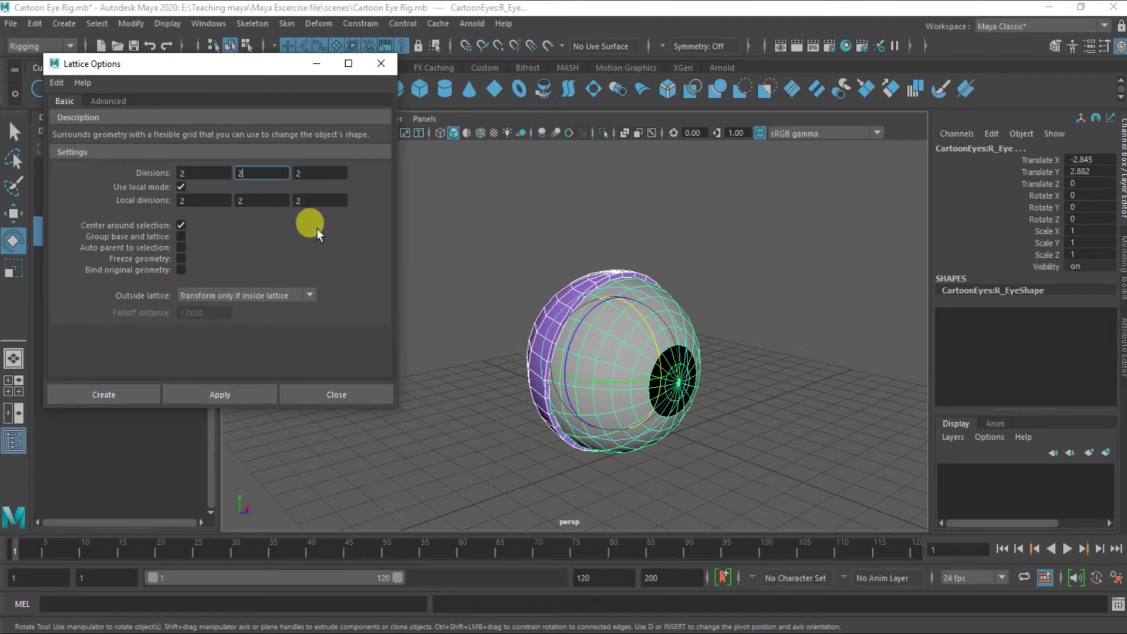
{"action": "key", "text": "Return"}
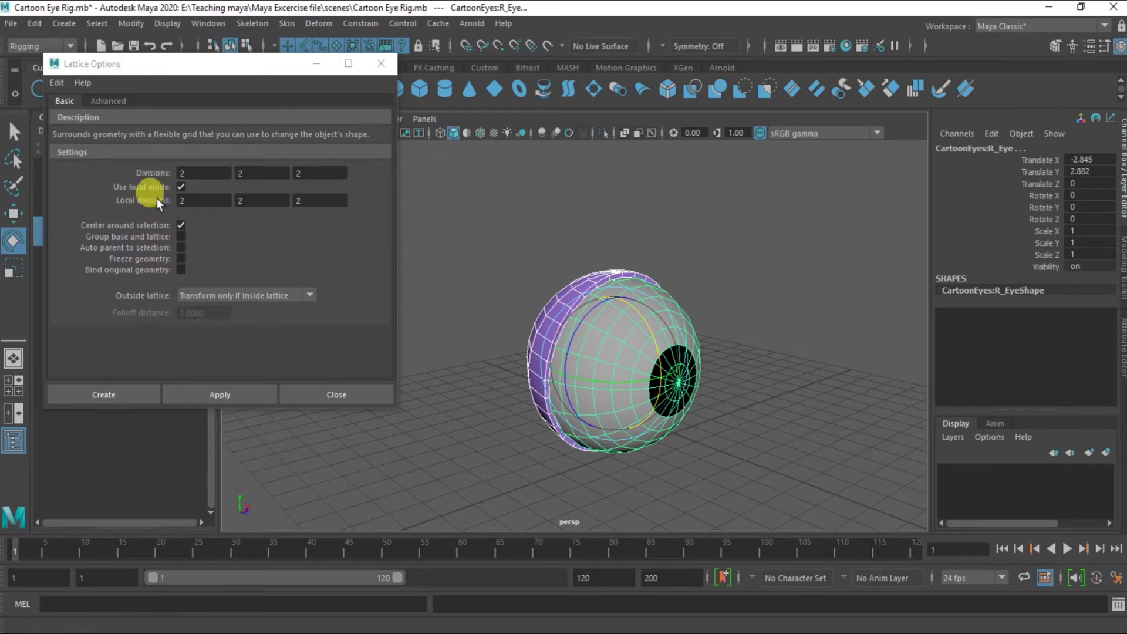
{"action": "left_click", "coordinate": [239, 297]}
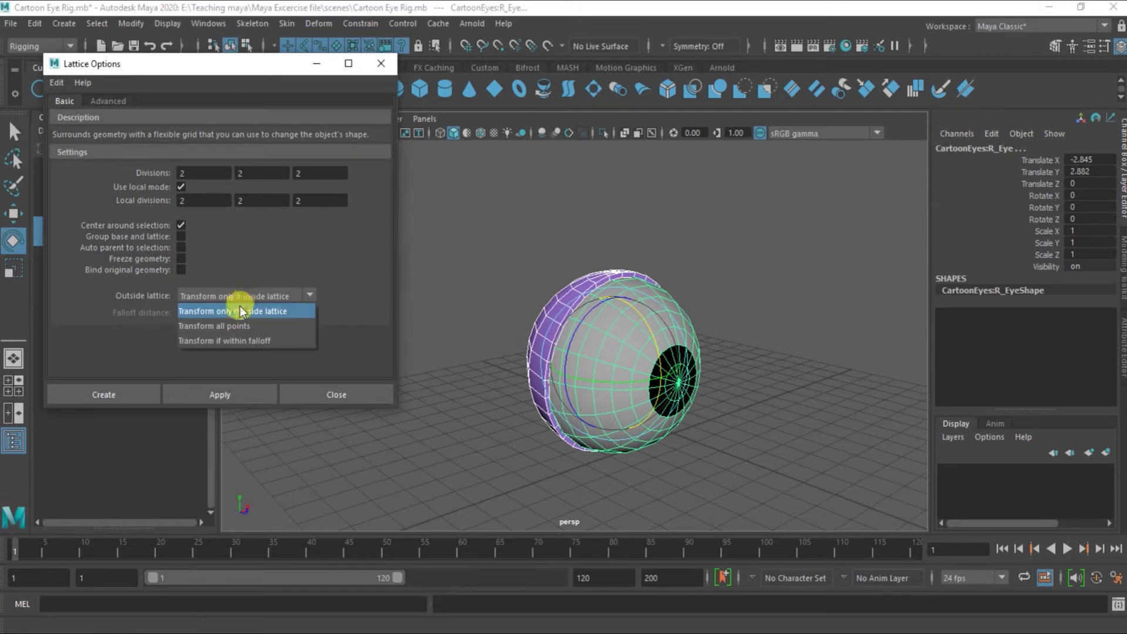
{"action": "left_click", "coordinate": [207, 328]}
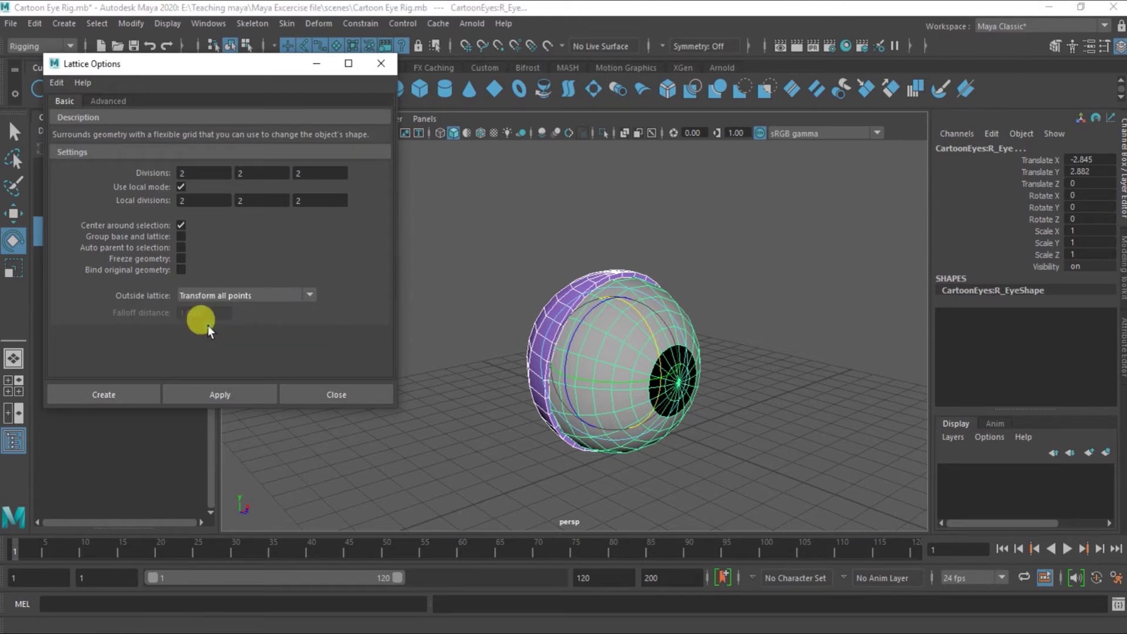
Create the 2×2×2 lattice around the right eye and enter Lattice Point mode
{"action": "left_click", "coordinate": [132, 401]}
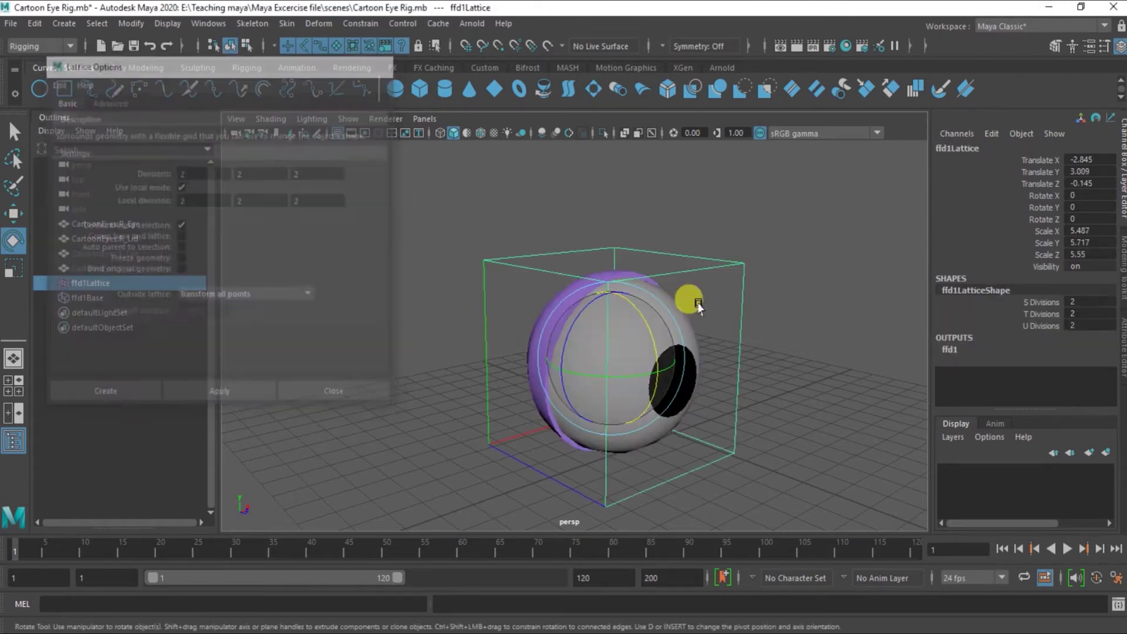
{"action": "left_click", "coordinate": [755, 365]}
{"action": "left_click_drag", "start_coordinate": [755, 365], "coordinate": [621, 267], "text": "alt"}
{"action": "left_click", "coordinate": [621, 267]}
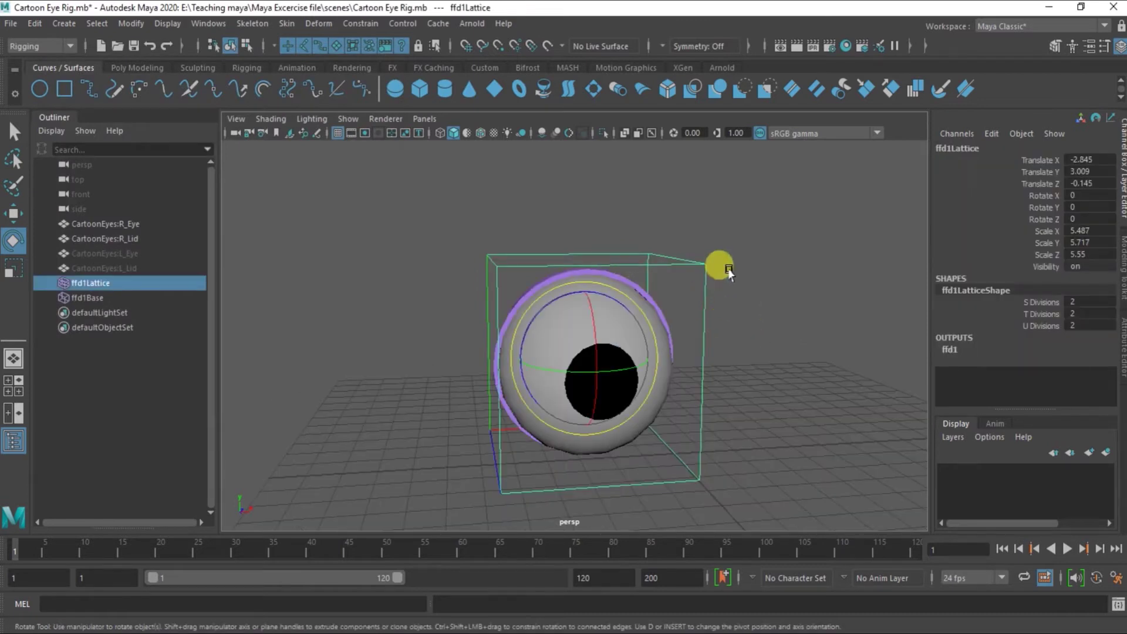
{"action": "left_click", "coordinate": [725, 265]}
{"action": "left_click", "coordinate": [623, 266]}
{"action": "right_click", "coordinate": [627, 267]}
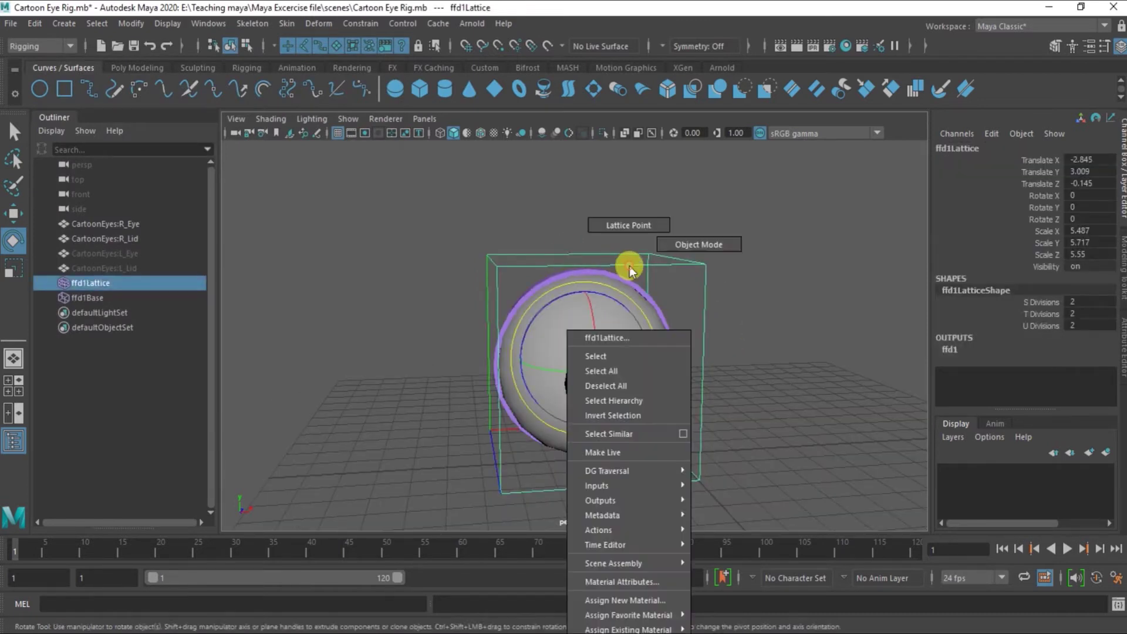
{"action": "left_click", "coordinate": [629, 228]}
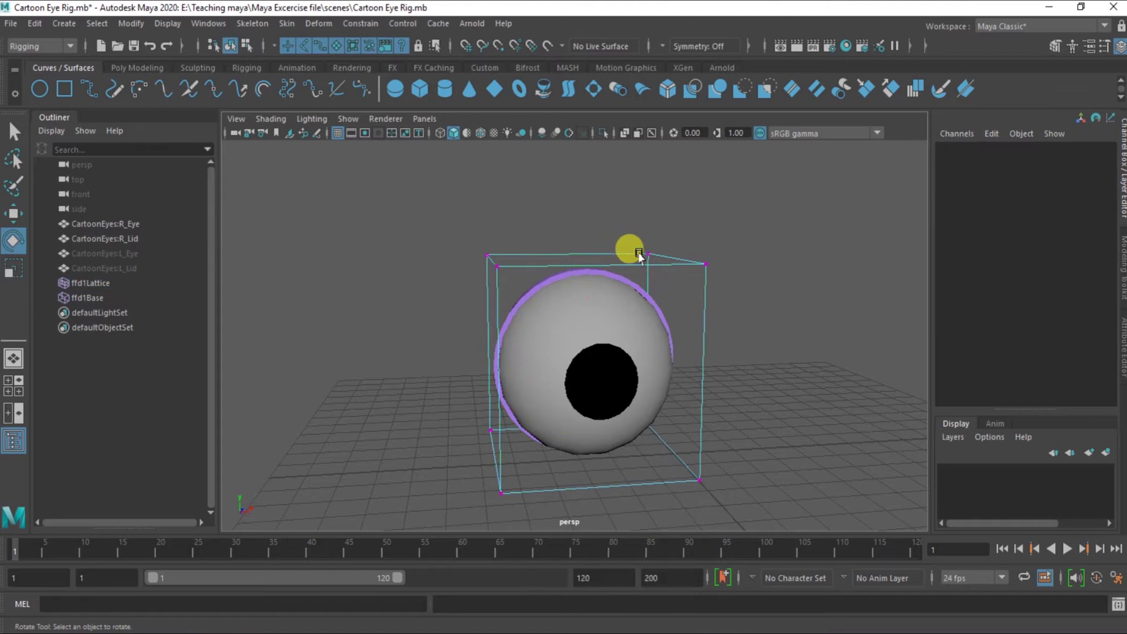
Select the top lattice points and test stretching the eye upward, undoing each move
{"action": "left_click_drag", "start_coordinate": [657, 301], "coordinate": [626, 330], "text": "alt"}
{"action": "left_click_drag", "start_coordinate": [616, 264], "coordinate": [708, 315]}
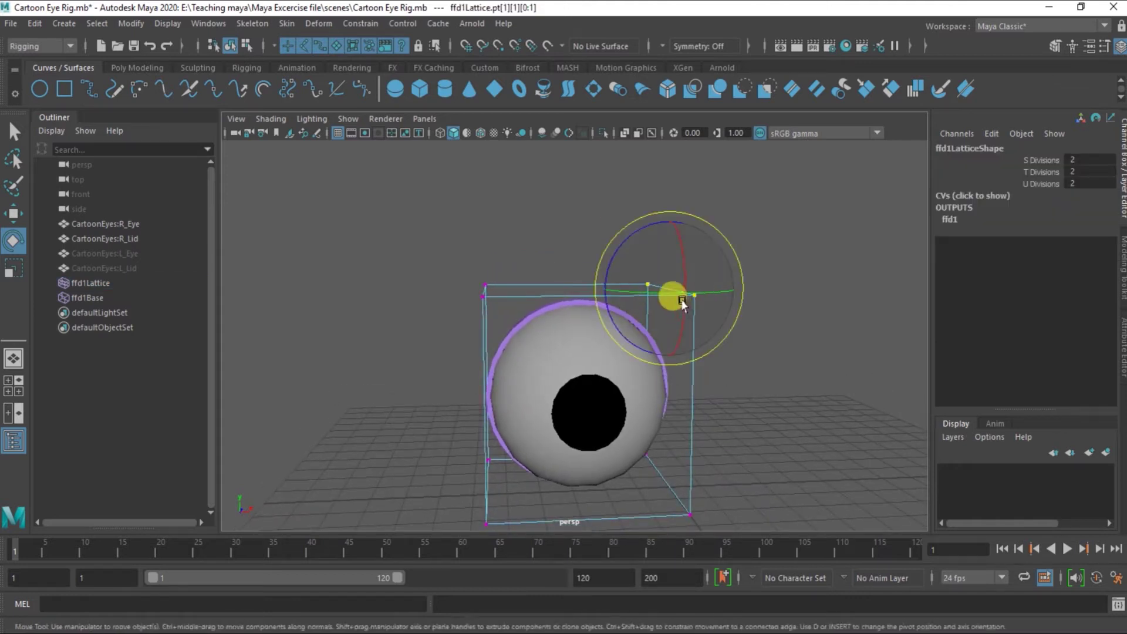
{"action": "key", "text": "w"}
{"action": "left_click_drag", "start_coordinate": [670, 280], "coordinate": [604, 251]}
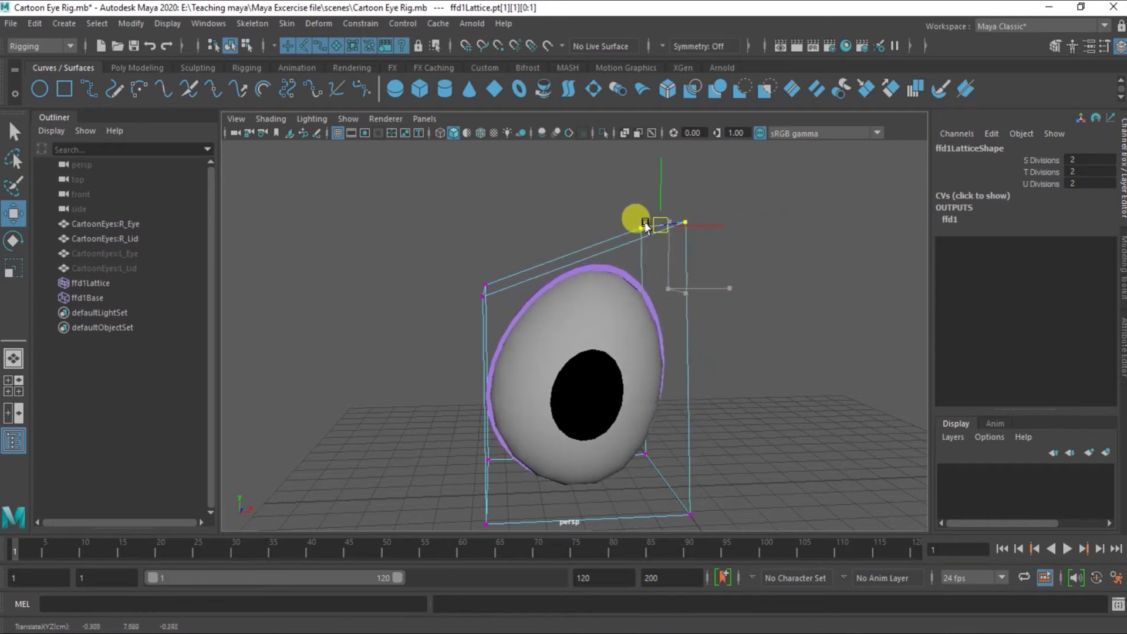
{"action": "key", "text": "ctrl+z"}
{"action": "left_click_drag", "start_coordinate": [457, 232], "coordinate": [751, 311]}
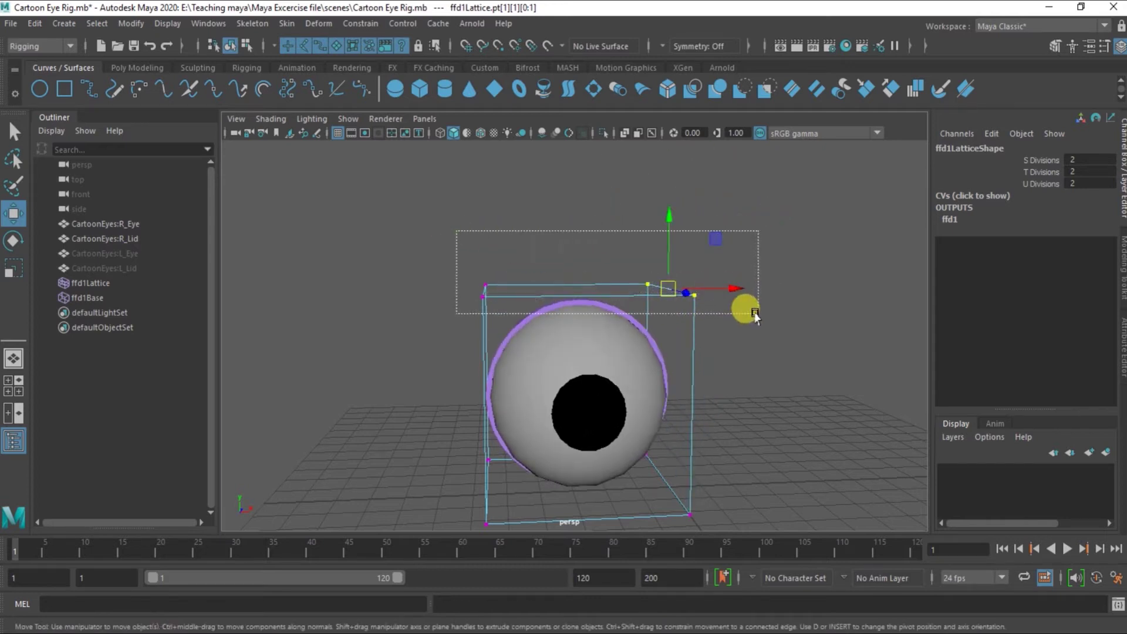
{"action": "left_click_drag", "start_coordinate": [578, 207], "coordinate": [673, 338], "text": "alt"}
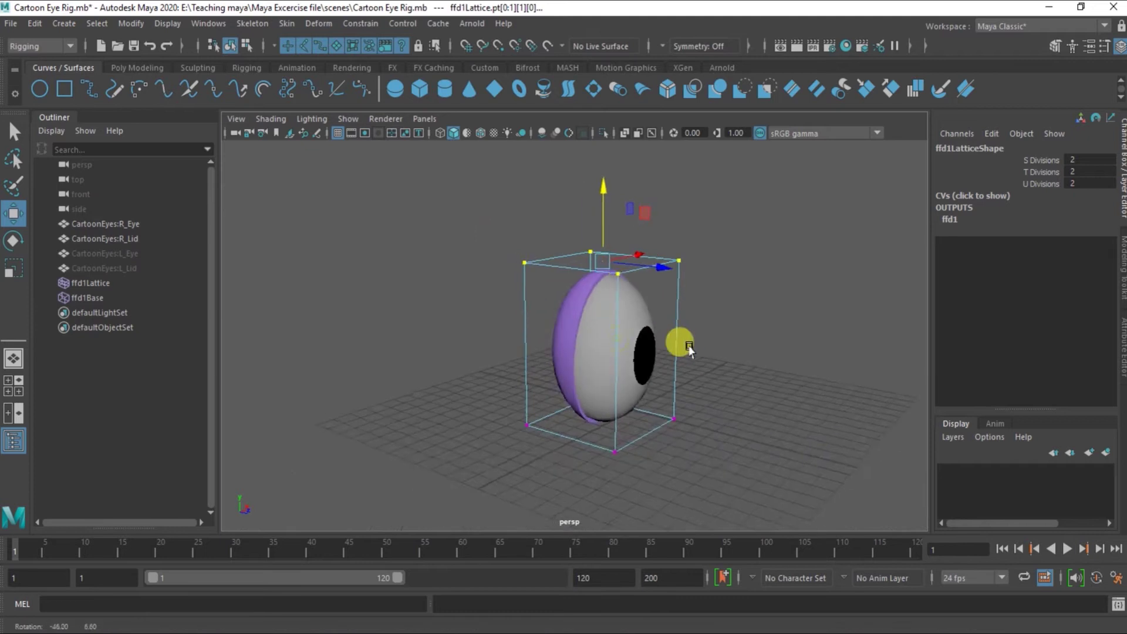
{"action": "mouse_move", "coordinate": [585, 191]}
{"action": "left_mouse_down"}
{"action": "mouse_move", "coordinate": [597, 138]}
{"action": "mouse_move", "coordinate": [599, 264]}
{"action": "mouse_move", "coordinate": [593, 170]}
{"action": "left_mouse_up"}
{"action": "key", "text": "ctrl+z"}
Scale the top lattice points inward to narrow the eye, then deselect them
{"action": "key", "text": "r"}
{"action": "mouse_move", "coordinate": [587, 256]}
{"action": "left_mouse_down"}
{"action": "mouse_move", "coordinate": [558, 281]}
{"action": "mouse_move", "coordinate": [662, 345]}
{"action": "mouse_move", "coordinate": [536, 328]}
{"action": "mouse_move", "coordinate": [543, 343]}
{"action": "mouse_move", "coordinate": [667, 314]}
{"action": "left_mouse_up"}
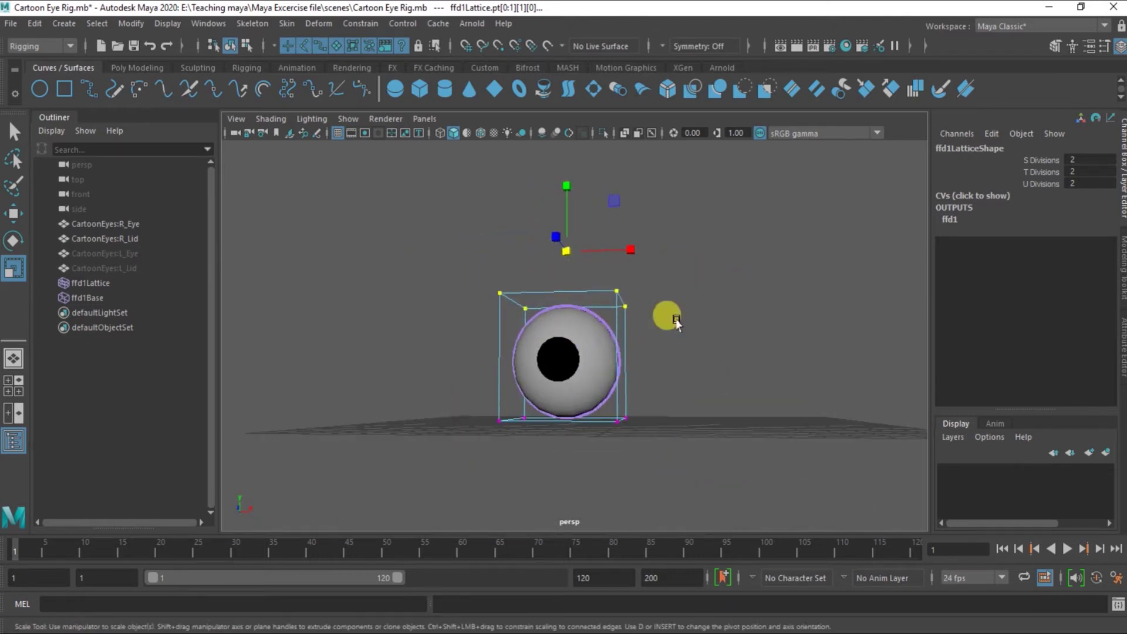
{"action": "left_click", "coordinate": [663, 317]}
{"action": "right_click_drag", "start_coordinate": [649, 312], "coordinate": [669, 275]}
{"action": "left_click_drag", "start_coordinate": [669, 276], "coordinate": [608, 329], "text": "alt"}
{"action": "right_click_drag", "start_coordinate": [609, 329], "coordinate": [671, 328], "text": "alt"}
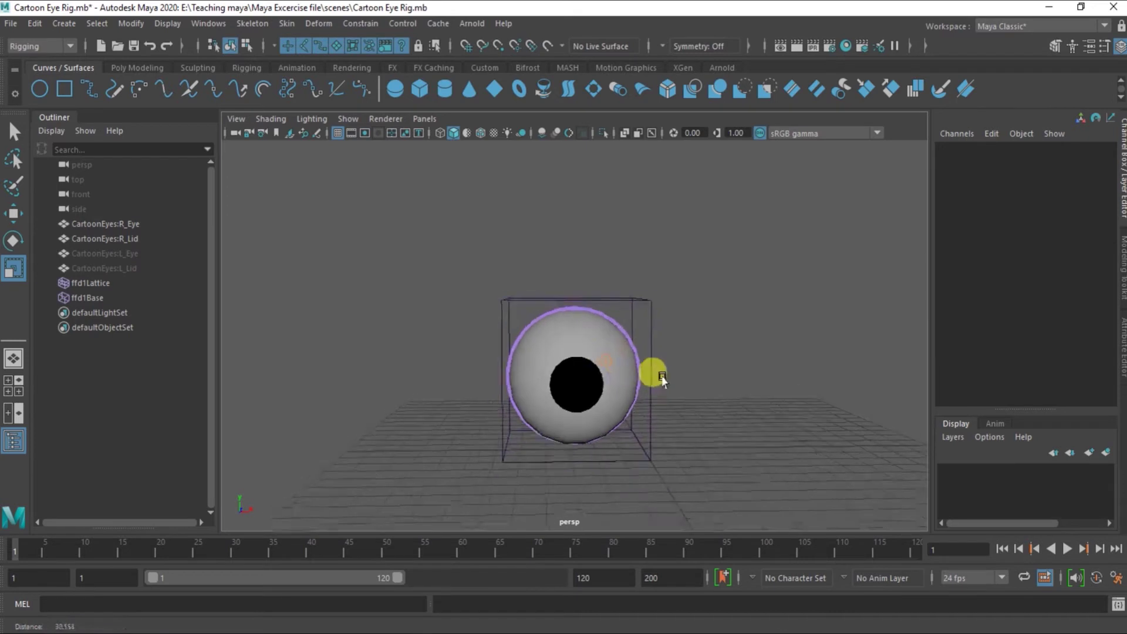
{"action": "left_click_drag", "start_coordinate": [671, 328], "coordinate": [649, 367], "text": "alt"}
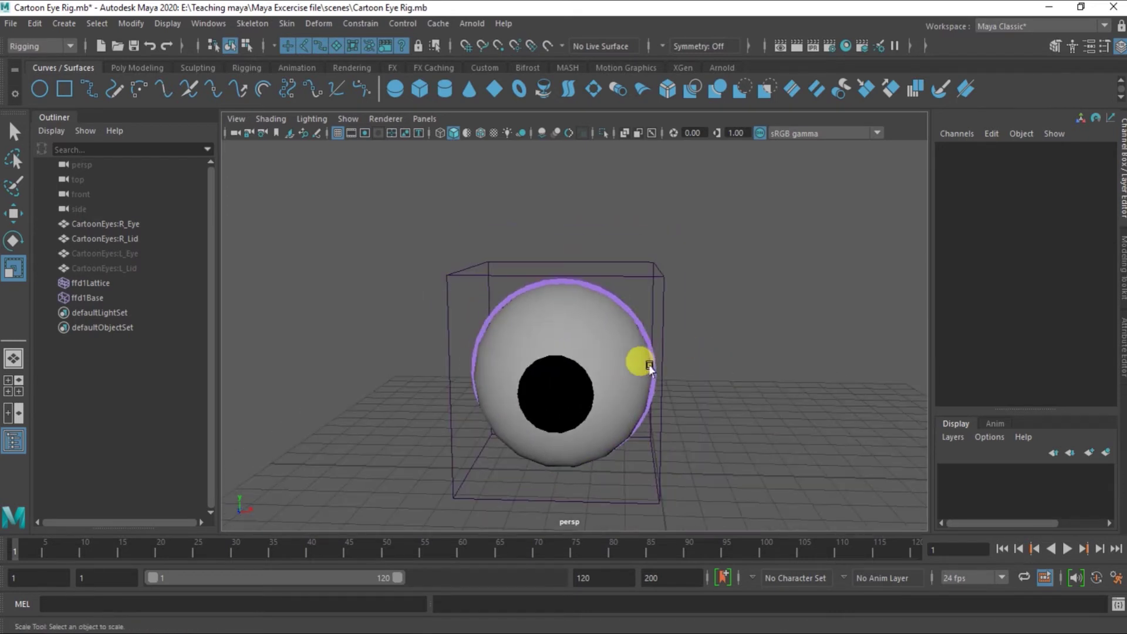
Return to object mode, check R_Lid and ffd1Lattice, and face the round eye
{"action": "left_click", "coordinate": [618, 301]}
{"action": "mouse_move", "coordinate": [618, 300]}
{"action": "left_mouse_down", "text": "alt"}
{"action": "mouse_move", "coordinate": [558, 336]}
{"action": "mouse_move", "coordinate": [455, 352]}
{"action": "mouse_move", "coordinate": [456, 378]}
{"action": "mouse_move", "coordinate": [460, 347]}
{"action": "mouse_move", "coordinate": [469, 384]}
{"action": "mouse_move", "coordinate": [499, 326]}
{"action": "left_mouse_up", "text": "alt"}
{"action": "key", "text": "e"}
{"action": "left_click", "coordinate": [687, 244]}
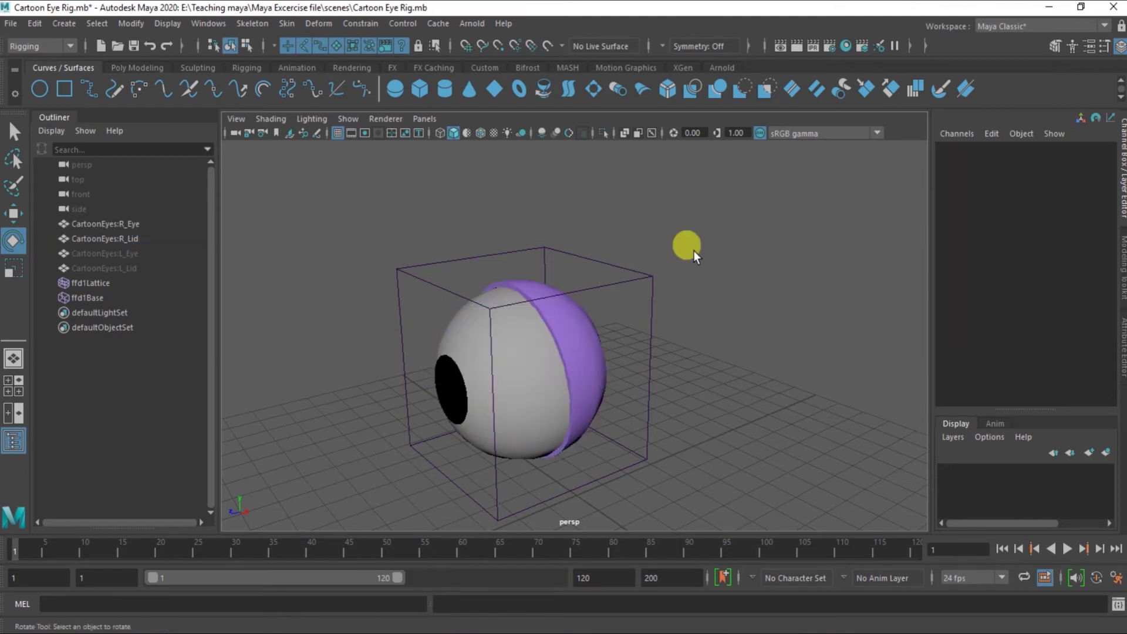
{"action": "left_click_drag", "start_coordinate": [687, 244], "coordinate": [602, 307], "text": "alt"}
{"action": "left_click", "coordinate": [600, 289]}
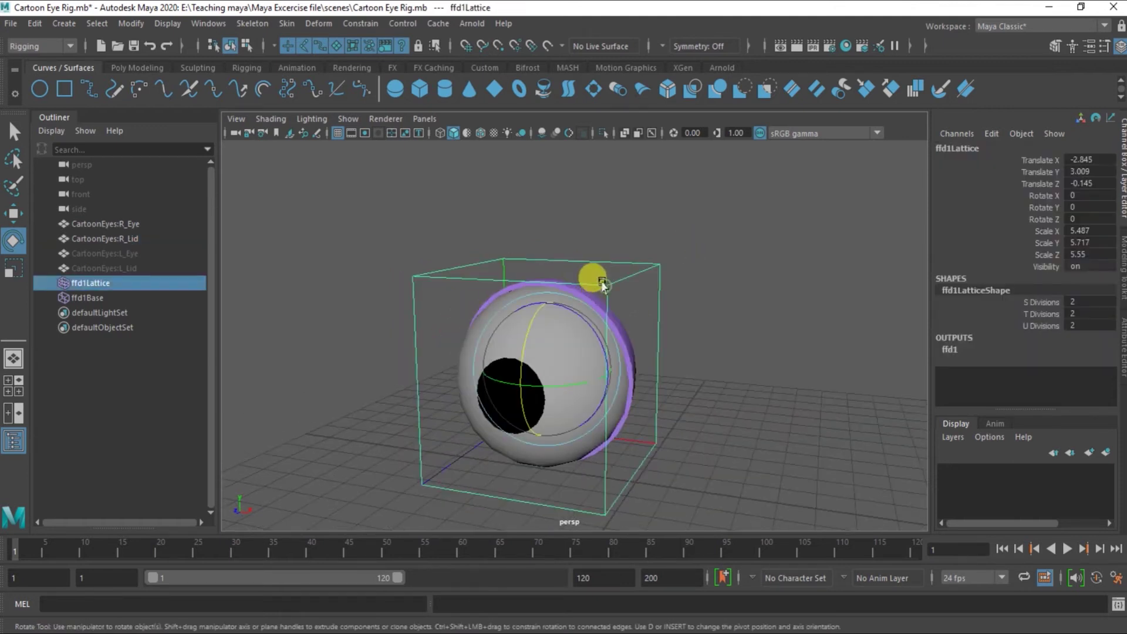
{"action": "left_click_drag", "start_coordinate": [628, 276], "coordinate": [614, 282], "text": "alt"}
{"action": "right_click_drag", "start_coordinate": [523, 253], "coordinate": [572, 224]}
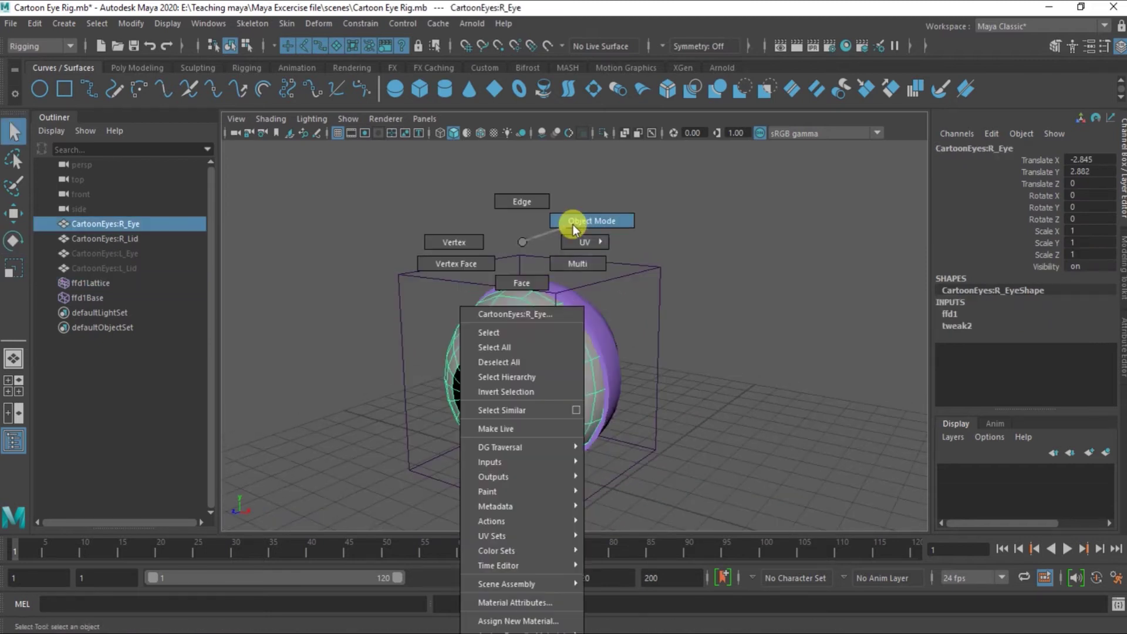
{"action": "left_click", "coordinate": [568, 272]}
{"action": "left_click_drag", "start_coordinate": [572, 290], "coordinate": [597, 288], "text": "alt"}
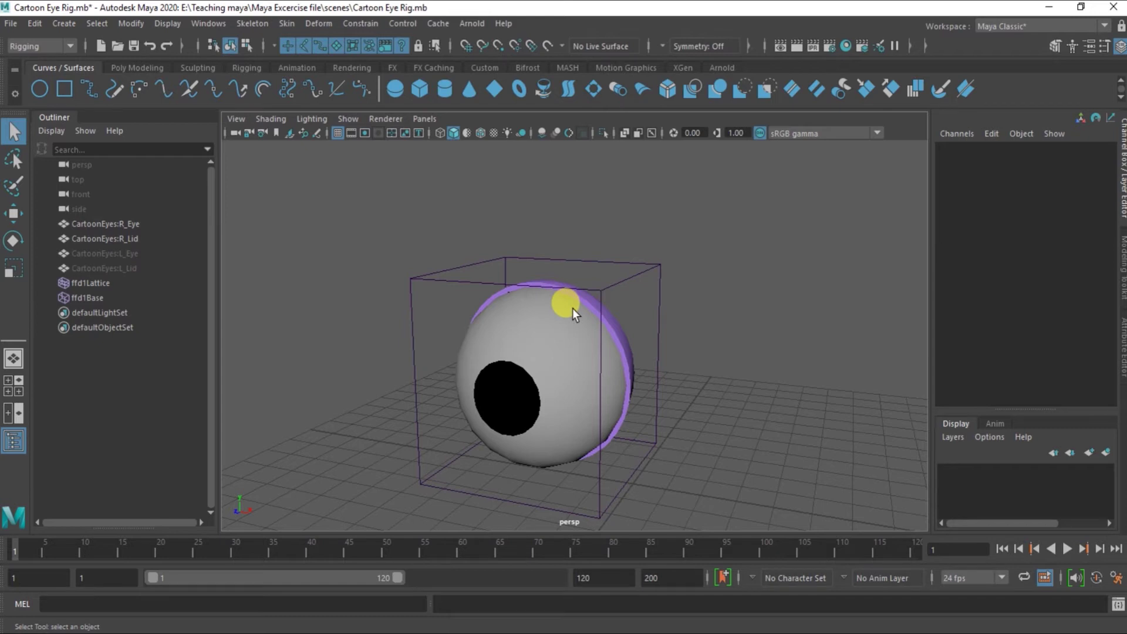
{"action": "left_click_drag", "start_coordinate": [572, 309], "coordinate": [536, 311], "text": "alt"}
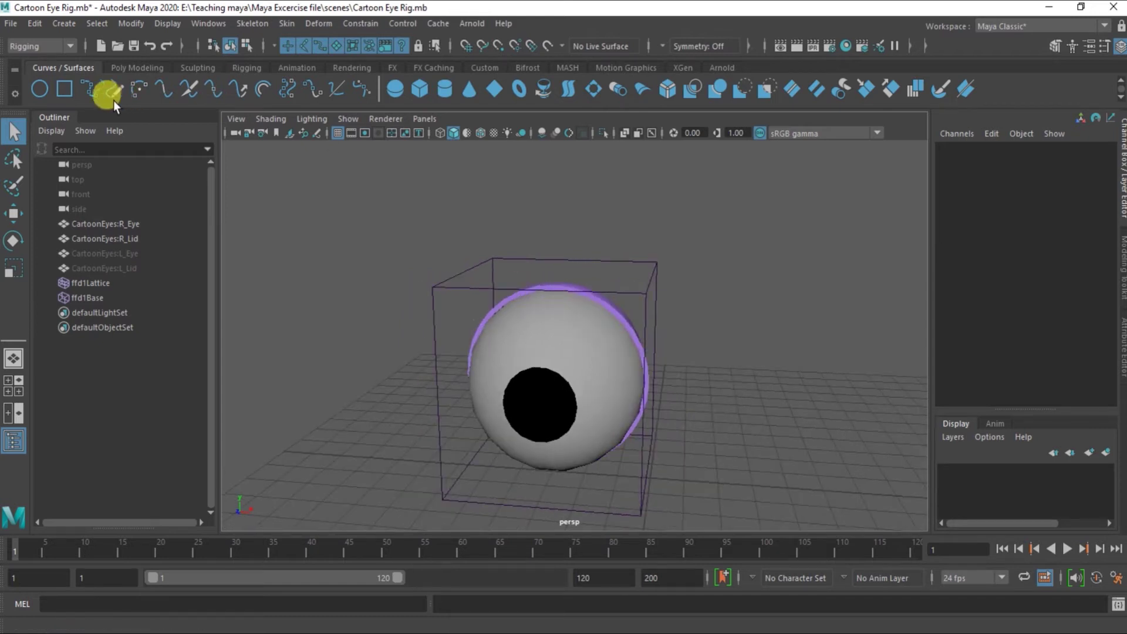
Create a NURBS circle and scale it up around the base of the eye
{"action": "left_click", "coordinate": [71, 22]}
{"action": "mouse_move", "coordinate": [105, 61]}
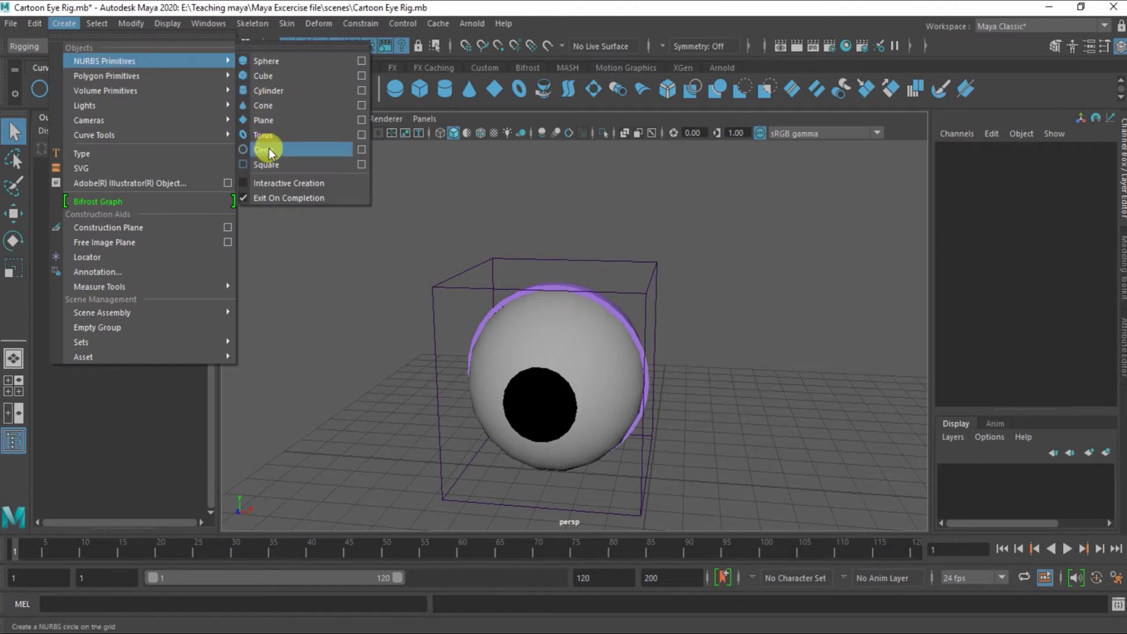
{"action": "left_click", "coordinate": [265, 149]}
{"action": "left_click", "coordinate": [671, 307]}
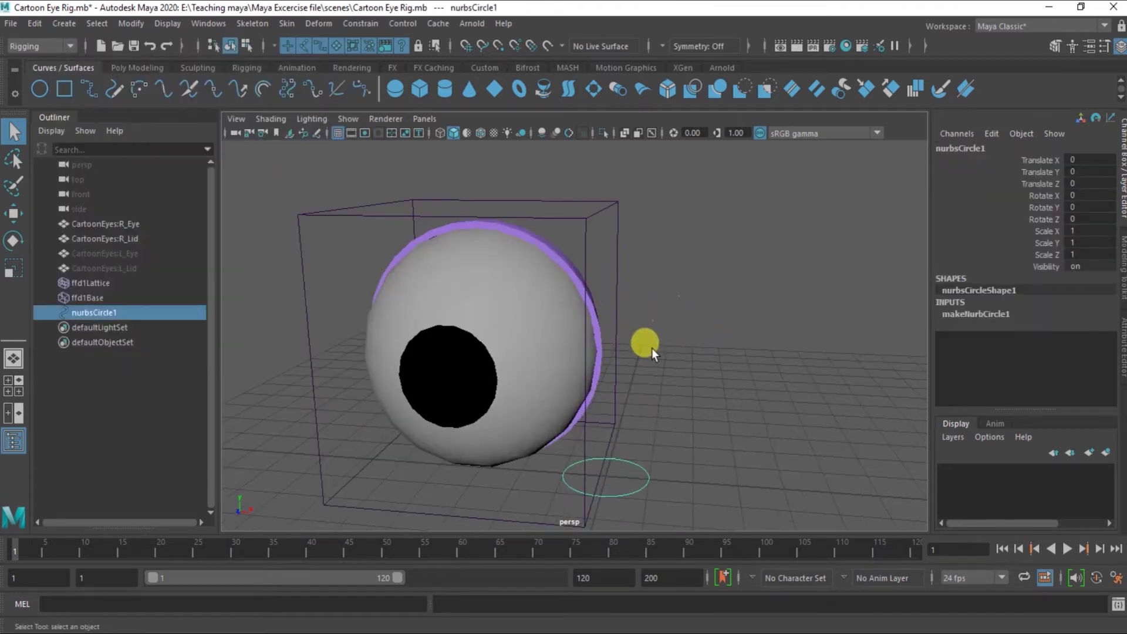
{"action": "mouse_move", "coordinate": [652, 348]}
{"action": "middle_mouse_down", "text": "alt"}
{"action": "mouse_move", "coordinate": [723, 382]}
{"action": "mouse_move", "coordinate": [712, 380]}
{"action": "middle_mouse_up", "text": "alt"}
{"action": "right_click_drag", "start_coordinate": [712, 380], "coordinate": [643, 367], "text": "alt"}
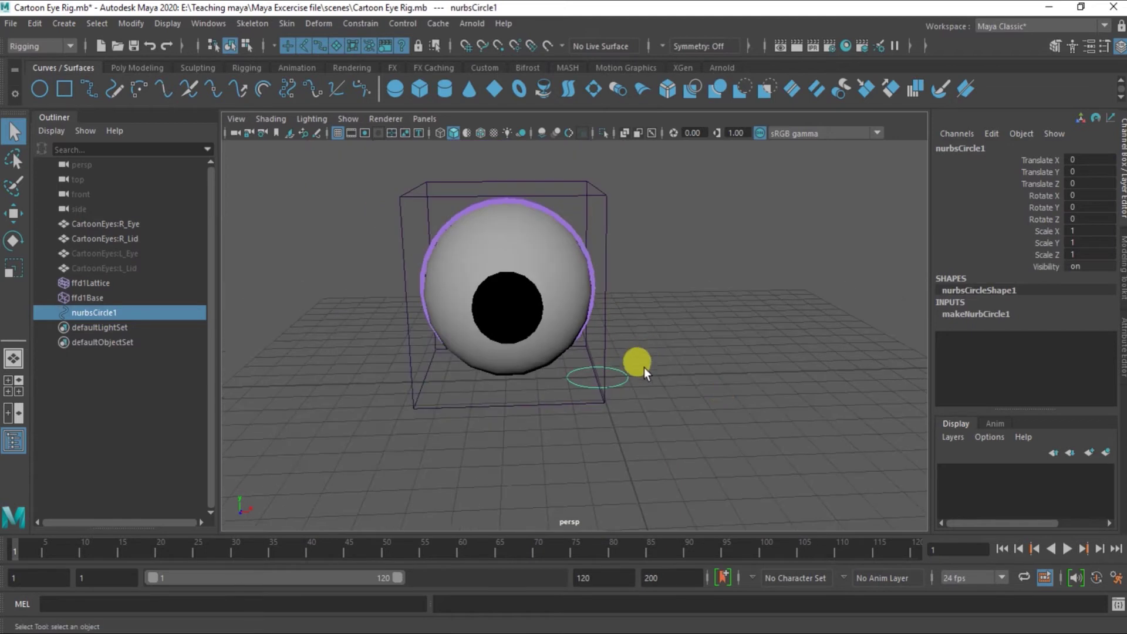
{"action": "key", "text": "r"}
{"action": "mouse_move", "coordinate": [598, 376]}
{"action": "left_mouse_down"}
{"action": "mouse_move", "coordinate": [673, 378]}
{"action": "mouse_move", "coordinate": [579, 382]}
{"action": "left_mouse_up"}
{"action": "key", "text": "w"}
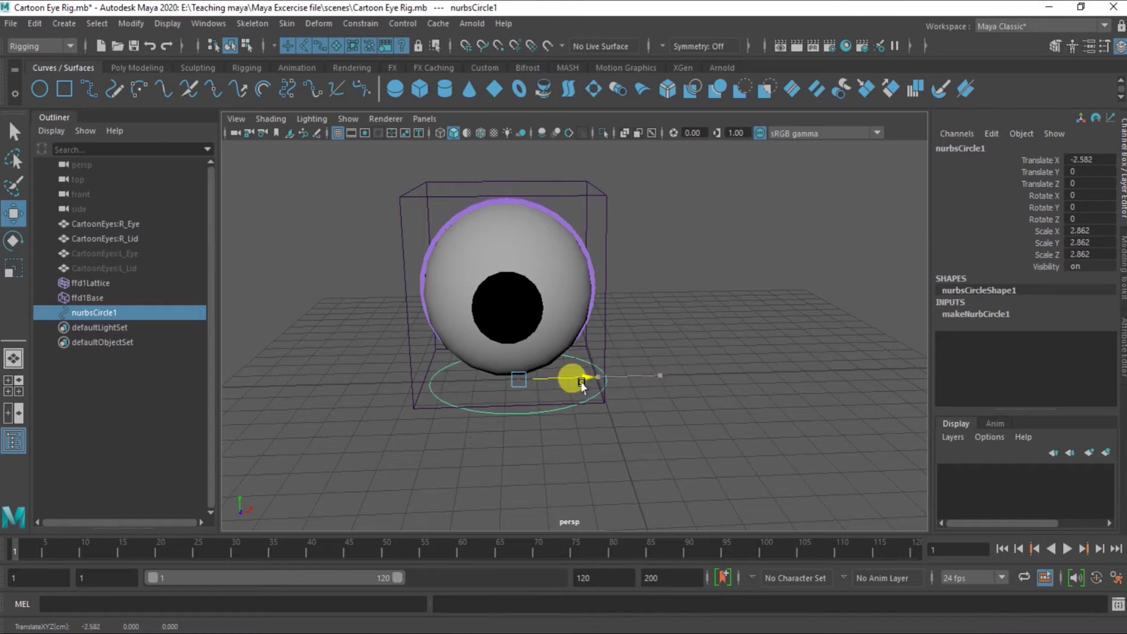
Duplicate the circle and position the copy just above the eye
{"action": "key", "text": "ctrl+d"}
{"action": "left_click_drag", "start_coordinate": [549, 422], "coordinate": [514, 329], "text": "alt"}
{"action": "left_click_drag", "start_coordinate": [511, 252], "coordinate": [498, 95]}
{"action": "left_click_drag", "start_coordinate": [496, 276], "coordinate": [555, 317], "text": "alt"}
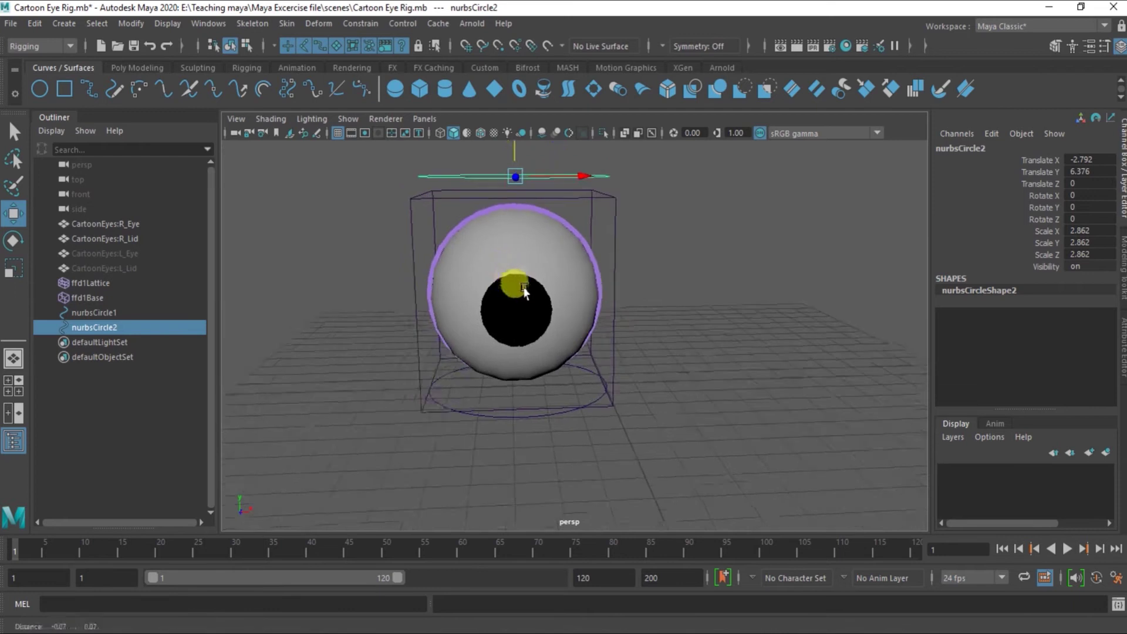
{"action": "left_click_drag", "start_coordinate": [526, 154], "coordinate": [529, 161]}
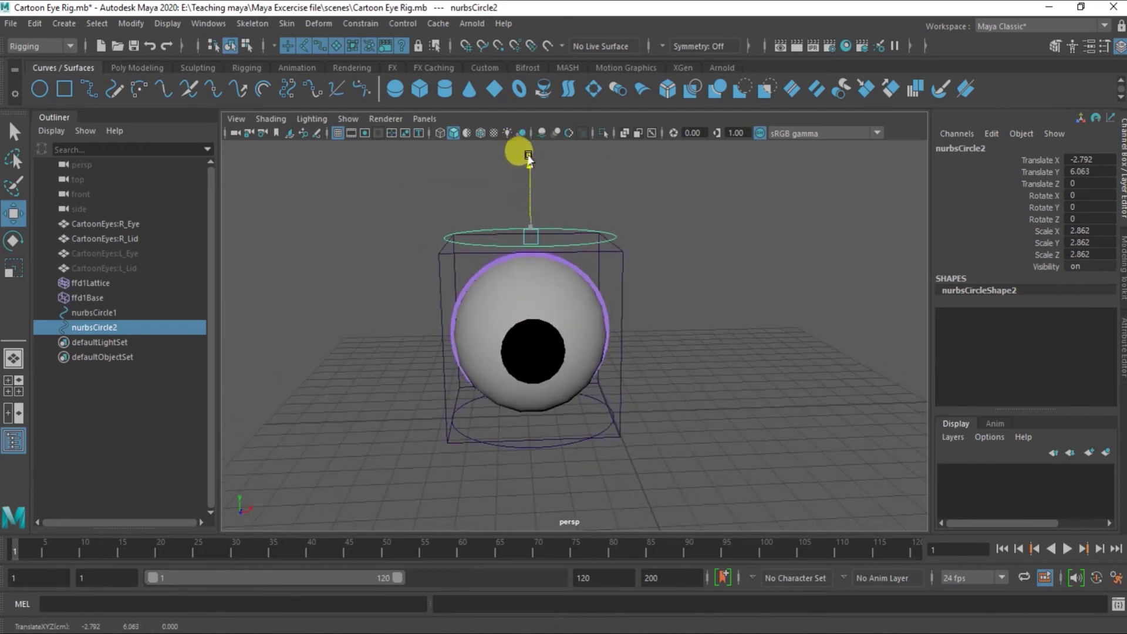
Rename the top circle Left_Eye_Top and the bottom circle Left_Eye_Bottom
{"action": "double_click", "coordinate": [949, 148]}
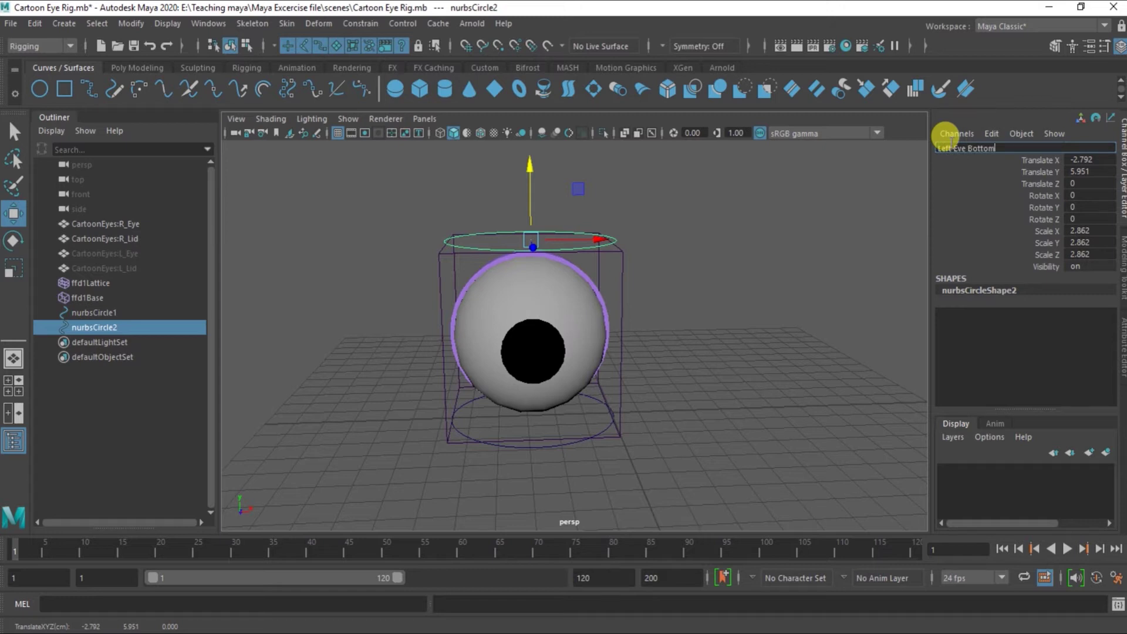
{"action": "left_click", "coordinate": [830, 222]}
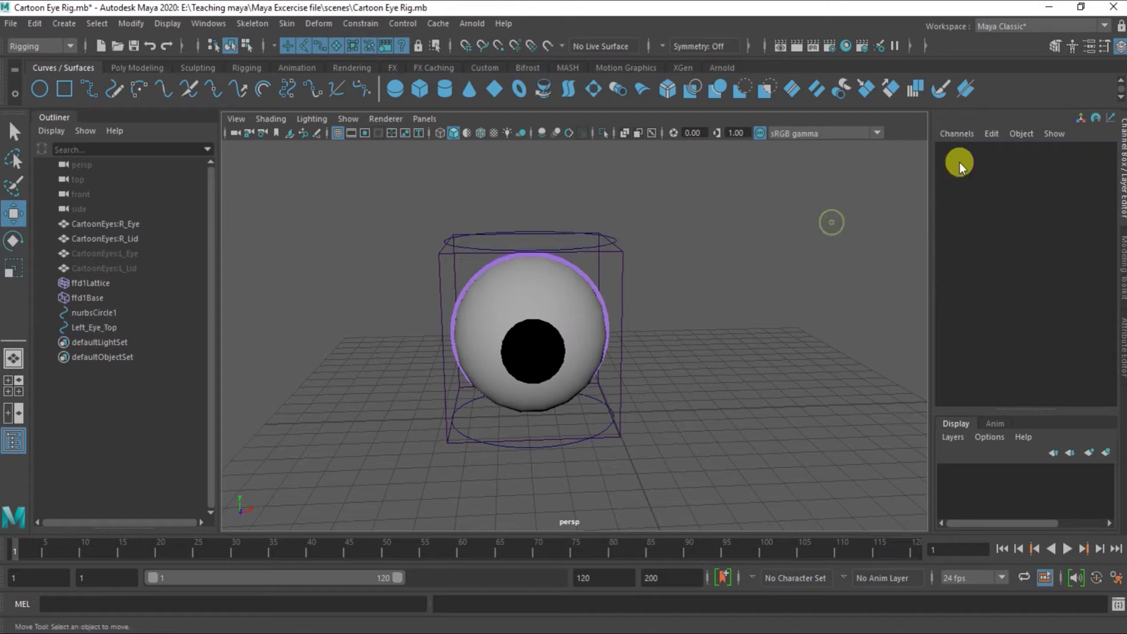
{"action": "left_click", "coordinate": [604, 421]}
{"action": "double_click", "coordinate": [976, 146]}
{"action": "type", "text": "Left_Eye_Bottom"}
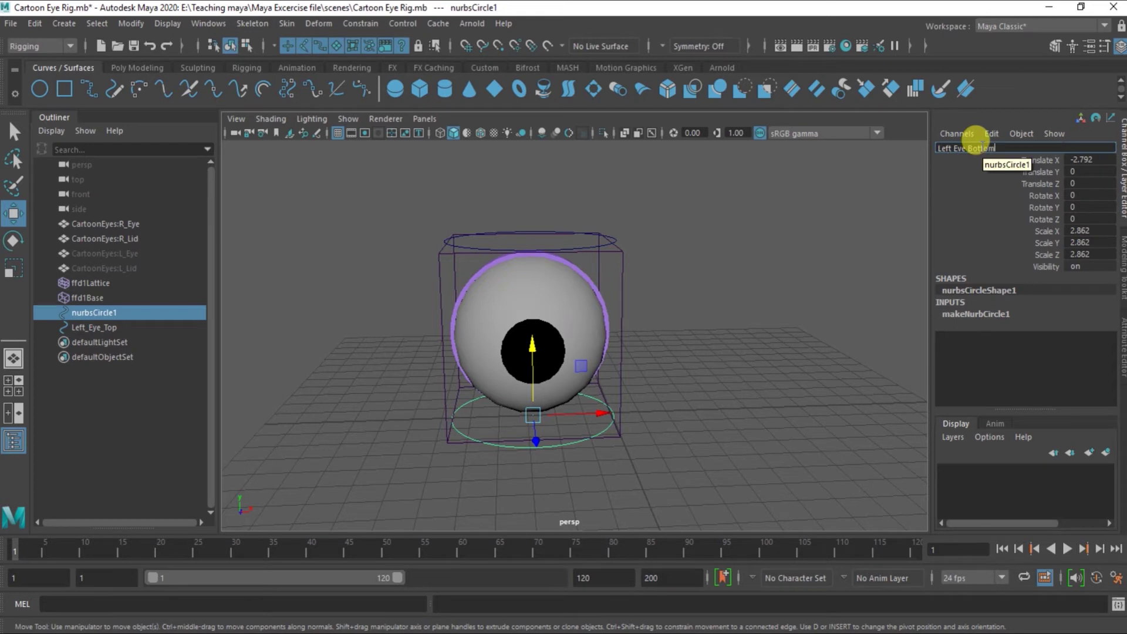
{"action": "key", "text": "Return"}
Freeze transformations on both Left_Eye_Bottom and Left_Eye_Top curves
{"action": "left_click", "coordinate": [780, 397]}
{"action": "left_click", "coordinate": [540, 453]}
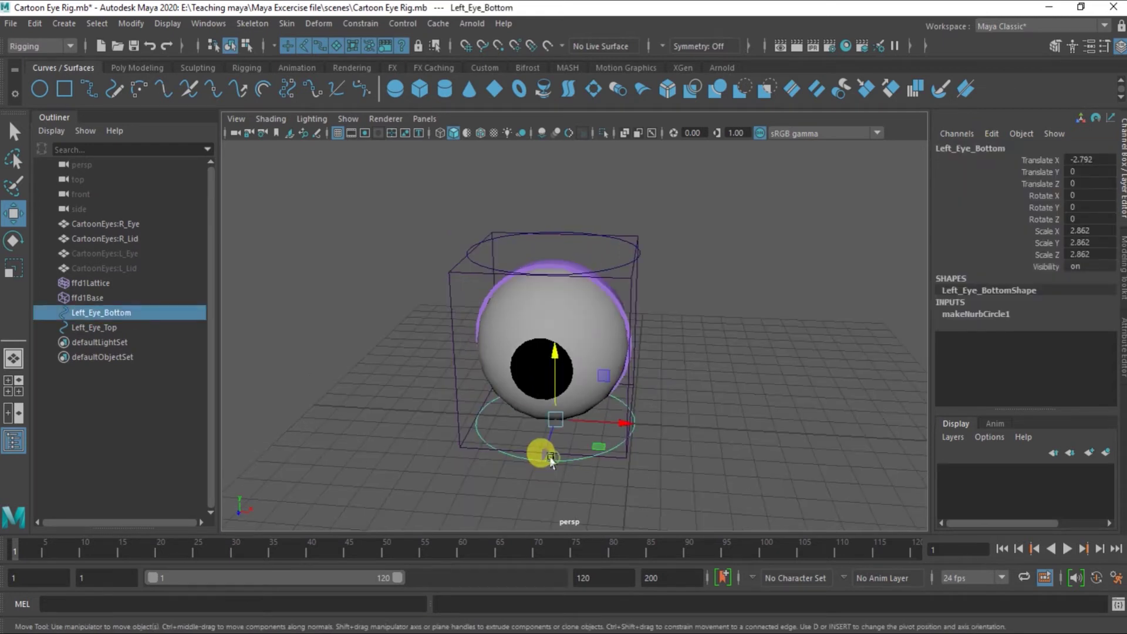
{"action": "left_click", "coordinate": [616, 266], "text": "shift"}
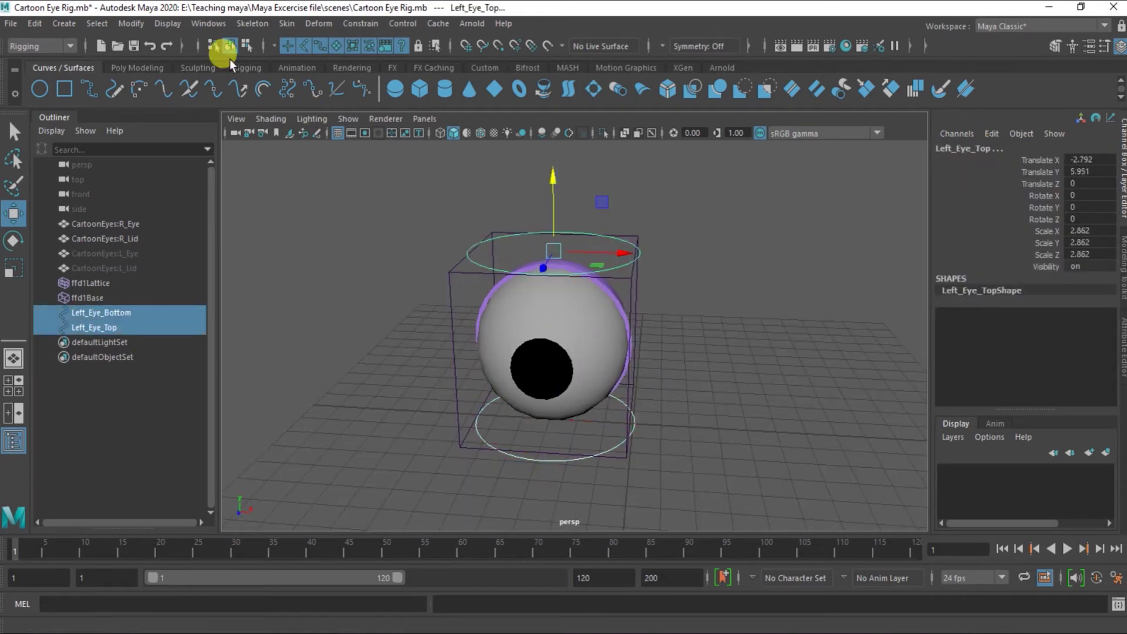
{"action": "left_click", "coordinate": [126, 25]}
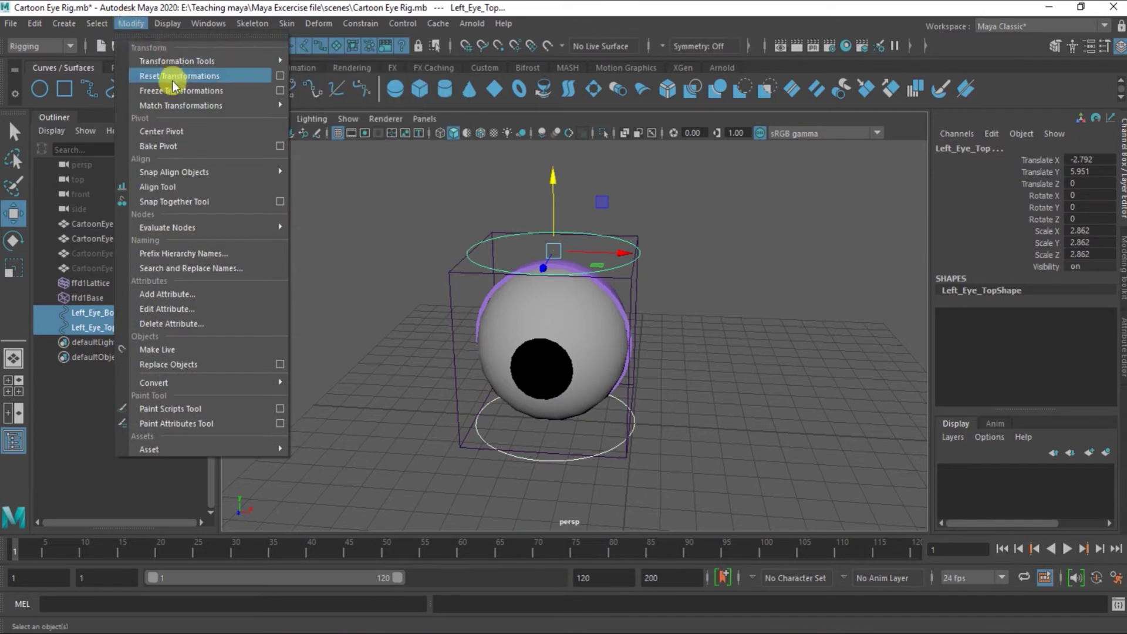
{"action": "left_click", "coordinate": [170, 87]}
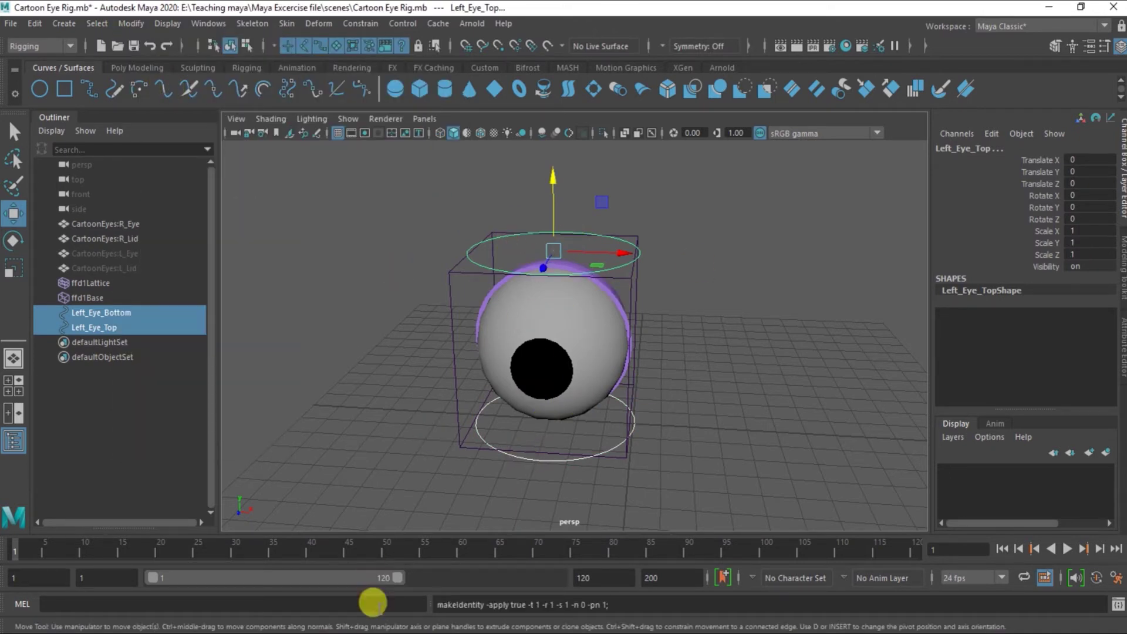
{"action": "mouse_move", "coordinate": [588, 344]}
{"action": "left_mouse_down", "text": "alt"}
{"action": "mouse_move", "coordinate": [698, 370]}
{"action": "mouse_move", "coordinate": [669, 395]}
{"action": "mouse_move", "coordinate": [624, 405]}
{"action": "mouse_move", "coordinate": [609, 378]}
{"action": "left_mouse_up", "text": "alt"}
{"action": "left_click", "coordinate": [668, 367]}
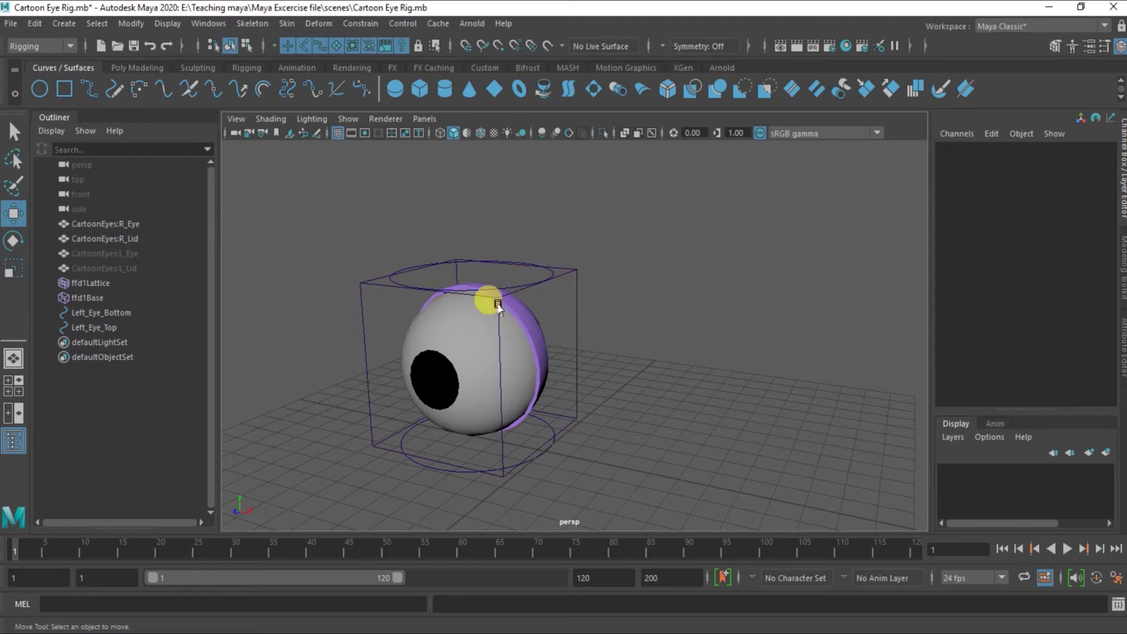
Create a two-joint chain beneath the eye, placing the joints in the left view
{"action": "left_click", "coordinate": [54, 52]}
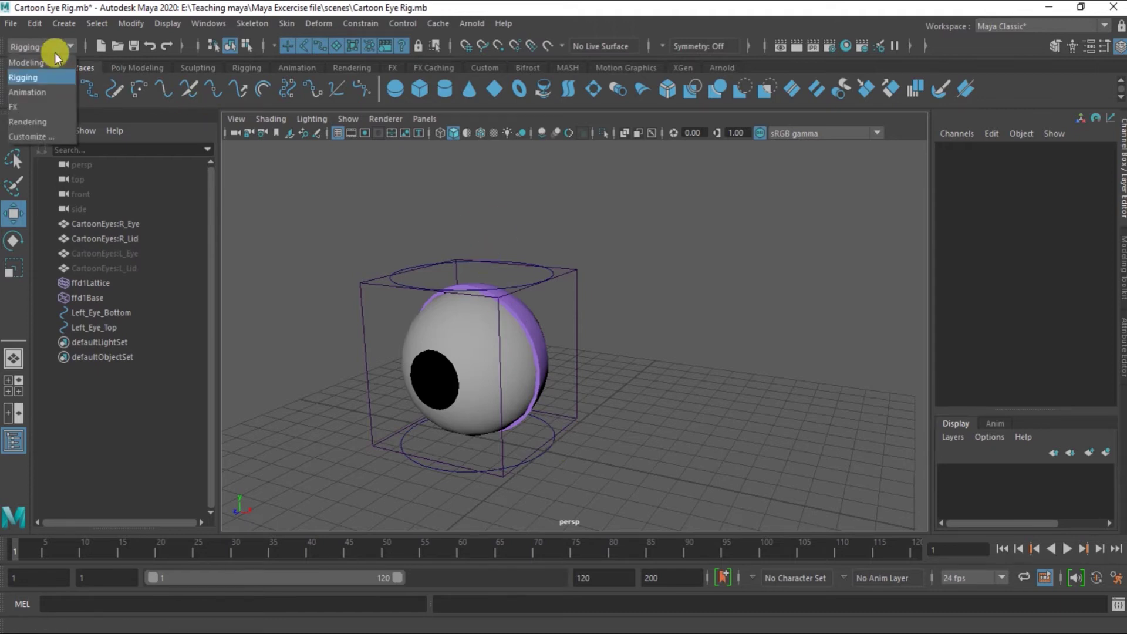
{"action": "left_click", "coordinate": [54, 52]}
{"action": "left_click", "coordinate": [253, 23]}
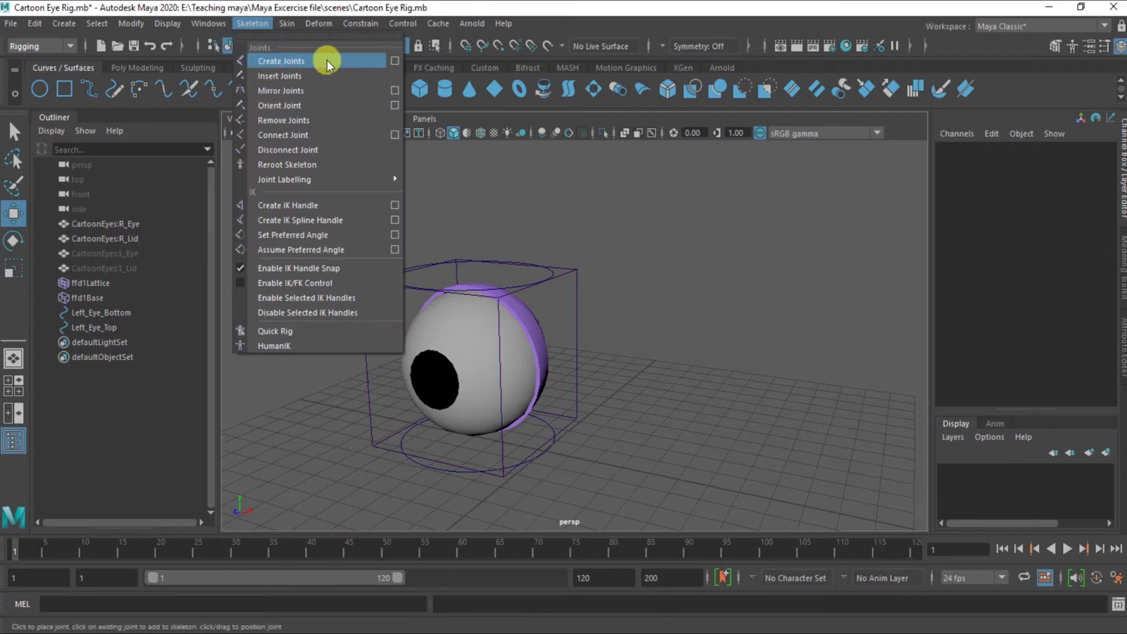
{"action": "left_click", "coordinate": [284, 60]}
{"action": "mouse_move", "coordinate": [576, 302]}
{"action": "left_mouse_down", "text": "alt"}
{"action": "mouse_move", "coordinate": [560, 287]}
{"action": "mouse_move", "coordinate": [530, 361]}
{"action": "mouse_move", "coordinate": [646, 423]}
{"action": "mouse_move", "coordinate": [517, 355]}
{"action": "mouse_move", "coordinate": [604, 315]}
{"action": "mouse_move", "coordinate": [519, 380]}
{"action": "mouse_move", "coordinate": [402, 382]}
{"action": "mouse_move", "coordinate": [423, 377]}
{"action": "mouse_move", "coordinate": [409, 357]}
{"action": "left_mouse_up", "text": "alt"}
{"action": "left_click", "coordinate": [547, 351]}
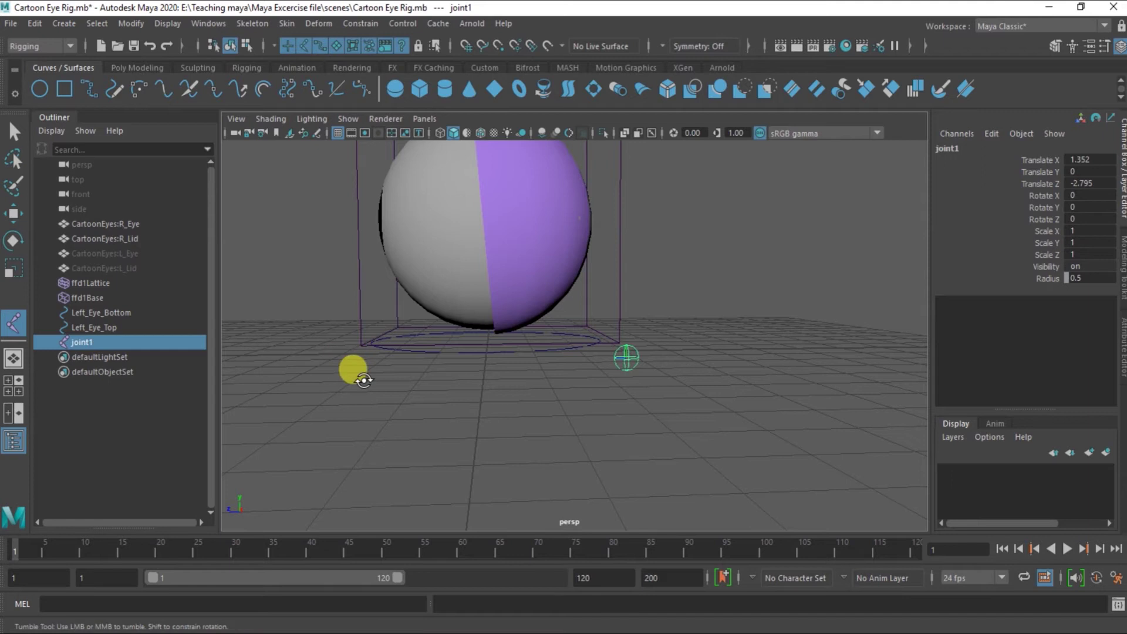
{"action": "left_click_drag", "start_coordinate": [352, 372], "coordinate": [428, 395], "text": "alt"}
{"action": "left_click", "coordinate": [742, 332]}
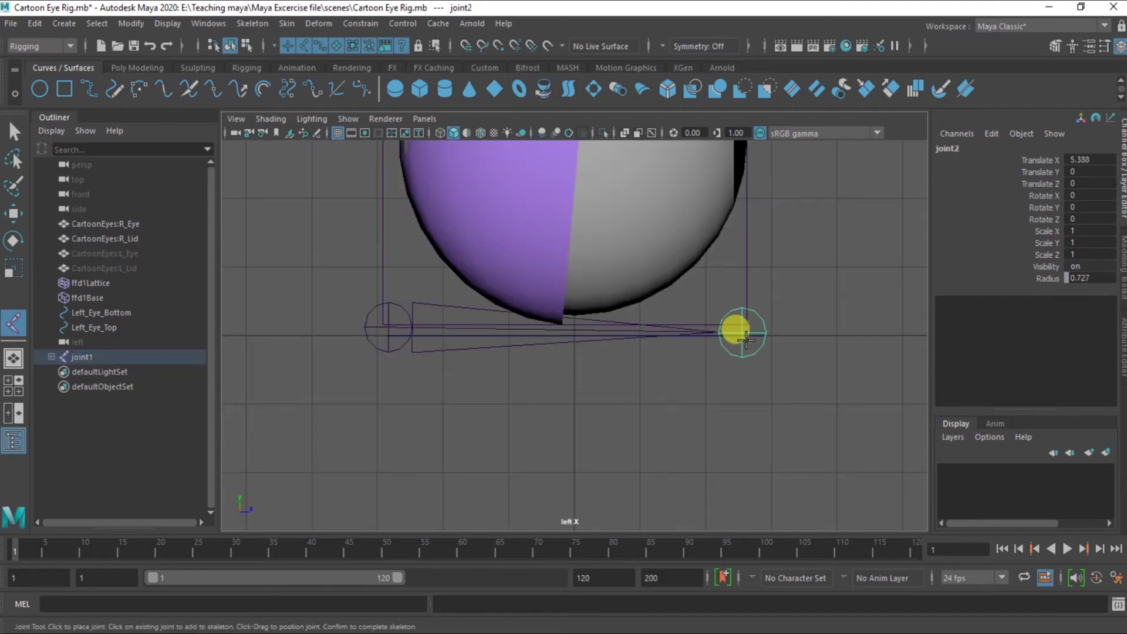
{"action": "key", "text": "space"}
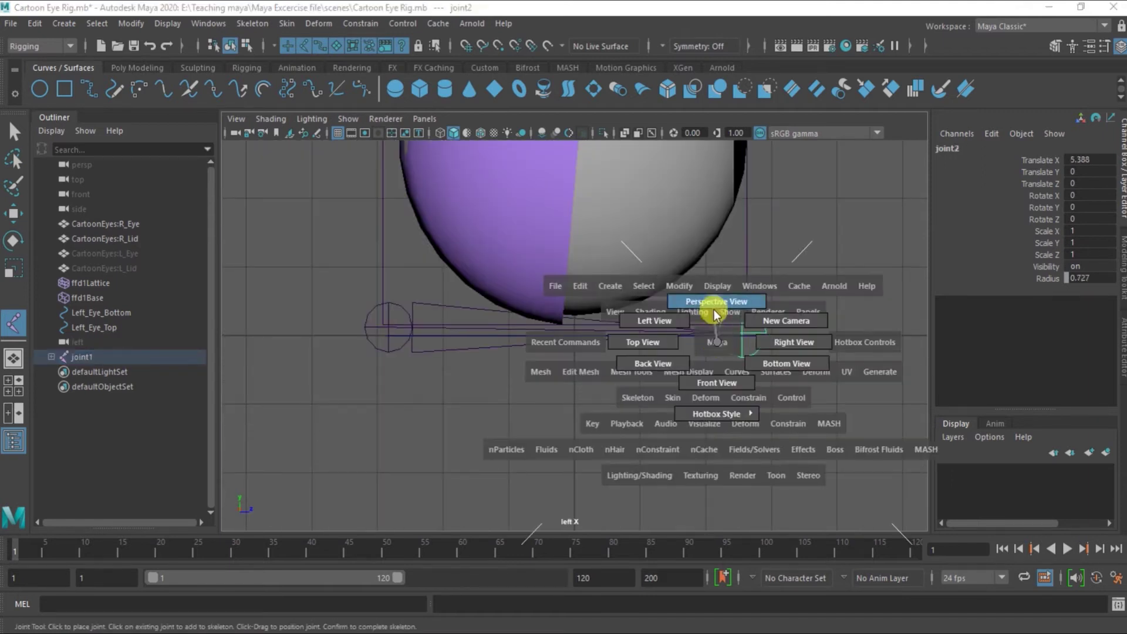
{"action": "left_click", "coordinate": [714, 311]}
{"action": "left_click_drag", "start_coordinate": [705, 345], "coordinate": [726, 396], "text": "alt"}
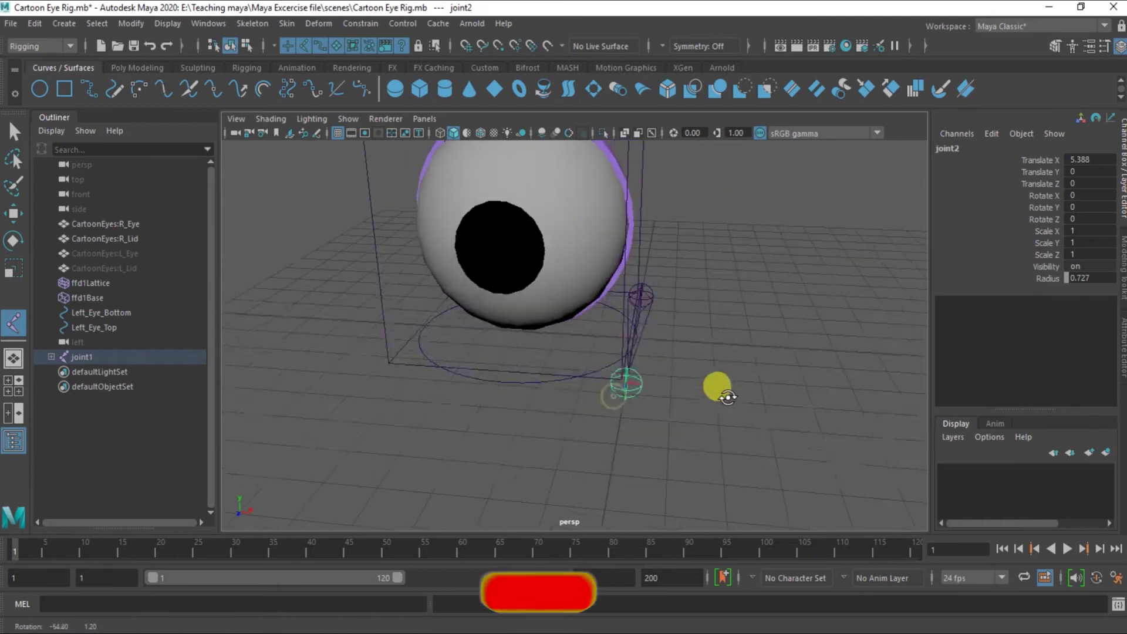
{"action": "key", "text": "q"}
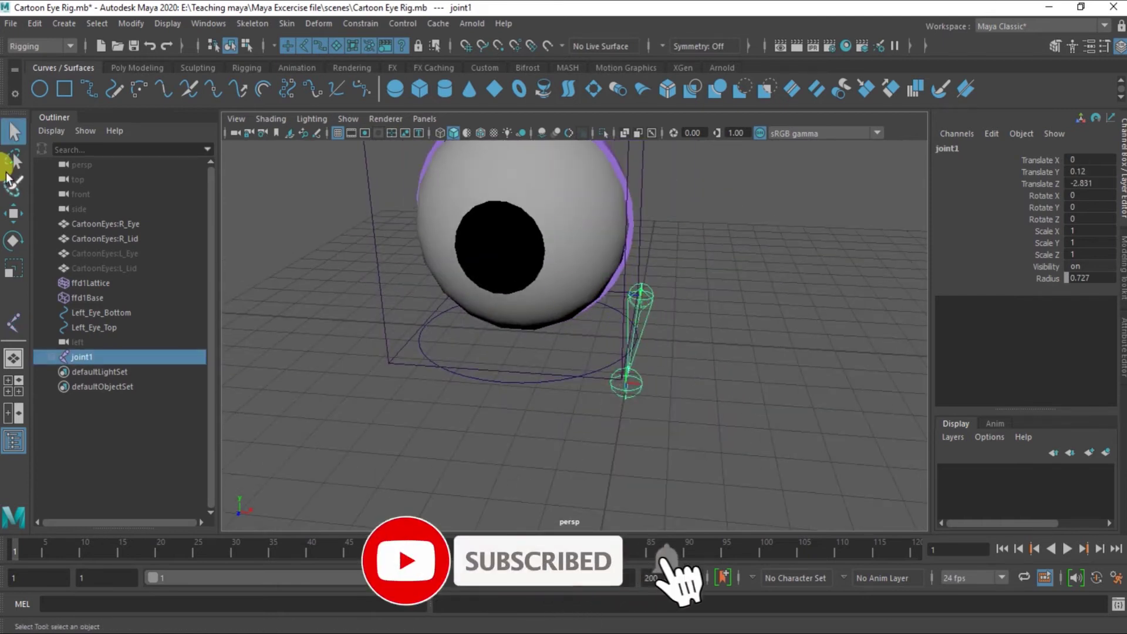
Move joint1 to X -3.07 under the eye and duplicate the chain as joint3
{"action": "key", "text": "w"}
{"action": "mouse_move", "coordinate": [653, 303]}
{"action": "left_mouse_down"}
{"action": "mouse_move", "coordinate": [611, 295]}
{"action": "mouse_move", "coordinate": [599, 395]}
{"action": "mouse_move", "coordinate": [495, 302]}
{"action": "mouse_move", "coordinate": [516, 327]}
{"action": "mouse_move", "coordinate": [553, 178]}
{"action": "mouse_move", "coordinate": [624, 239]}
{"action": "mouse_move", "coordinate": [576, 259]}
{"action": "mouse_move", "coordinate": [586, 213]}
{"action": "mouse_move", "coordinate": [560, 233]}
{"action": "mouse_move", "coordinate": [617, 214]}
{"action": "mouse_move", "coordinate": [618, 293]}
{"action": "left_mouse_up"}
{"action": "key", "text": "ctrl+d"}
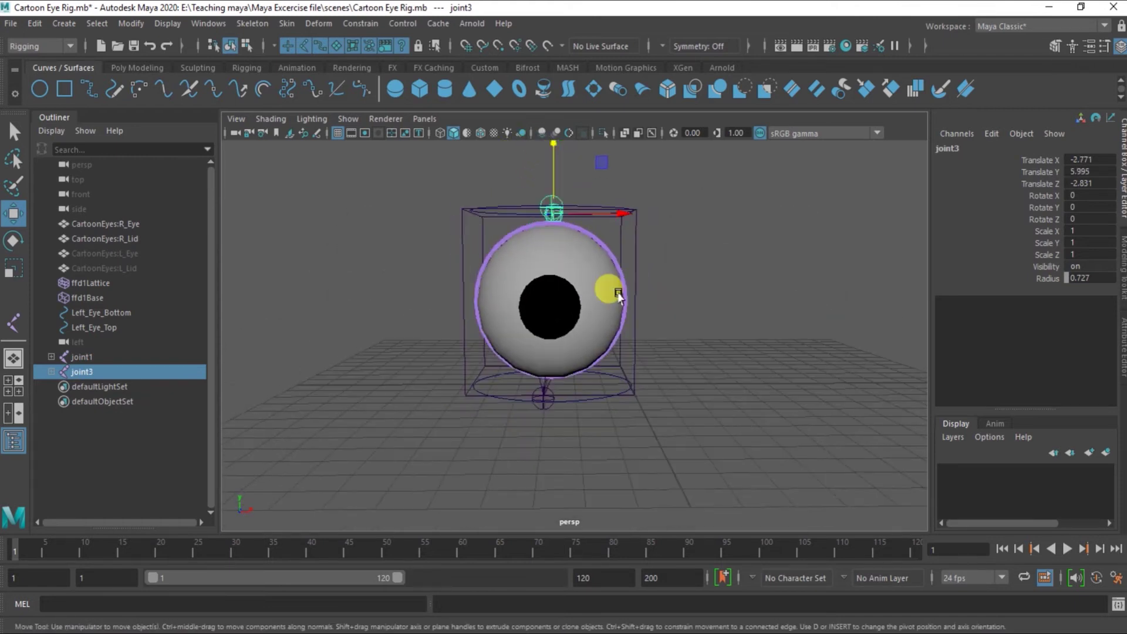
{"action": "mouse_move", "coordinate": [661, 251]}
{"action": "right_mouse_down", "text": "alt"}
{"action": "mouse_move", "coordinate": [658, 304]}
{"action": "mouse_move", "coordinate": [753, 336]}
{"action": "right_mouse_up", "text": "alt"}
{"action": "mouse_move", "coordinate": [612, 315]}
{"action": "left_mouse_down", "text": "alt"}
{"action": "mouse_move", "coordinate": [617, 358]}
{"action": "mouse_move", "coordinate": [637, 352]}
{"action": "mouse_move", "coordinate": [537, 464]}
{"action": "left_mouse_up", "text": "alt"}
Select joint1, joint3 and the ffd1Lattice together
{"action": "left_click", "coordinate": [537, 464], "text": "shift"}
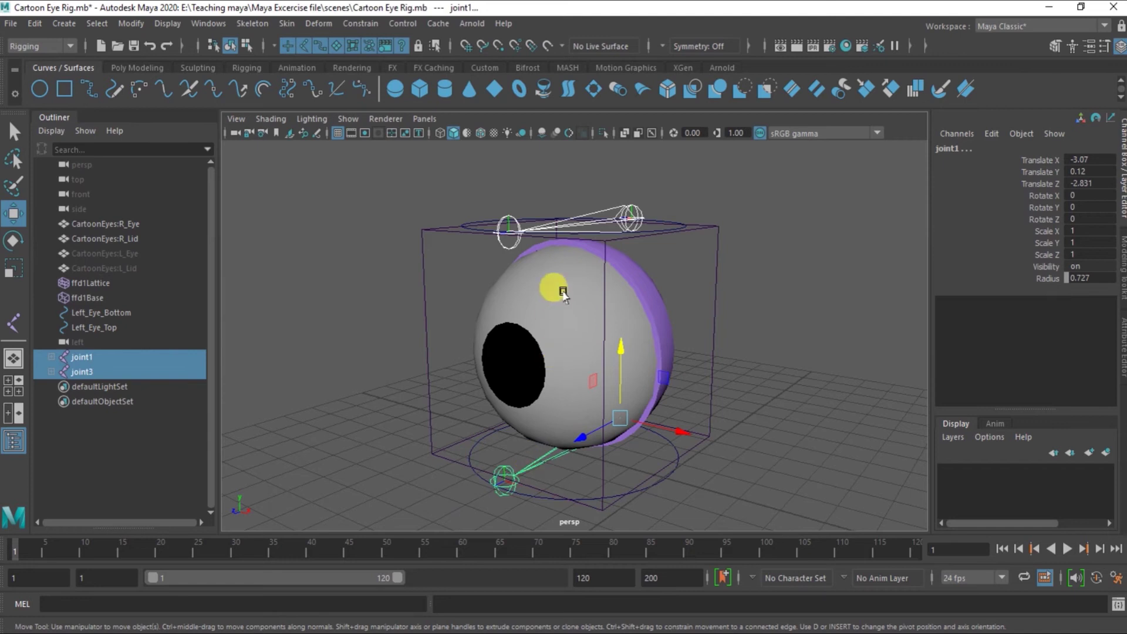
{"action": "left_click", "coordinate": [431, 516]}
{"action": "left_click", "coordinate": [528, 461]}
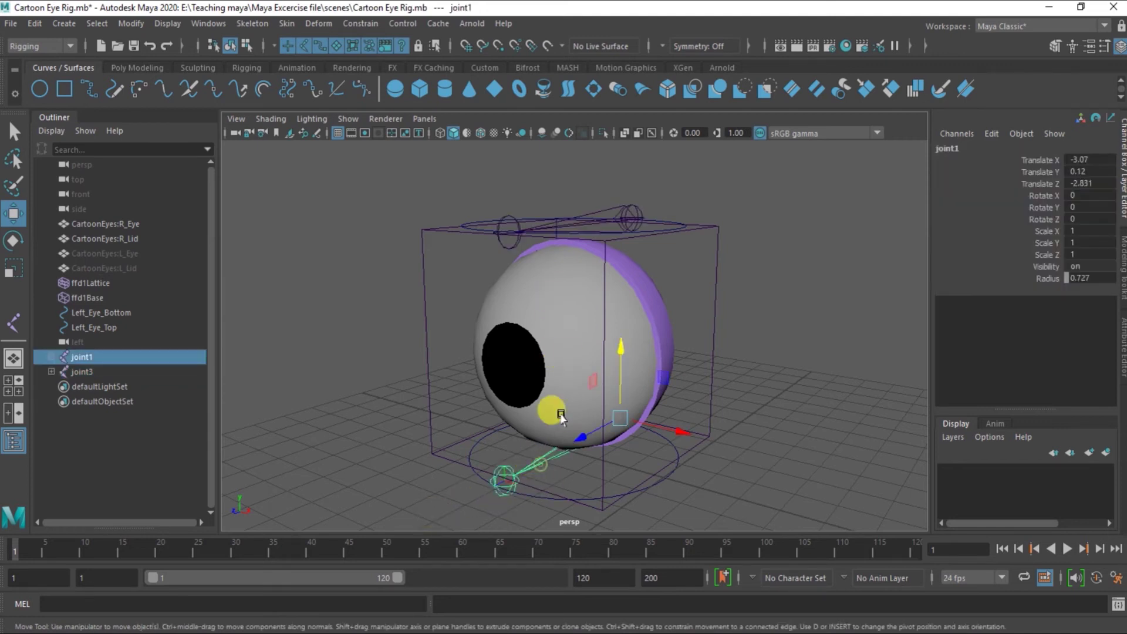
{"action": "left_click", "coordinate": [610, 209], "text": "shift"}
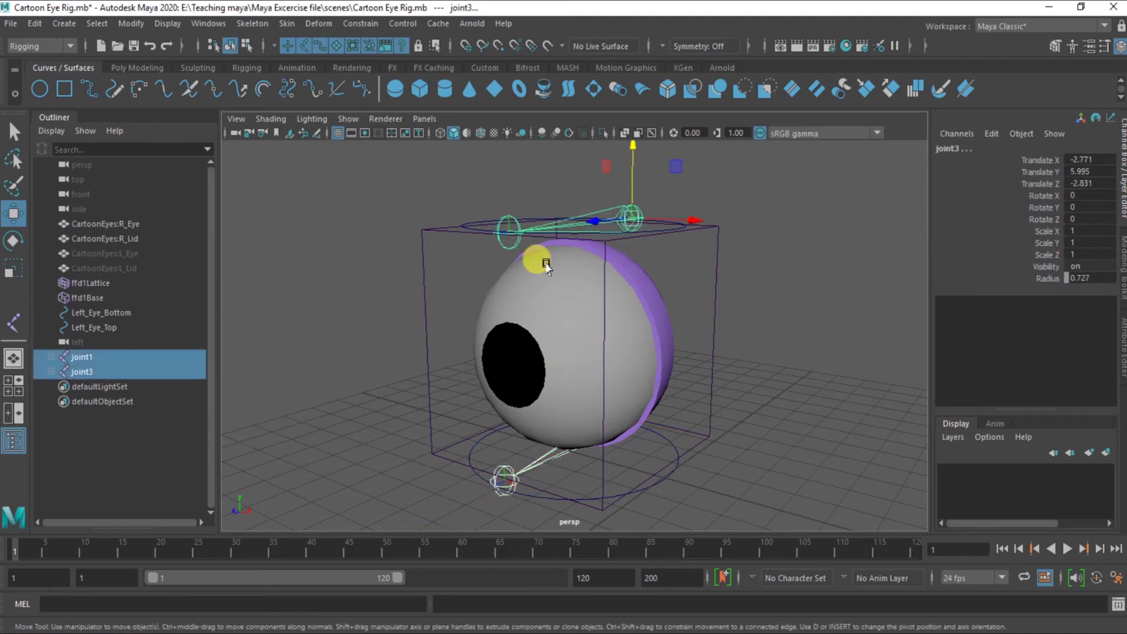
{"action": "mouse_move", "coordinate": [664, 405]}
{"action": "left_mouse_down", "text": "alt"}
{"action": "mouse_move", "coordinate": [629, 398]}
{"action": "mouse_move", "coordinate": [709, 319]}
{"action": "mouse_move", "coordinate": [639, 359]}
{"action": "left_mouse_up", "text": "alt"}
{"action": "left_click", "coordinate": [709, 320], "text": "shift"}
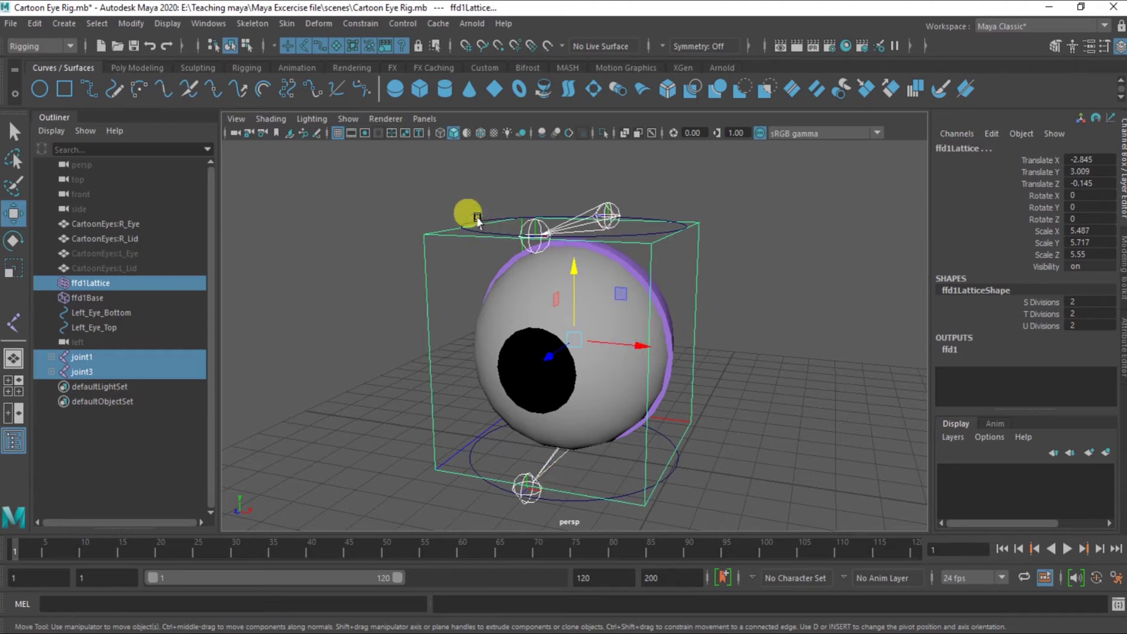
Bind the lattice to both joint chains, then select the lattice from below
{"action": "left_click", "coordinate": [293, 24]}
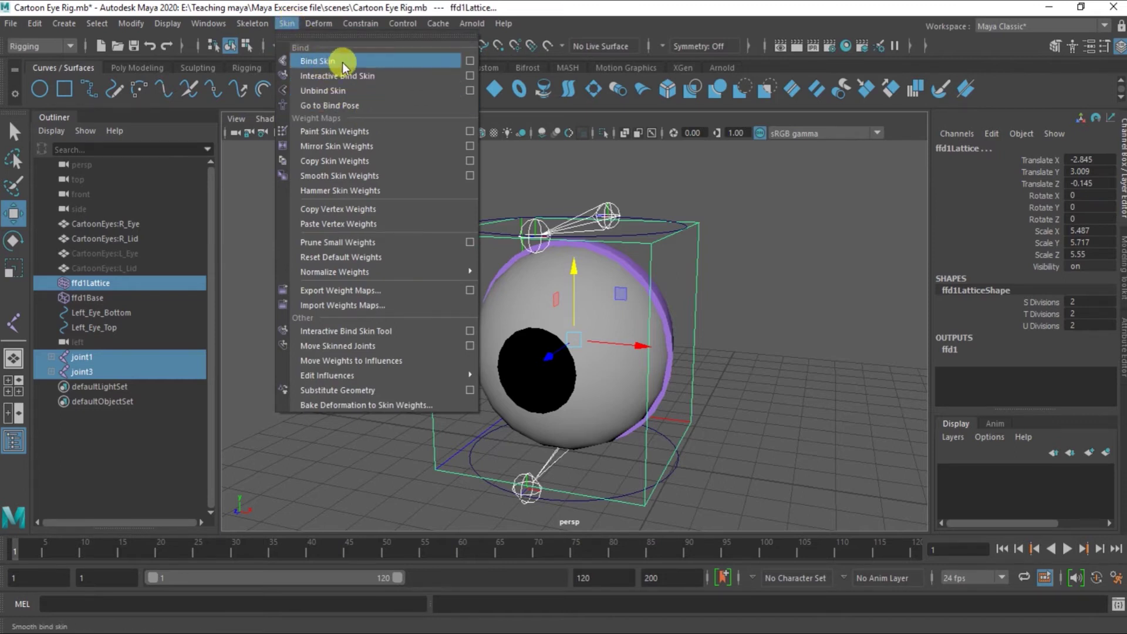
{"action": "left_click", "coordinate": [343, 62]}
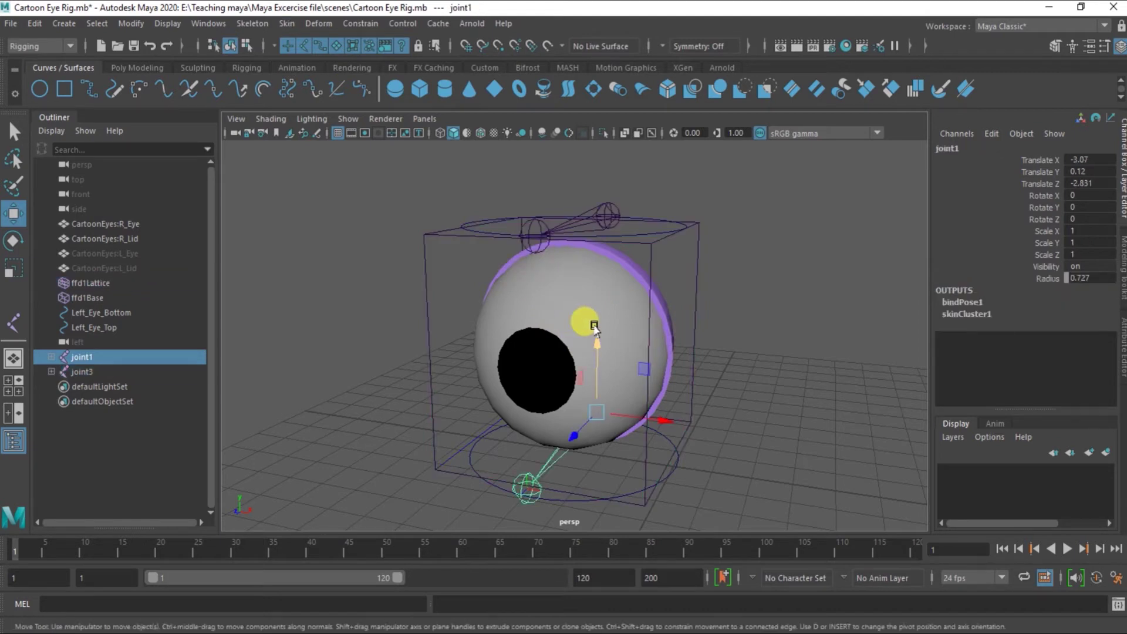
{"action": "left_click", "coordinate": [687, 202]}
{"action": "mouse_move", "coordinate": [604, 266]}
{"action": "left_mouse_down", "text": "alt"}
{"action": "mouse_move", "coordinate": [679, 269]}
{"action": "mouse_move", "coordinate": [675, 249]}
{"action": "left_mouse_up", "text": "alt"}
{"action": "left_click", "coordinate": [686, 252]}
{"action": "right_click", "coordinate": [688, 255]}
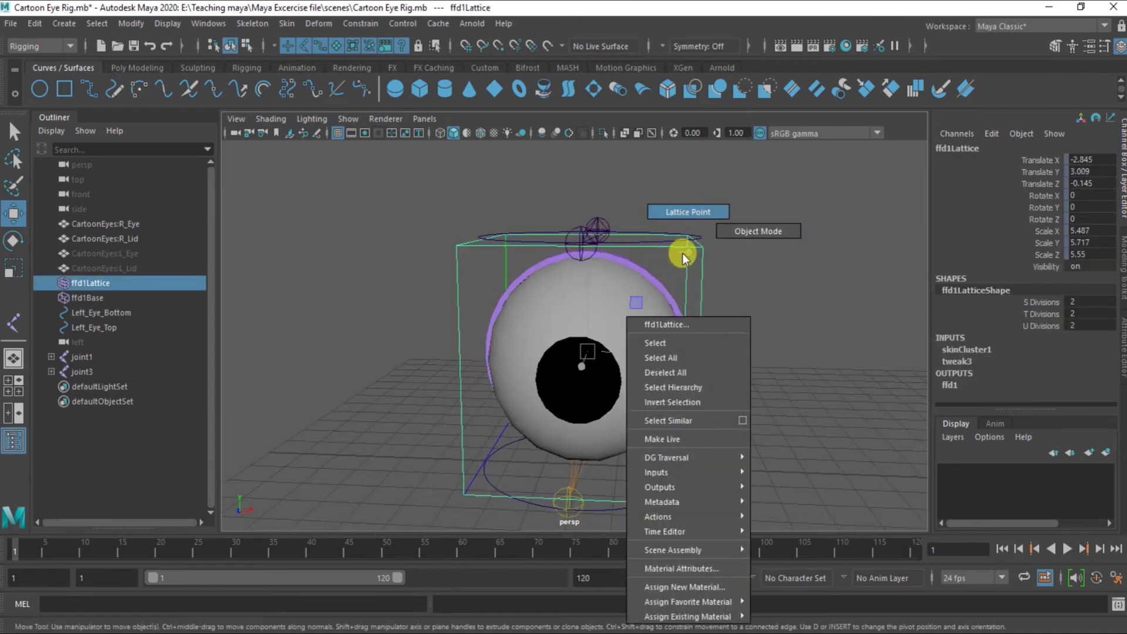
Test-drag upper root joint3 to stretch and shear the eye, then undo the moves
{"action": "left_click", "coordinate": [600, 232]}
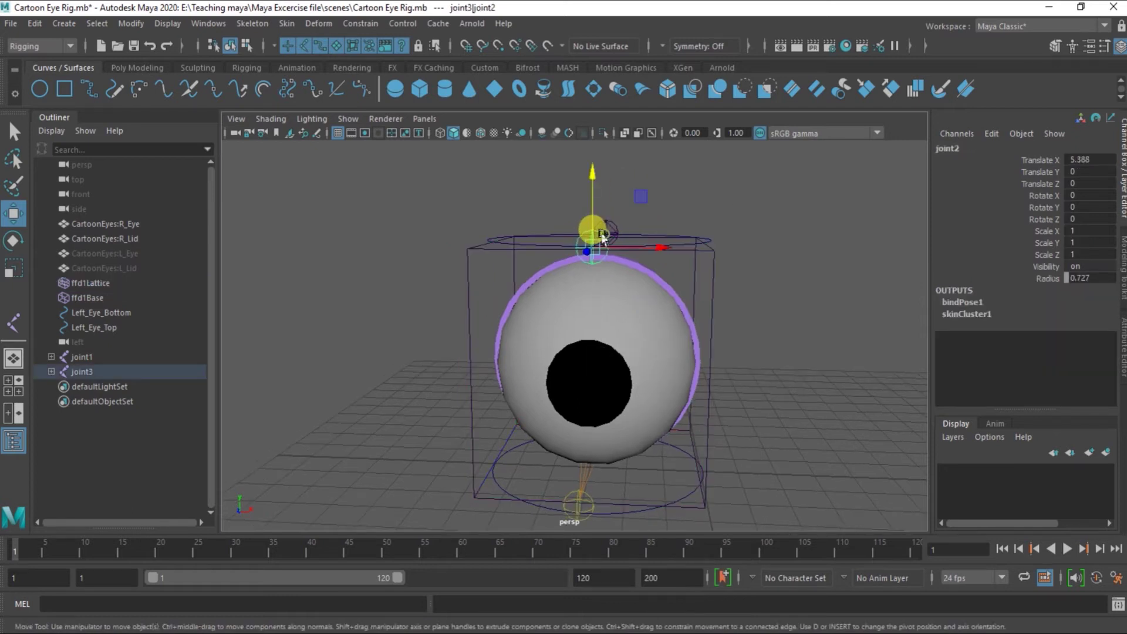
{"action": "left_click", "coordinate": [610, 231]}
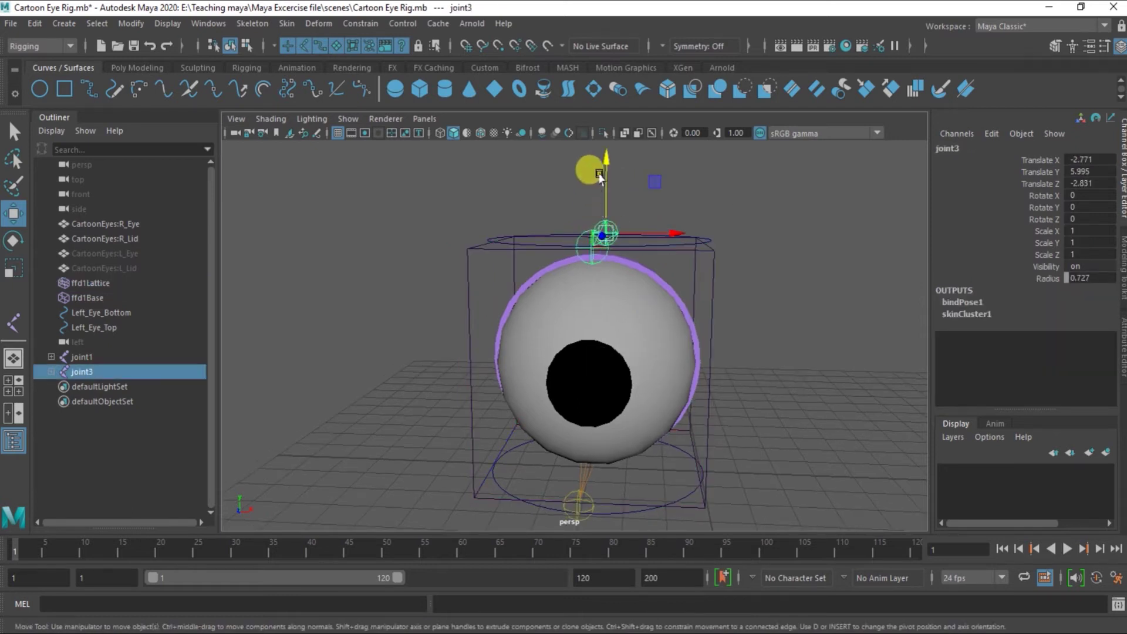
{"action": "left_click_drag", "start_coordinate": [600, 177], "coordinate": [596, 139]}
{"action": "scroll", "coordinate": [624, 256], "scroll_direction": "down", "scroll_amount": 2}
{"action": "scroll", "coordinate": [614, 307], "scroll_direction": "down", "scroll_amount": 2}
{"action": "left_click_drag", "start_coordinate": [595, 205], "coordinate": [594, 149]}
{"action": "mouse_move", "coordinate": [641, 227]}
{"action": "left_mouse_down"}
{"action": "mouse_move", "coordinate": [674, 221]}
{"action": "mouse_move", "coordinate": [572, 213]}
{"action": "mouse_move", "coordinate": [669, 201]}
{"action": "mouse_move", "coordinate": [569, 201]}
{"action": "mouse_move", "coordinate": [586, 202]}
{"action": "left_mouse_up"}
{"action": "key", "text": "ctrl+z"}
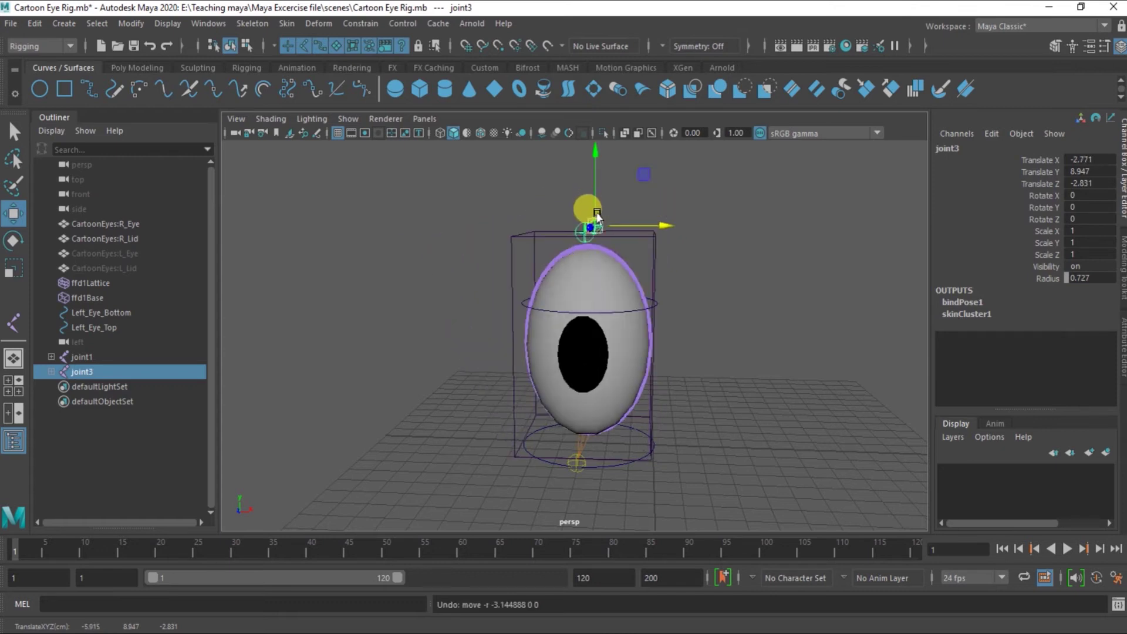
{"action": "key", "text": "ctrl+z"}
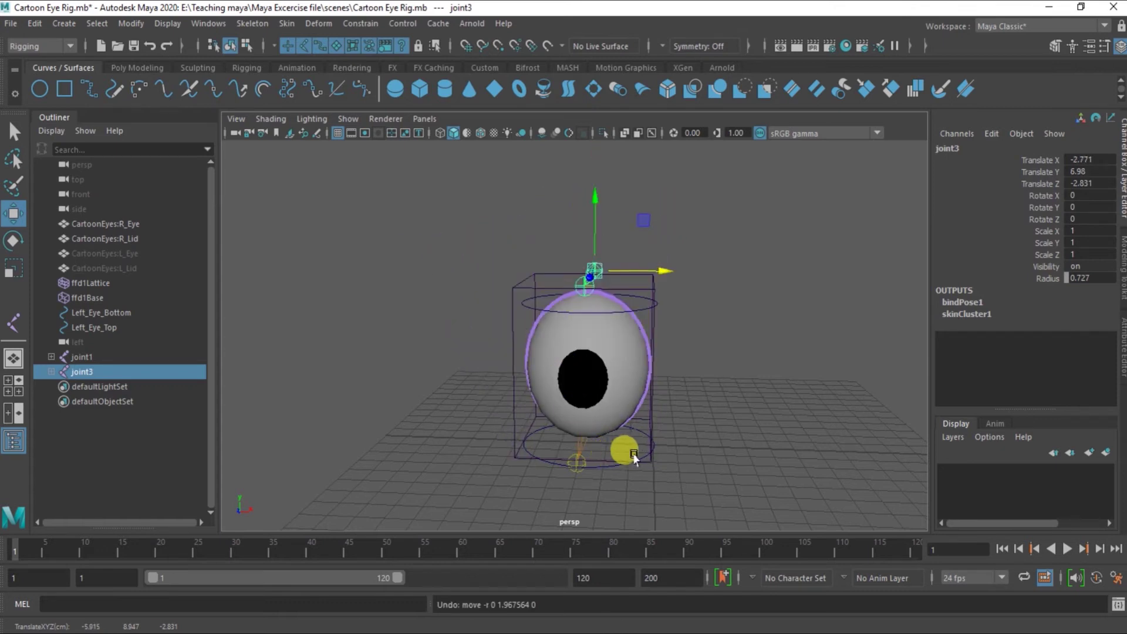
Test-move lower joint1 to check the deformation, then undo it
{"action": "left_click", "coordinate": [634, 455]}
{"action": "mouse_move", "coordinate": [624, 423]}
{"action": "left_mouse_down", "text": "alt"}
{"action": "mouse_move", "coordinate": [559, 378]}
{"action": "mouse_move", "coordinate": [548, 314]}
{"action": "mouse_move", "coordinate": [560, 443]}
{"action": "left_mouse_up", "text": "alt"}
{"action": "key", "text": "ctrl+z"}
{"action": "key", "text": "ctrl+z"}
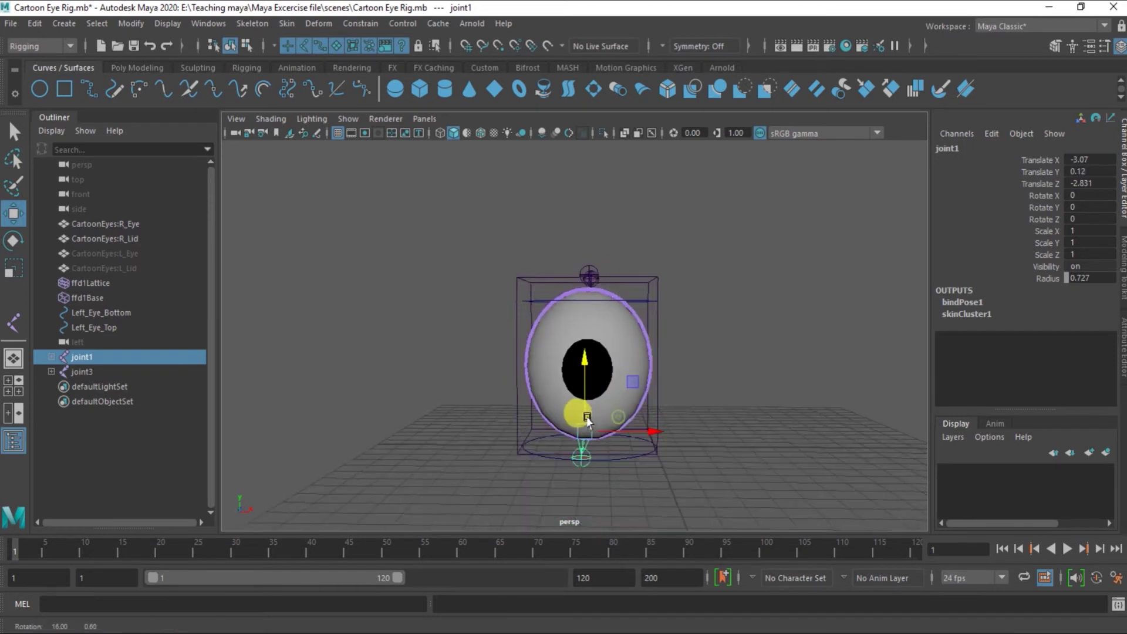
{"action": "key", "text": "ctrl+z"}
Reorient the view so the pupil faces the camera and parent joint1 under Left_Eye_Bottom
{"action": "mouse_move", "coordinate": [658, 339]}
{"action": "left_mouse_down", "text": "alt"}
{"action": "mouse_move", "coordinate": [704, 365]}
{"action": "mouse_move", "coordinate": [712, 345]}
{"action": "mouse_move", "coordinate": [726, 368]}
{"action": "mouse_move", "coordinate": [716, 370]}
{"action": "left_mouse_up", "text": "alt"}
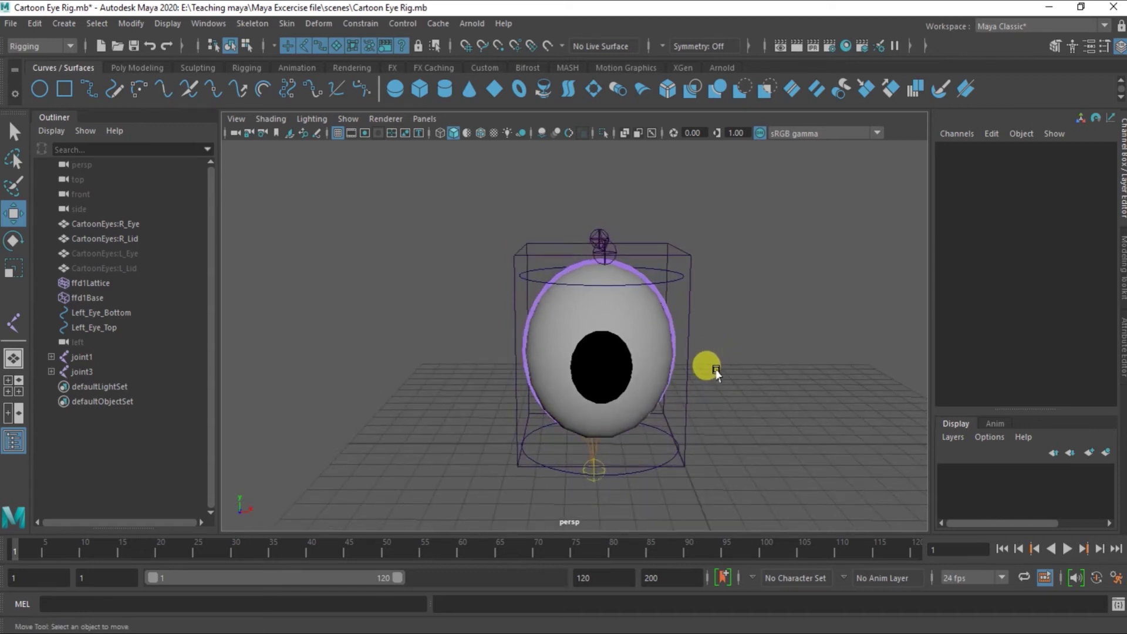
{"action": "key", "text": "ctrl+z"}
{"action": "key", "text": "ctrl+z"}
{"action": "key", "text": "ctrl+z"}
{"action": "key", "text": "ctrl+z"}
{"action": "key", "text": "ctrl+z"}
{"action": "key", "text": "ctrl+z"}
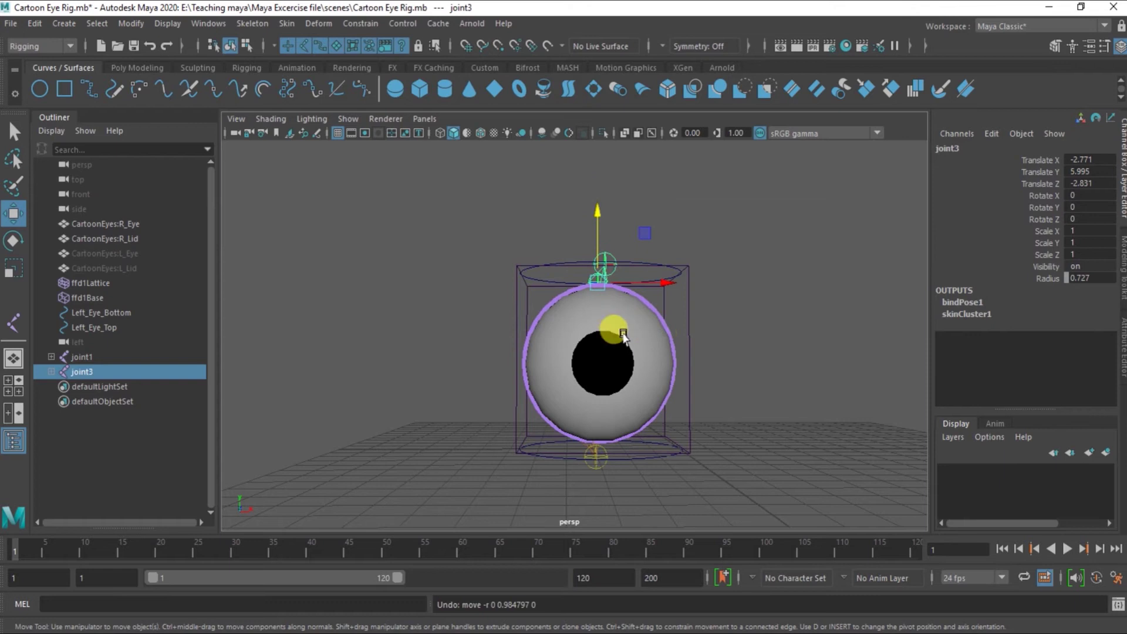
{"action": "left_click_drag", "start_coordinate": [623, 336], "coordinate": [622, 327], "text": "alt"}
{"action": "left_click_drag", "start_coordinate": [695, 365], "coordinate": [684, 369], "text": "alt"}
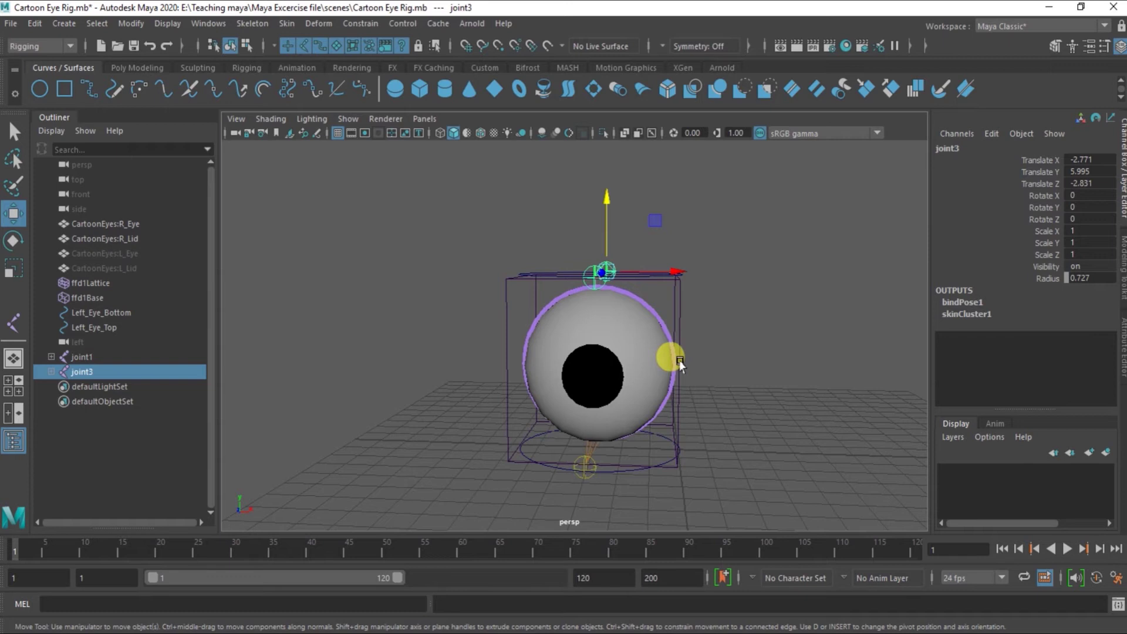
{"action": "scroll", "coordinate": [678, 364], "scroll_direction": "up", "scroll_amount": 2}
{"action": "scroll", "coordinate": [676, 361], "scroll_direction": "up", "scroll_amount": 2}
{"action": "scroll", "coordinate": [675, 360], "scroll_direction": "down", "scroll_amount": 2}
{"action": "left_click_drag", "start_coordinate": [589, 367], "coordinate": [652, 351], "text": "alt"}
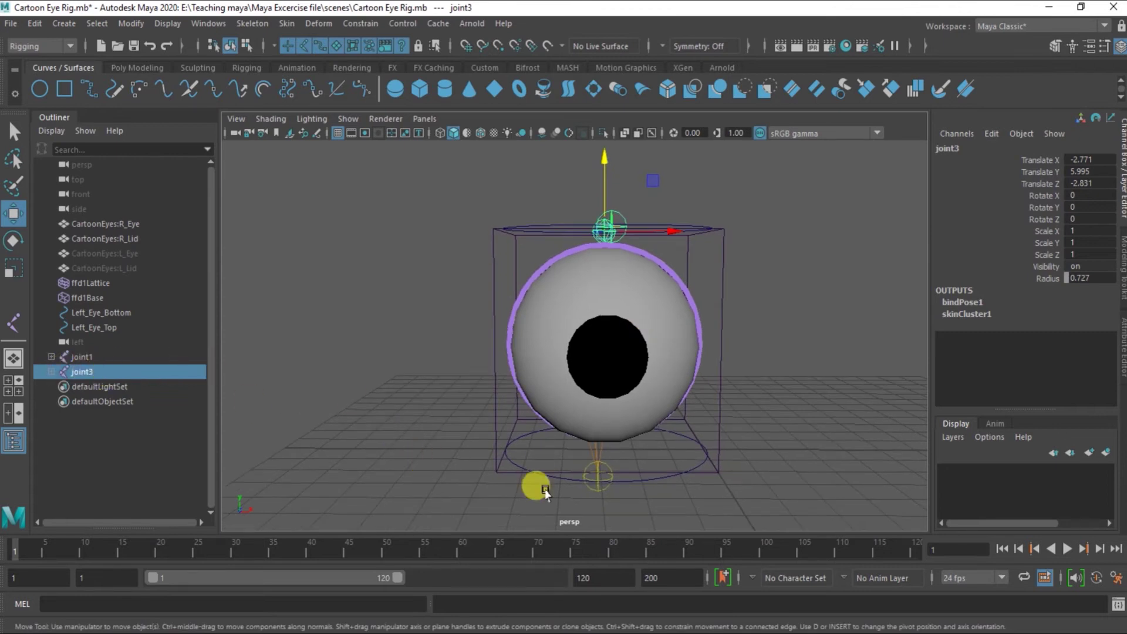
{"action": "left_click", "coordinate": [596, 450]}
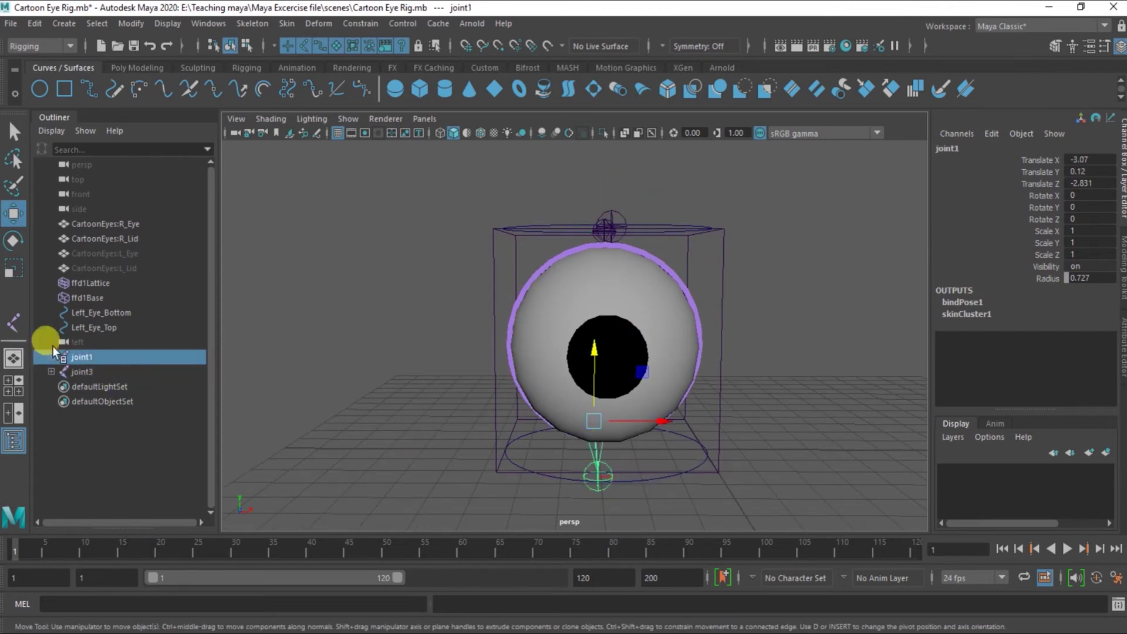
{"action": "mouse_move", "coordinate": [61, 357]}
{"action": "middle_mouse_down"}
{"action": "mouse_move", "coordinate": [76, 346]}
{"action": "mouse_move", "coordinate": [76, 356]}
{"action": "mouse_move", "coordinate": [66, 337]}
{"action": "mouse_move", "coordinate": [81, 259]}
{"action": "mouse_move", "coordinate": [84, 309]}
{"action": "middle_mouse_up"}
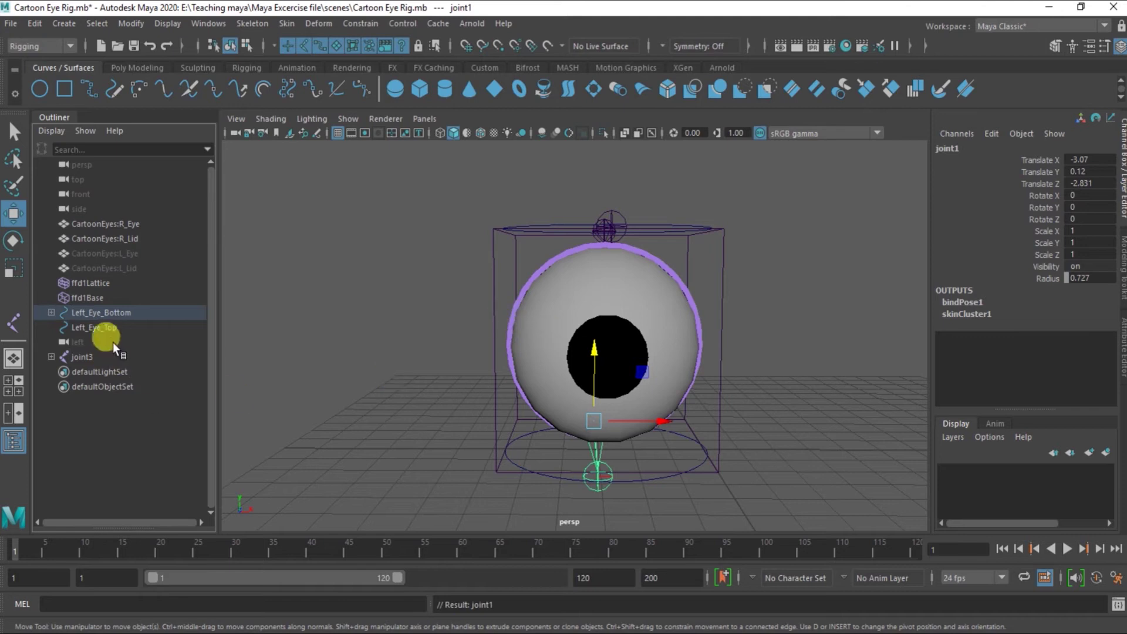
Undo a trial scaling of joint3 and parent joint3 under Left_Eye_Top
{"action": "left_click", "coordinate": [78, 357]}
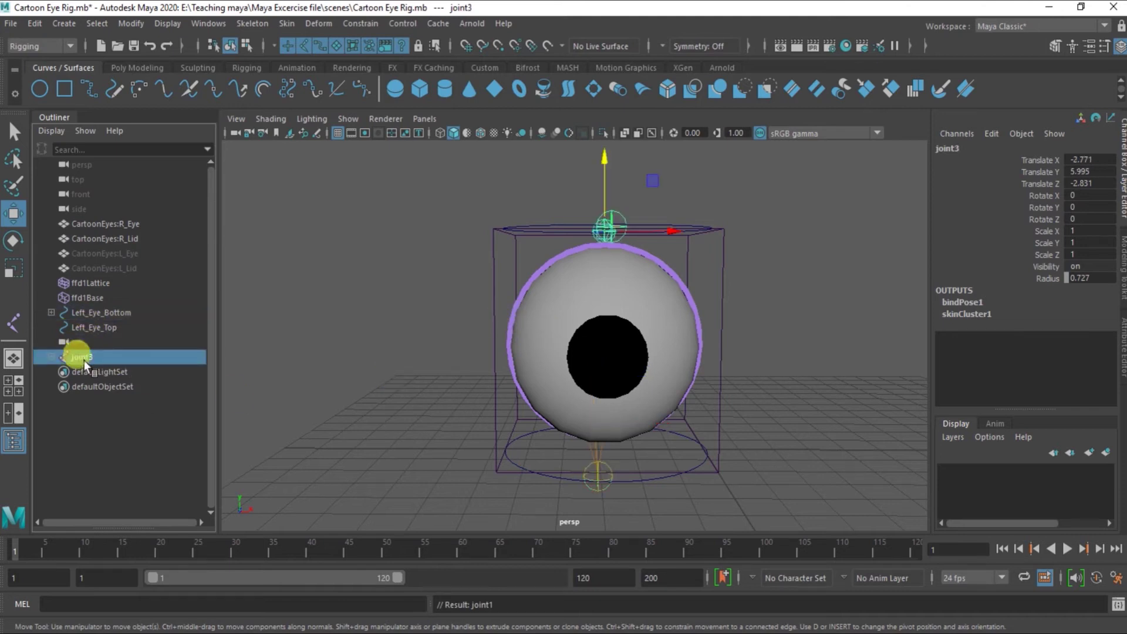
{"action": "mouse_move", "coordinate": [533, 259]}
{"action": "left_mouse_down", "text": "alt"}
{"action": "mouse_move", "coordinate": [543, 312]}
{"action": "mouse_move", "coordinate": [569, 346]}
{"action": "mouse_move", "coordinate": [559, 343]}
{"action": "left_mouse_up", "text": "alt"}
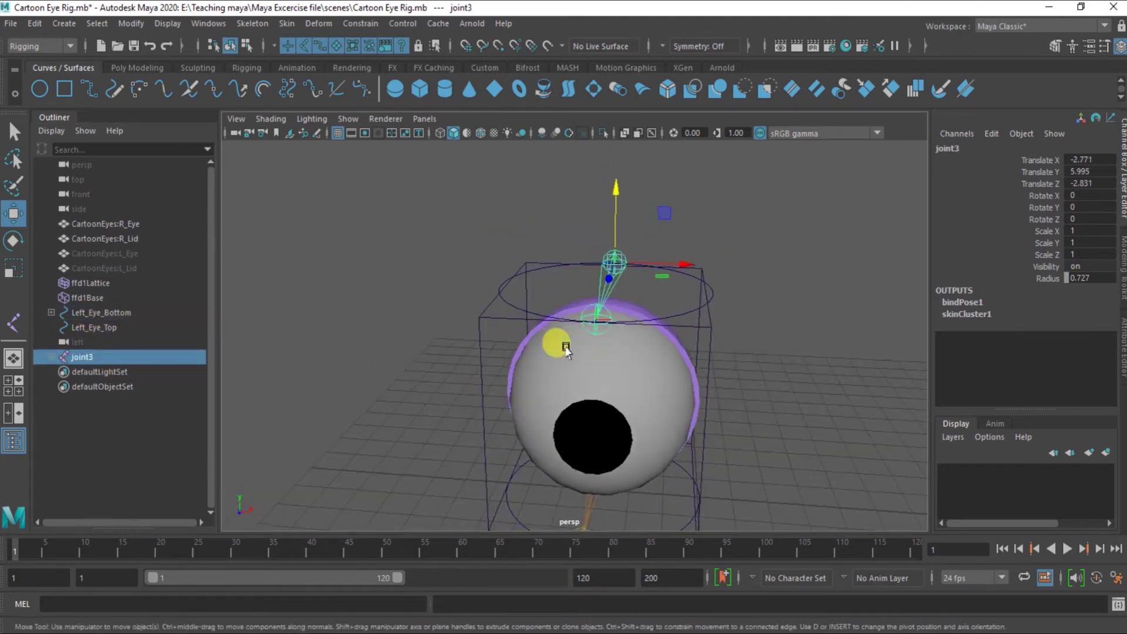
{"action": "left_click_drag", "start_coordinate": [604, 313], "coordinate": [640, 305], "text": "alt"}
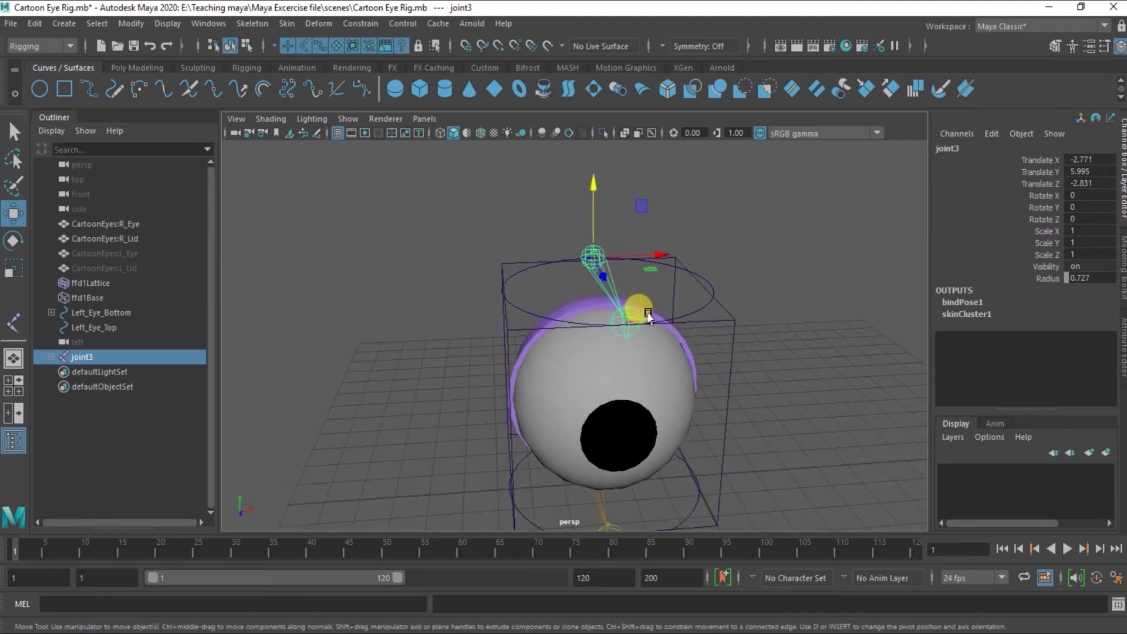
{"action": "key", "text": "r"}
{"action": "mouse_move", "coordinate": [582, 257]}
{"action": "left_mouse_down"}
{"action": "mouse_move", "coordinate": [508, 262]}
{"action": "mouse_move", "coordinate": [436, 301]}
{"action": "left_mouse_up"}
{"action": "mouse_move", "coordinate": [536, 228]}
{"action": "left_mouse_down"}
{"action": "mouse_move", "coordinate": [558, 232]}
{"action": "mouse_move", "coordinate": [550, 249]}
{"action": "left_mouse_up"}
{"action": "key", "text": "ctrl+z"}
{"action": "key", "text": "ctrl+z"}
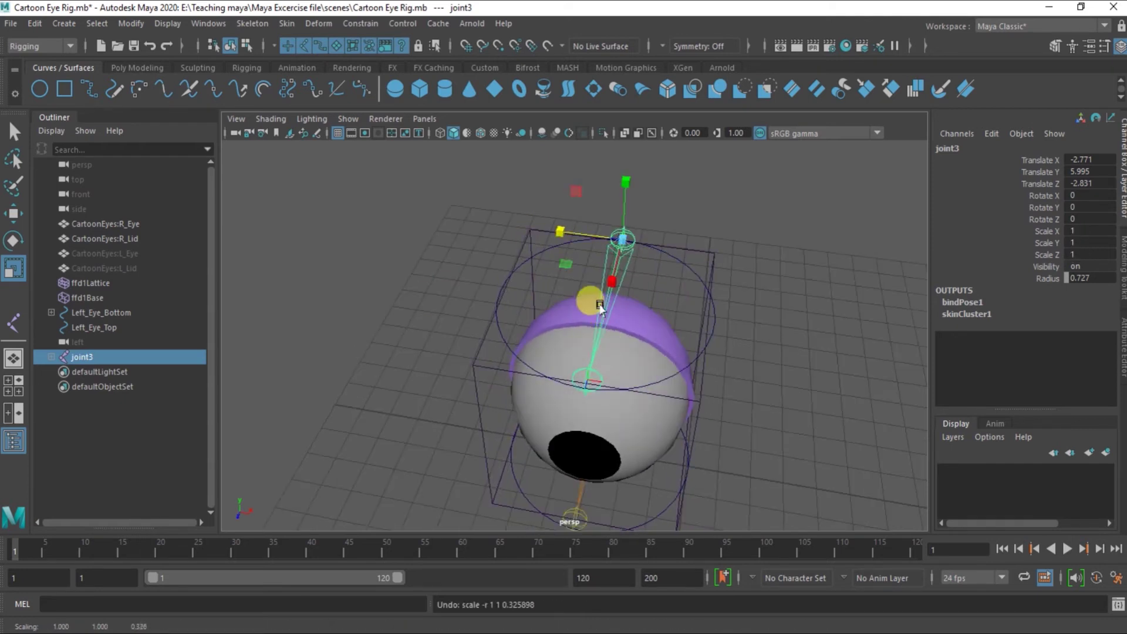
{"action": "key", "text": "ctrl+z"}
{"action": "mouse_move", "coordinate": [64, 356]}
{"action": "left_mouse_down"}
{"action": "mouse_move", "coordinate": [68, 297]}
{"action": "mouse_move", "coordinate": [85, 326]}
{"action": "left_mouse_up"}
Test moving and scaling Left_Eye_Top to stretch the eye, then undo it
{"action": "mouse_move", "coordinate": [465, 401]}
{"action": "left_mouse_down", "text": "alt"}
{"action": "mouse_move", "coordinate": [536, 362]}
{"action": "mouse_move", "coordinate": [604, 393]}
{"action": "mouse_move", "coordinate": [662, 305]}
{"action": "left_mouse_up", "text": "alt"}
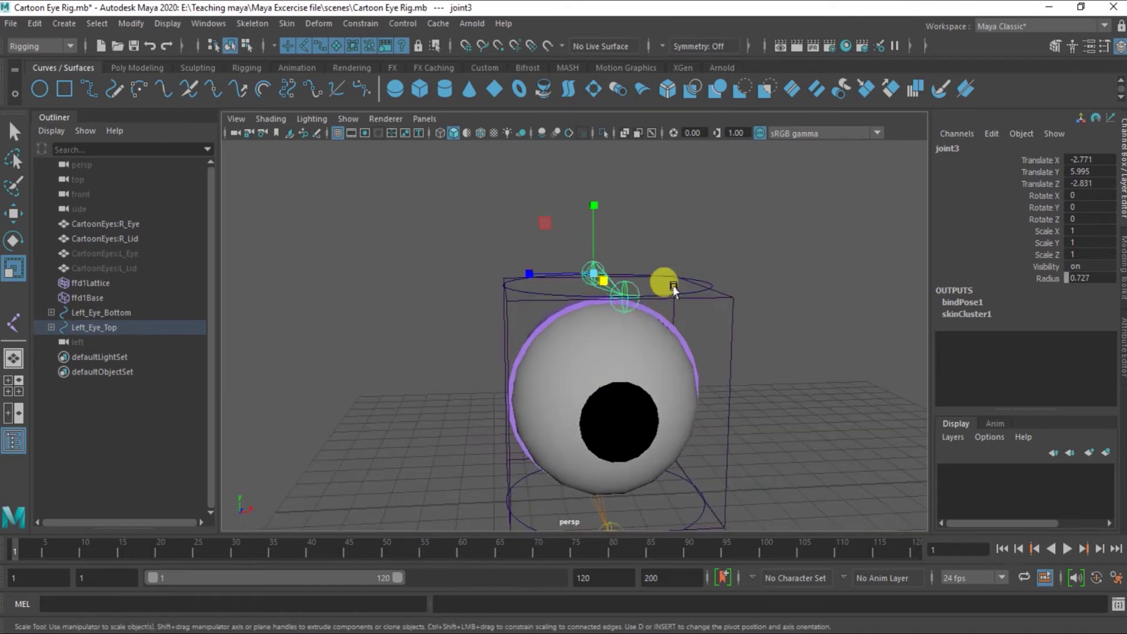
{"action": "left_click", "coordinate": [674, 290]}
{"action": "key", "text": "w"}
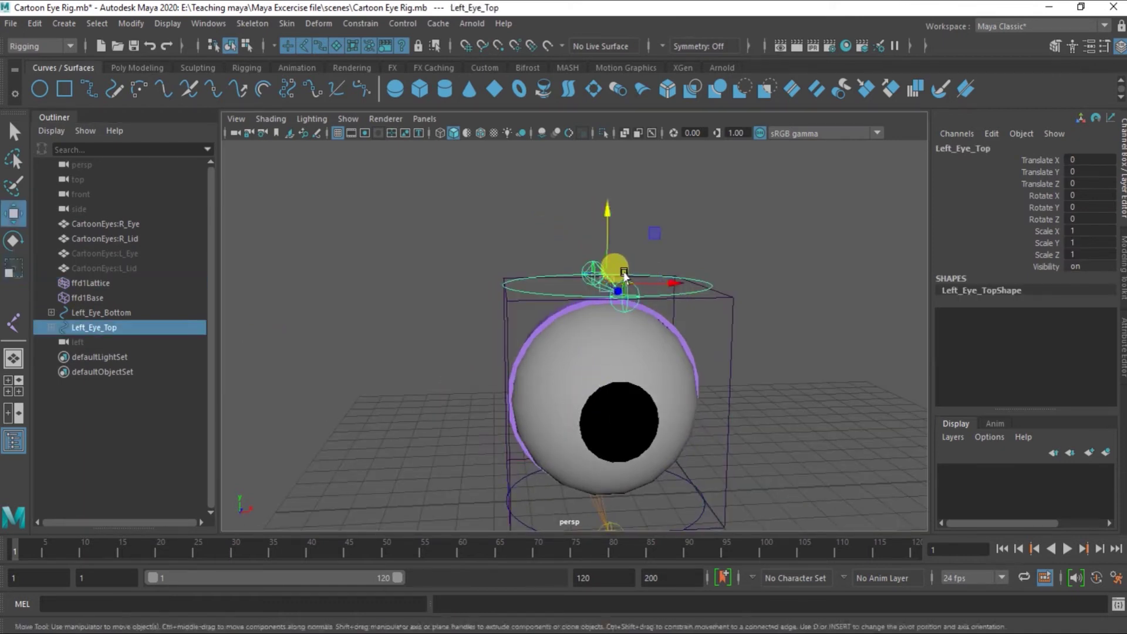
{"action": "mouse_move", "coordinate": [607, 219]}
{"action": "left_mouse_down"}
{"action": "mouse_move", "coordinate": [587, 170]}
{"action": "mouse_move", "coordinate": [597, 221]}
{"action": "mouse_move", "coordinate": [577, 130]}
{"action": "mouse_move", "coordinate": [633, 388]}
{"action": "mouse_move", "coordinate": [611, 420]}
{"action": "left_mouse_up"}
{"action": "key", "text": "r"}
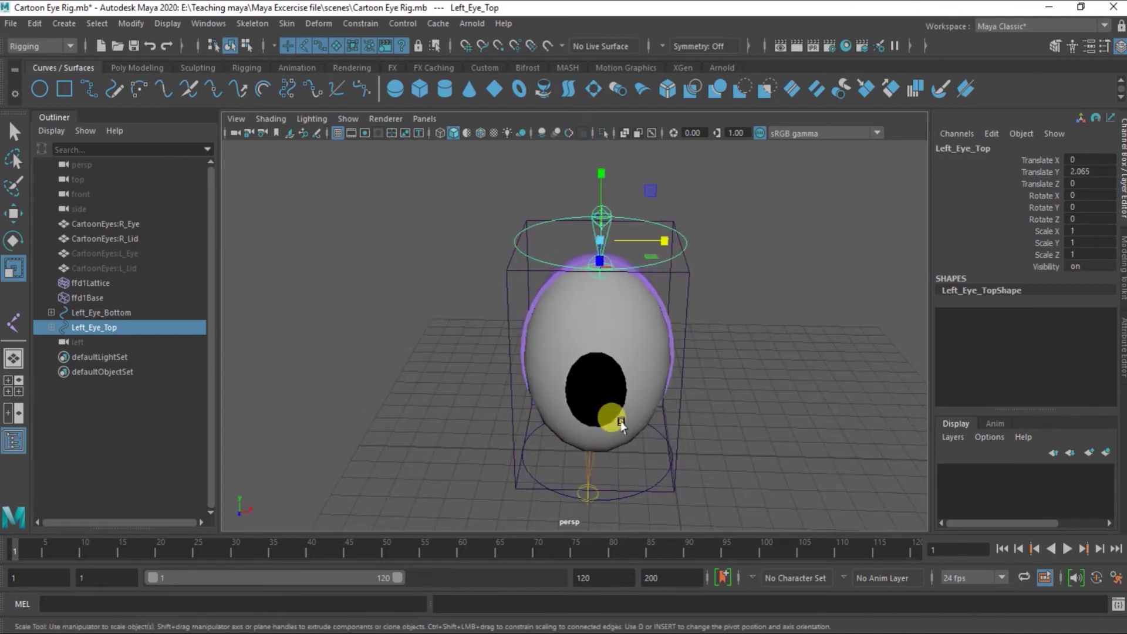
{"action": "mouse_move", "coordinate": [599, 262]}
{"action": "left_mouse_down"}
{"action": "mouse_move", "coordinate": [589, 235]}
{"action": "mouse_move", "coordinate": [536, 235]}
{"action": "mouse_move", "coordinate": [723, 263]}
{"action": "mouse_move", "coordinate": [503, 272]}
{"action": "mouse_move", "coordinate": [659, 252]}
{"action": "mouse_move", "coordinate": [668, 280]}
{"action": "left_mouse_up"}
{"action": "key", "text": "ctrl+z"}
{"action": "key", "text": "ctrl+z"}
{"action": "key", "text": "ctrl+z"}
{"action": "key", "text": "ctrl+z"}
Check joints 1–3, then hide the lattice with Ctrl+H
{"action": "left_click", "coordinate": [587, 448]}
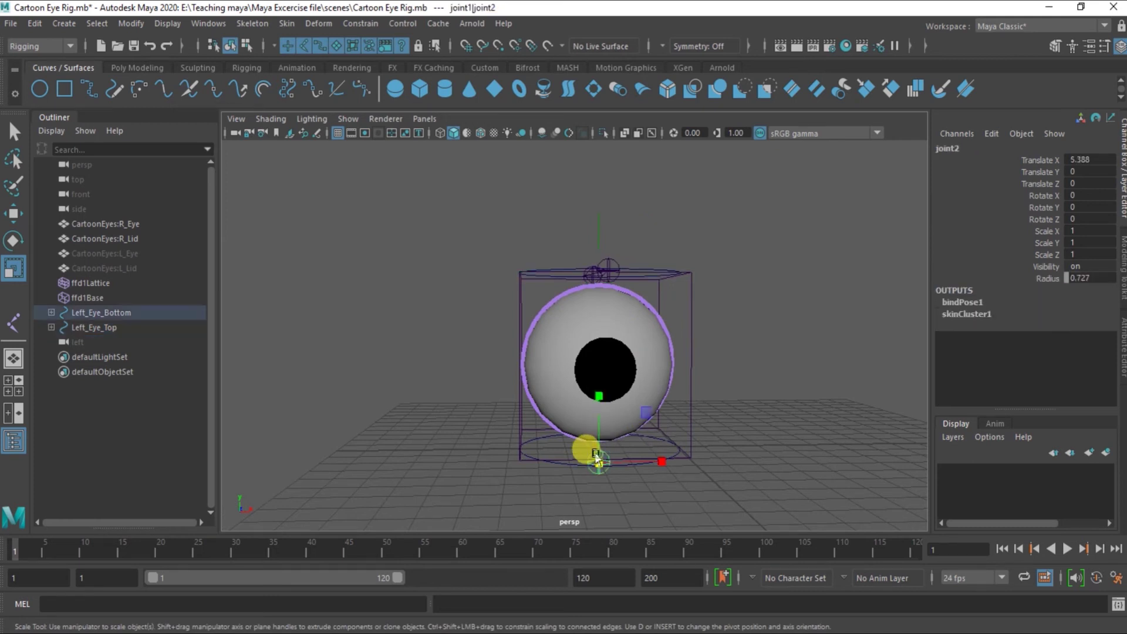
{"action": "left_click_drag", "start_coordinate": [587, 448], "coordinate": [622, 449], "text": "alt"}
{"action": "left_click", "coordinate": [588, 446]}
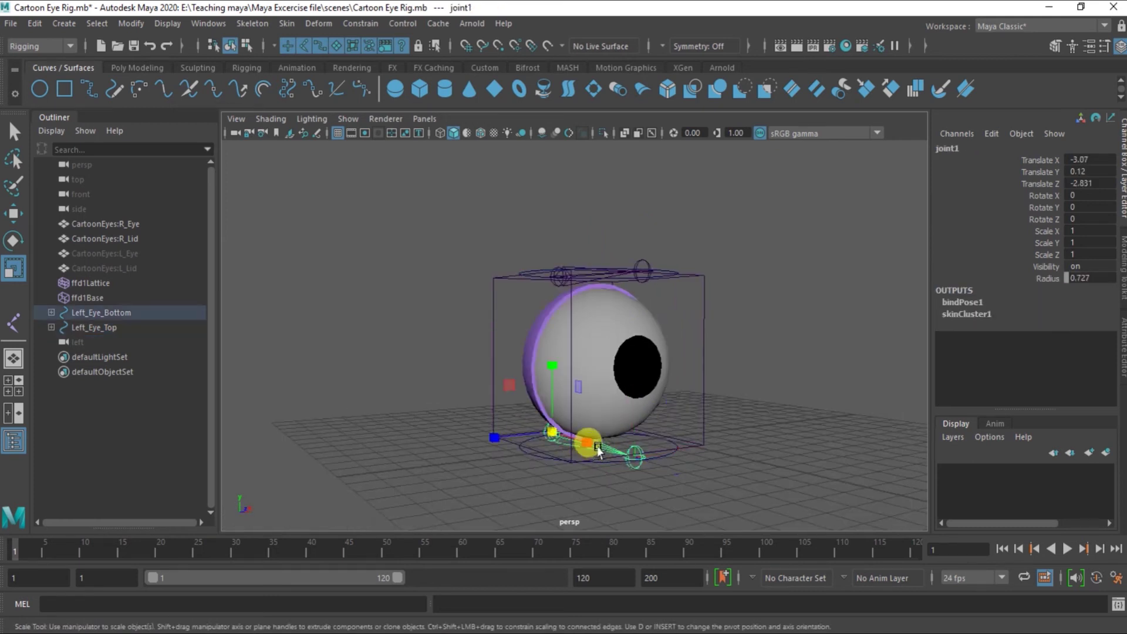
{"action": "left_click", "coordinate": [598, 271]}
{"action": "left_click_drag", "start_coordinate": [598, 271], "coordinate": [685, 304], "text": "alt"}
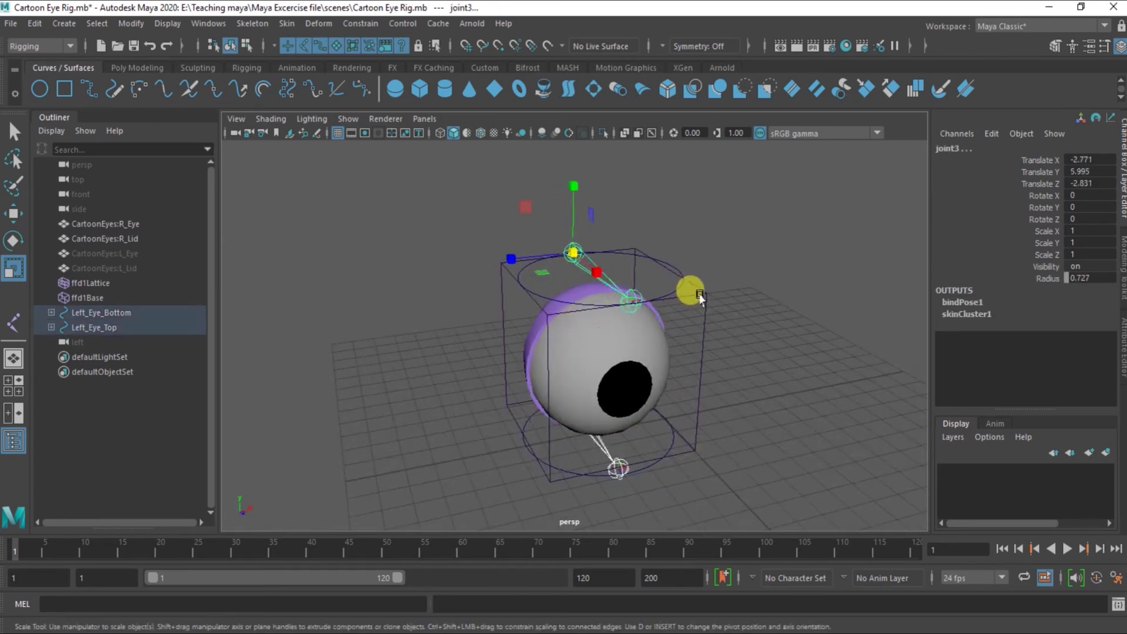
{"action": "left_click", "coordinate": [700, 295]}
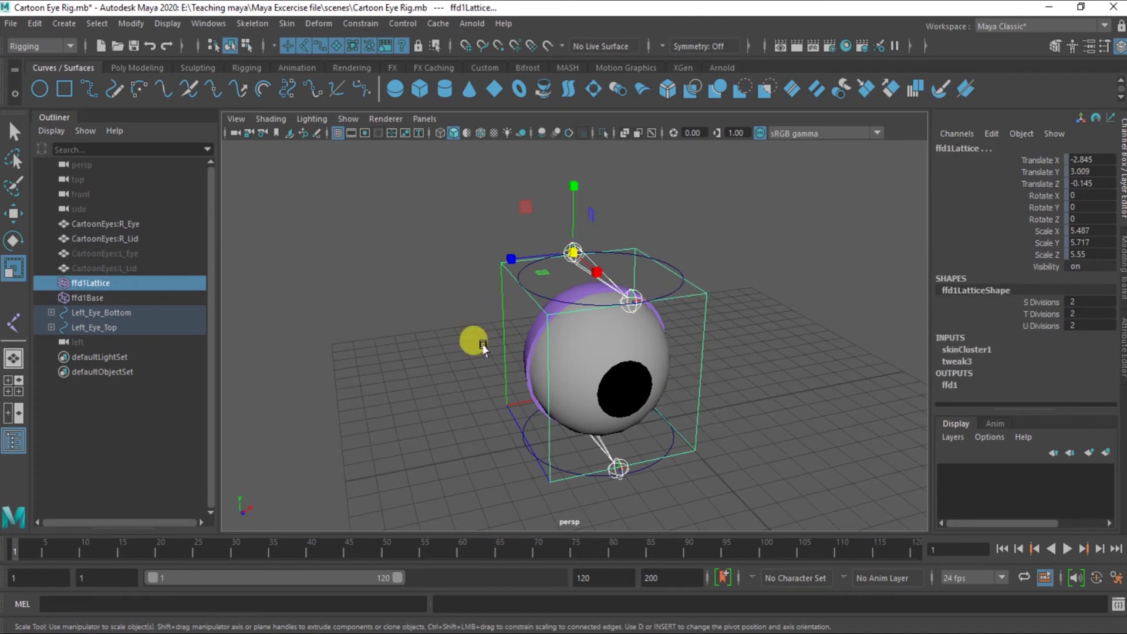
{"action": "key", "text": "ctrl+h"}
Parent Left_Eye_Top under Left_Eye_Bottom in the Outliner
{"action": "left_click_drag", "start_coordinate": [483, 346], "coordinate": [557, 355], "text": "alt"}
{"action": "key", "text": "w"}
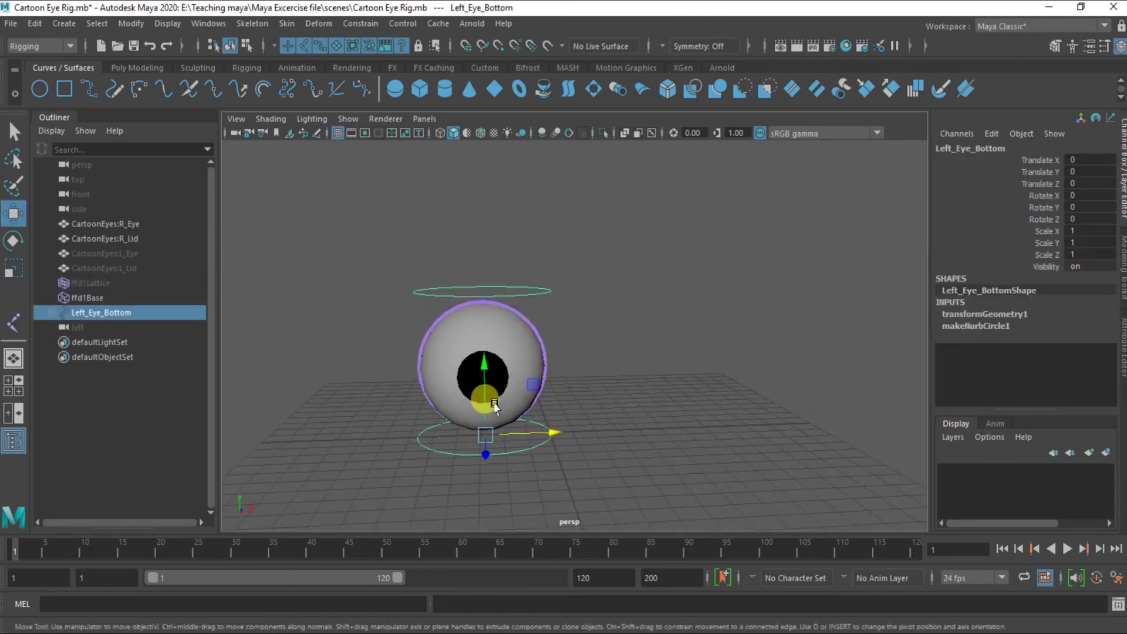
{"action": "left_click", "coordinate": [163, 314], "text": "ctrl"}
{"action": "key", "text": "ctrl+z"}
{"action": "key", "text": "ctrl+z"}
{"action": "left_click", "coordinate": [377, 354]}
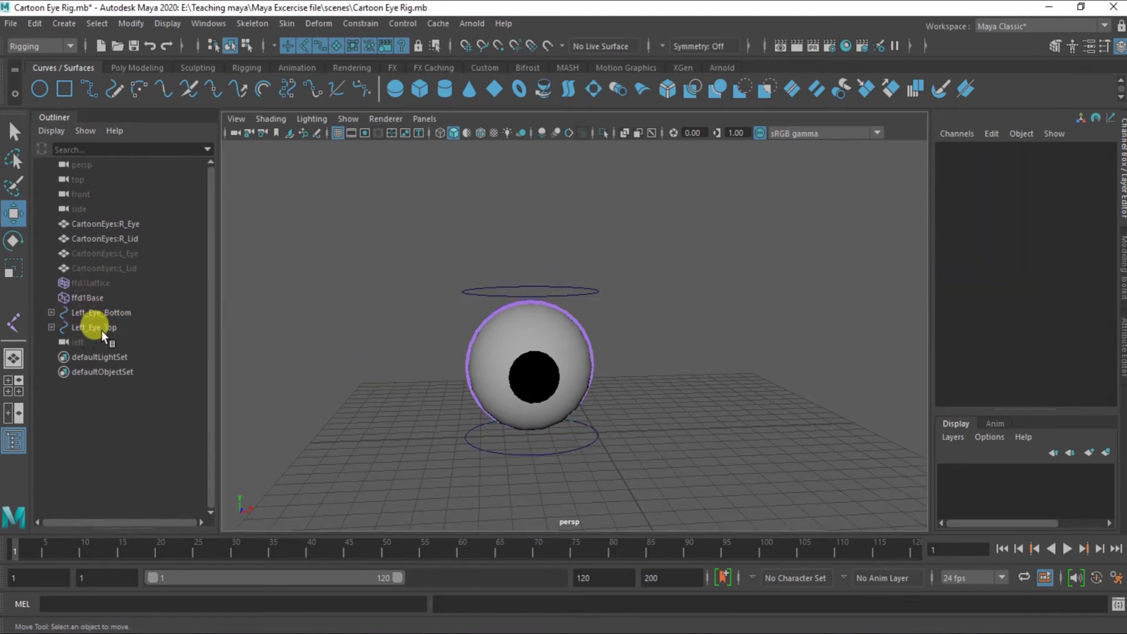
{"action": "left_click", "coordinate": [101, 330]}
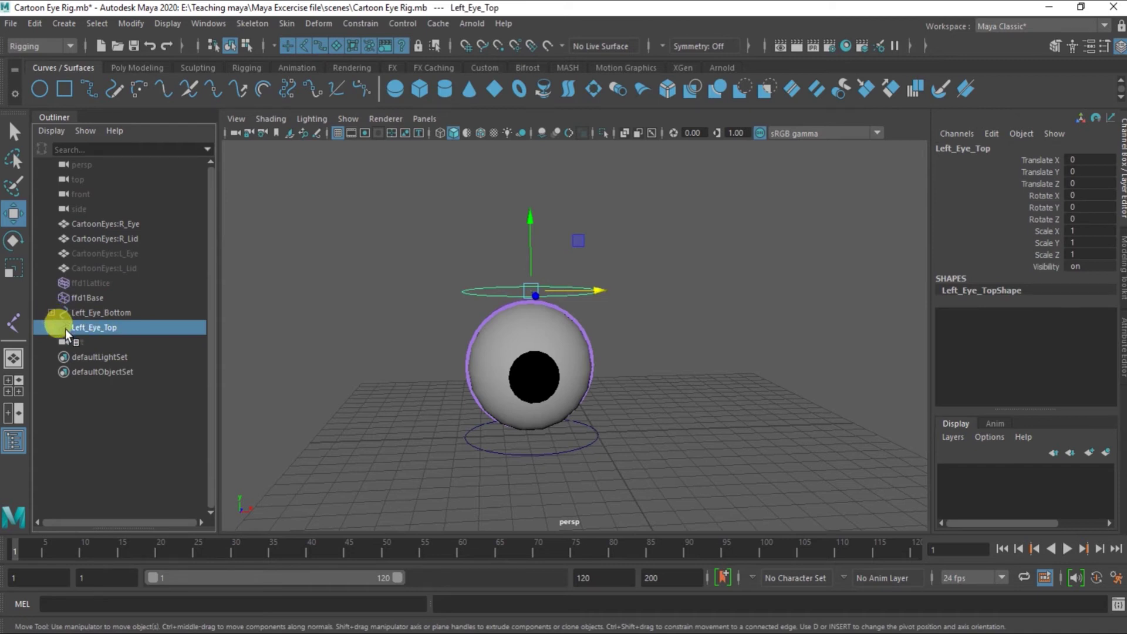
{"action": "left_click_drag", "start_coordinate": [66, 329], "coordinate": [80, 312]}
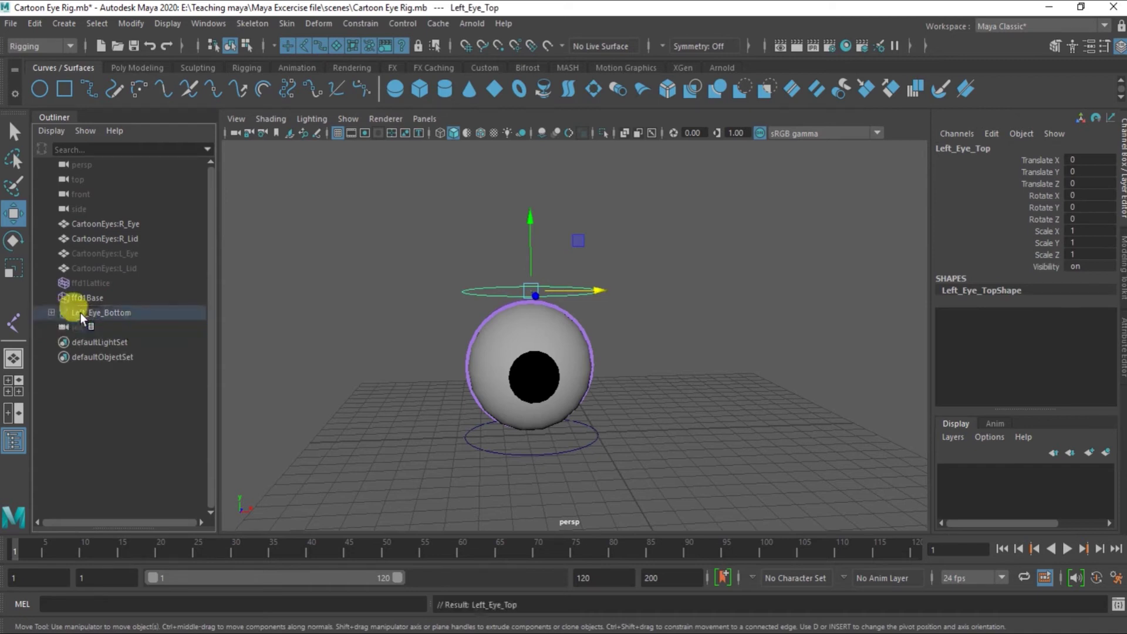
{"action": "left_click", "coordinate": [104, 313]}
{"action": "mouse_move", "coordinate": [599, 423]}
{"action": "left_mouse_down"}
{"action": "mouse_move", "coordinate": [740, 413]}
{"action": "mouse_move", "coordinate": [683, 472]}
{"action": "left_mouse_up"}
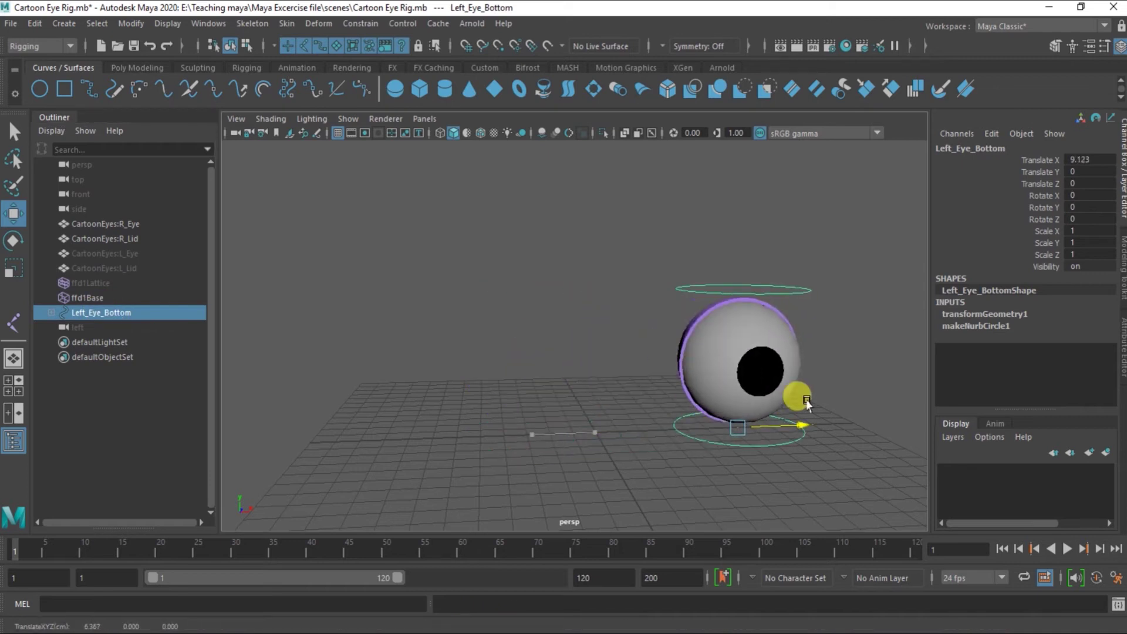
{"action": "key", "text": "ctrl+z"}
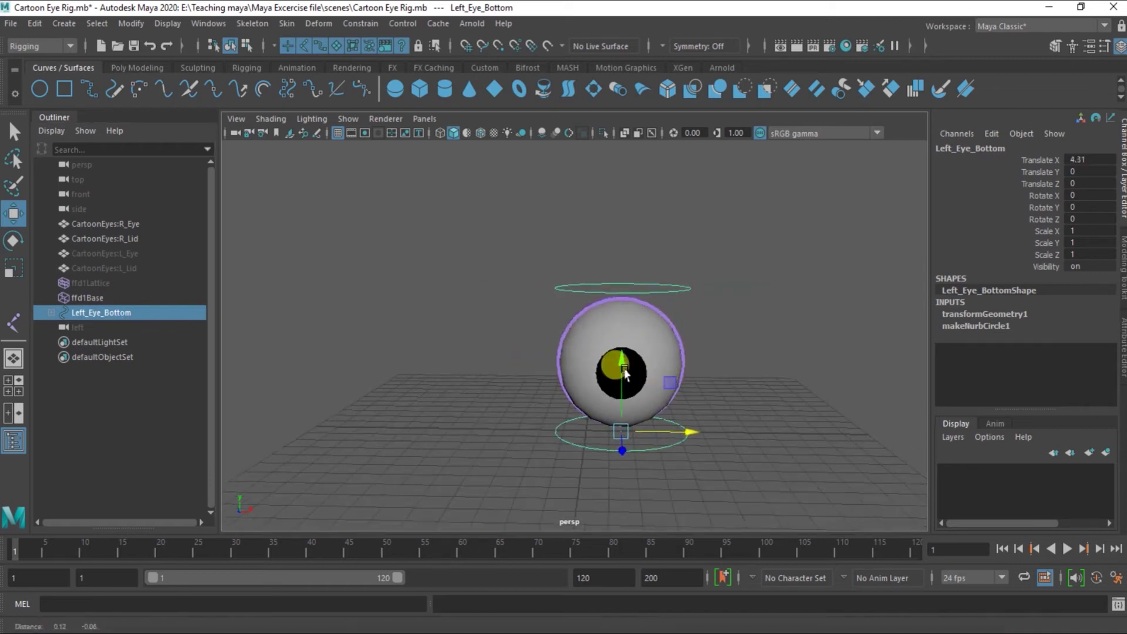
{"action": "key", "text": "ctrl+z"}
{"action": "left_click", "coordinate": [605, 326]}
{"action": "scroll", "coordinate": [599, 323], "scroll_direction": "up", "scroll_amount": 2}
{"action": "mouse_move", "coordinate": [594, 320]}
{"action": "left_mouse_down", "text": "alt"}
{"action": "mouse_move", "coordinate": [553, 395]}
{"action": "mouse_move", "coordinate": [594, 390]}
{"action": "left_mouse_up", "text": "alt"}
{"action": "scroll", "coordinate": [382, 338], "scroll_direction": "up", "scroll_amount": 2}
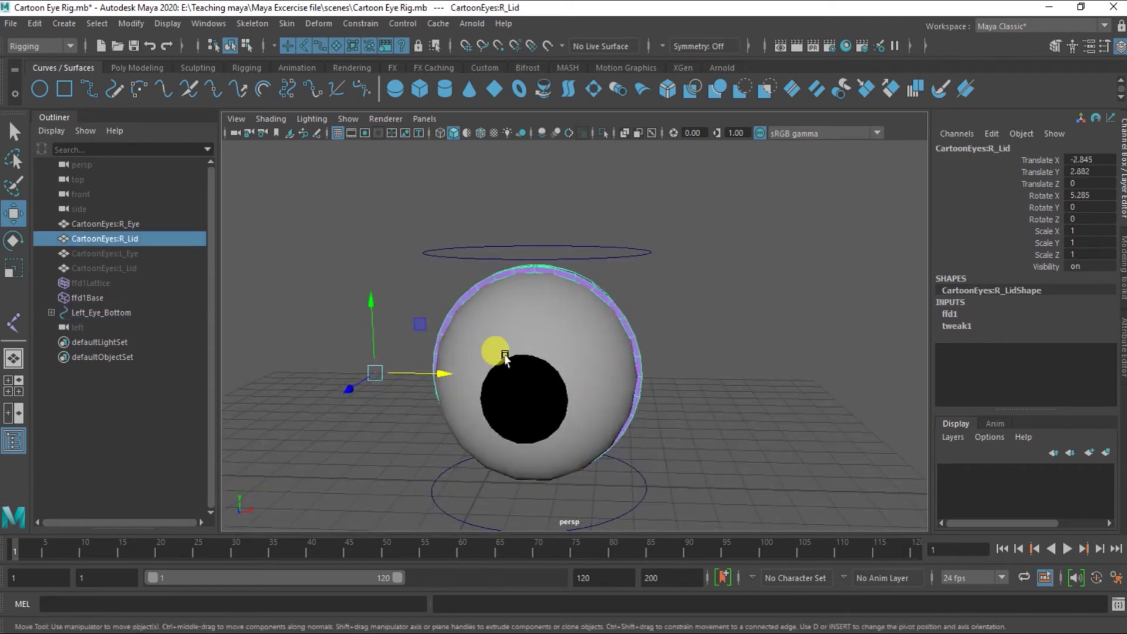
{"action": "key", "text": "e"}
{"action": "mouse_move", "coordinate": [350, 333]}
{"action": "left_mouse_down"}
{"action": "mouse_move", "coordinate": [334, 355]}
{"action": "mouse_move", "coordinate": [330, 415]}
{"action": "mouse_move", "coordinate": [327, 323]}
{"action": "mouse_move", "coordinate": [338, 415]}
{"action": "left_mouse_up"}
{"action": "scroll", "coordinate": [352, 393], "scroll_direction": "down", "scroll_amount": 2}
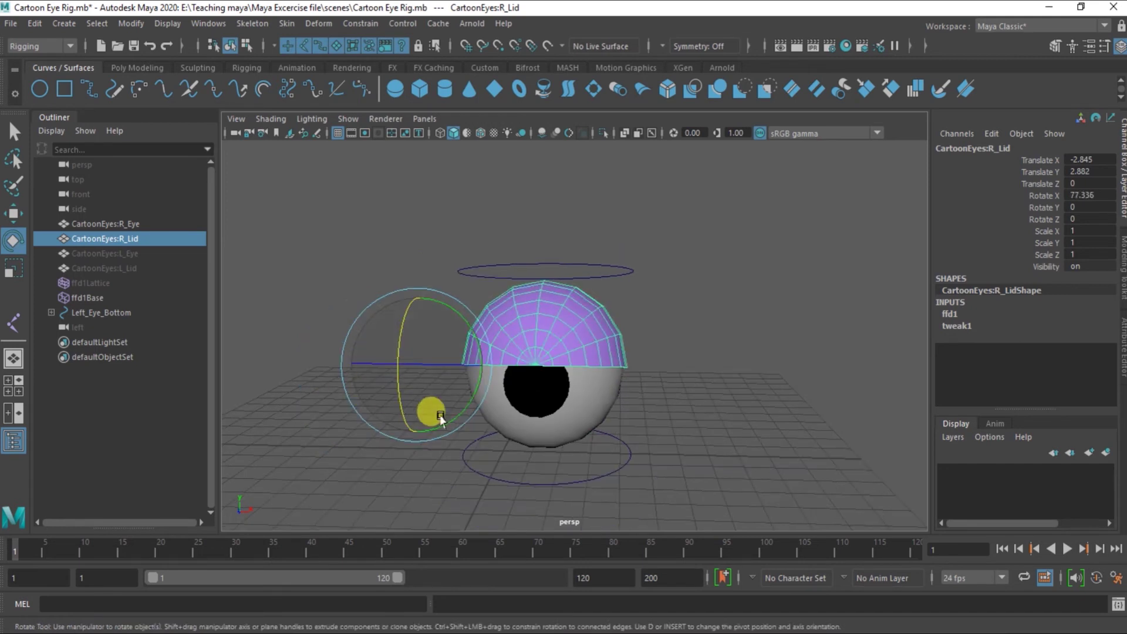
{"action": "scroll", "coordinate": [428, 405], "scroll_direction": "down", "scroll_amount": 2}
{"action": "key", "text": "ctrl+z"}
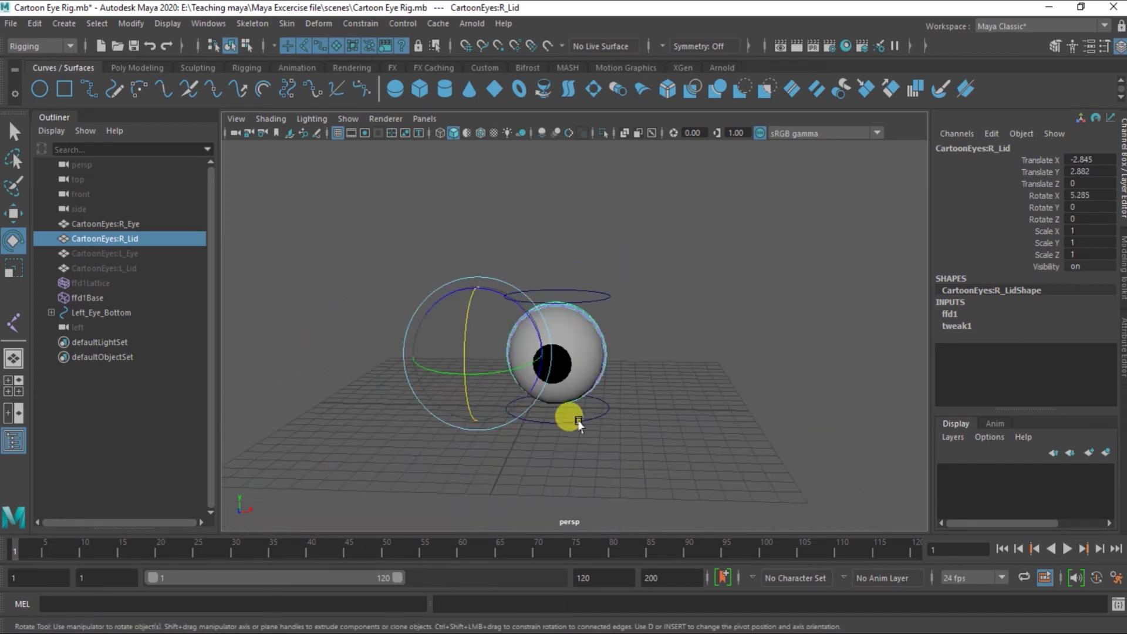
{"action": "left_click", "coordinate": [603, 413]}
{"action": "key", "text": "w"}
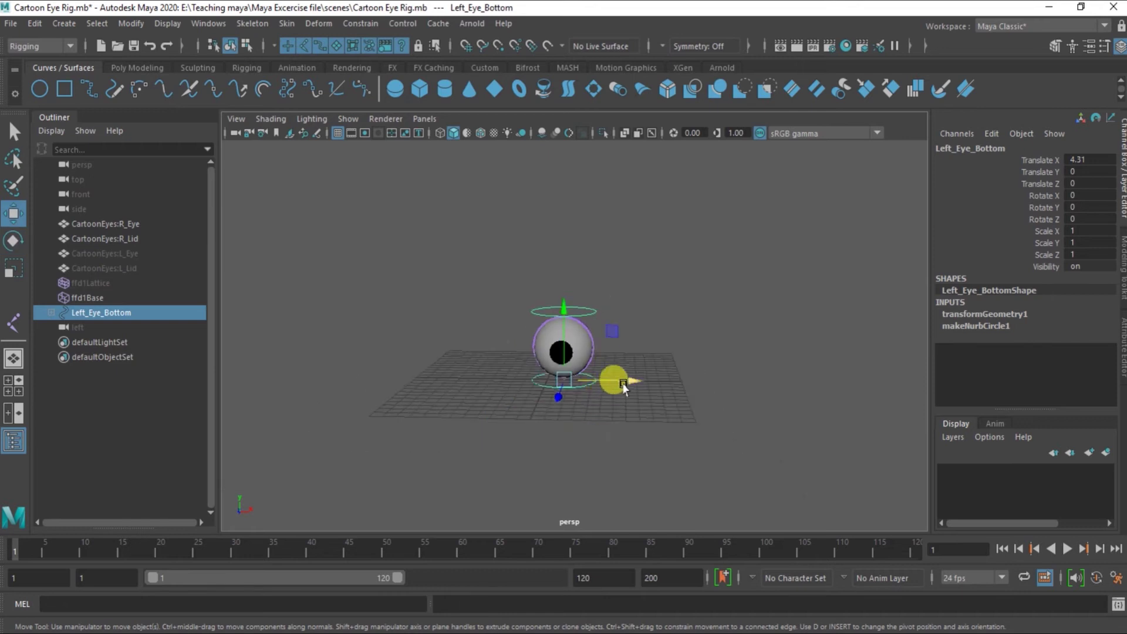
{"action": "left_click_drag", "start_coordinate": [615, 379], "coordinate": [913, 382]}
{"action": "left_click", "coordinate": [825, 348]}
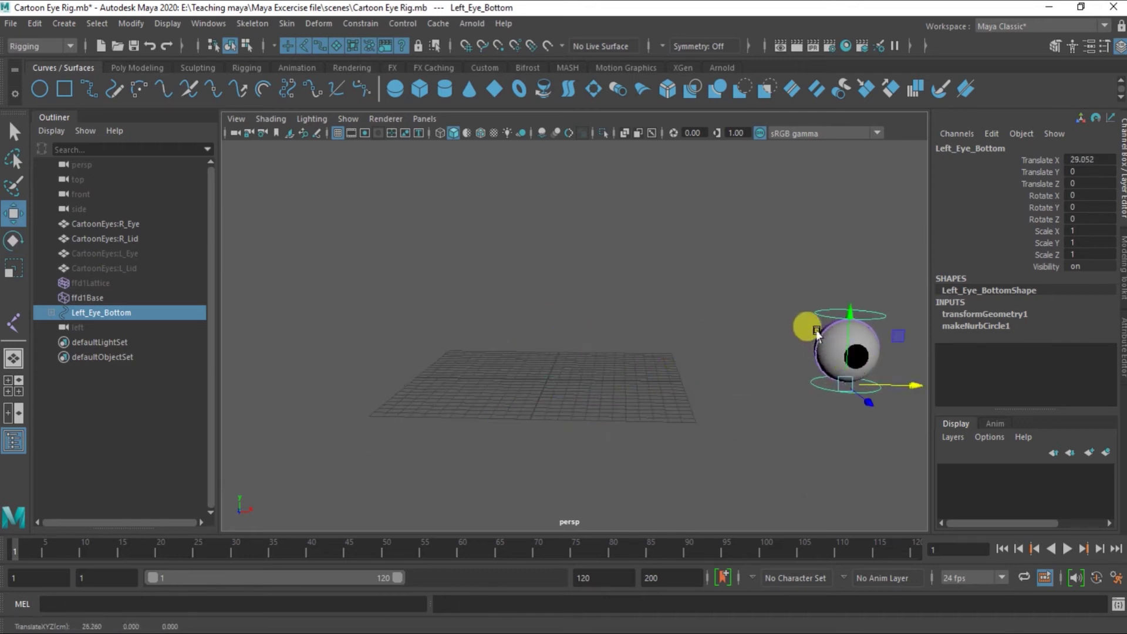
{"action": "left_click", "coordinate": [816, 333]}
{"action": "key", "text": "e"}
{"action": "left_click_drag", "start_coordinate": [504, 310], "coordinate": [486, 376]}
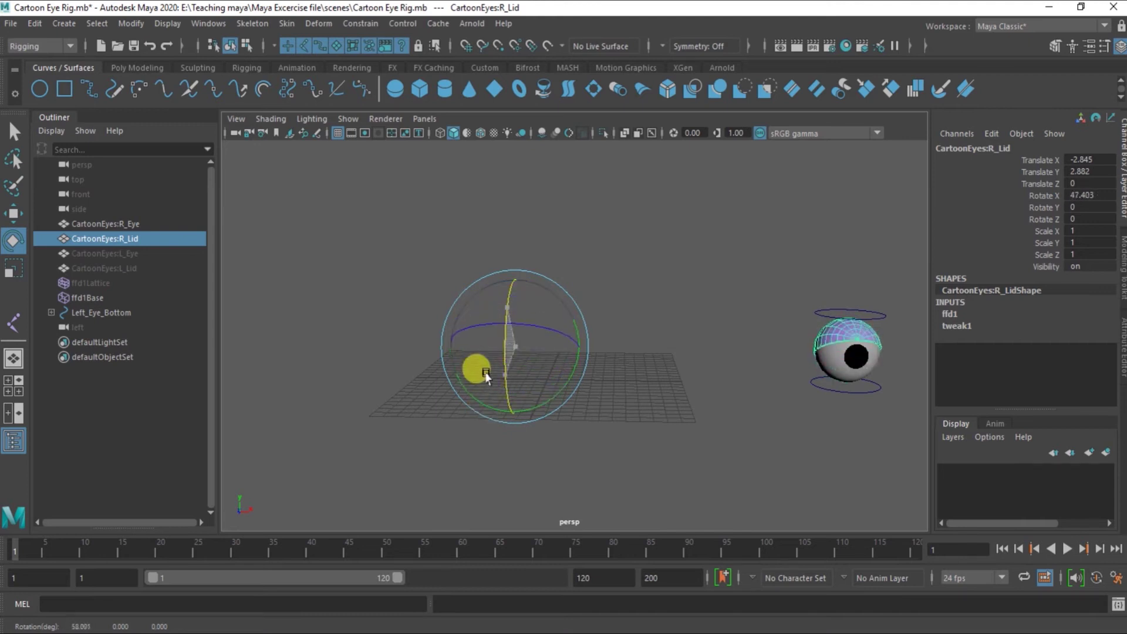
{"action": "key", "text": "ctrl+z"}
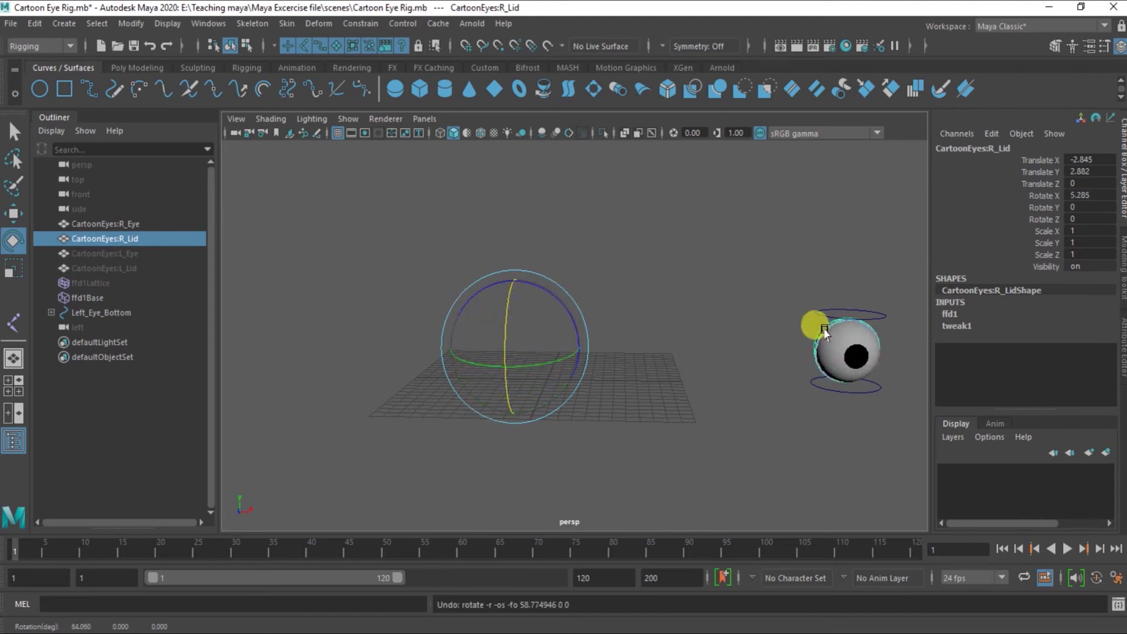
{"action": "key", "text": "ctrl+z"}
{"action": "key", "text": "ctrl+z"}
{"action": "key", "text": "ctrl+z"}
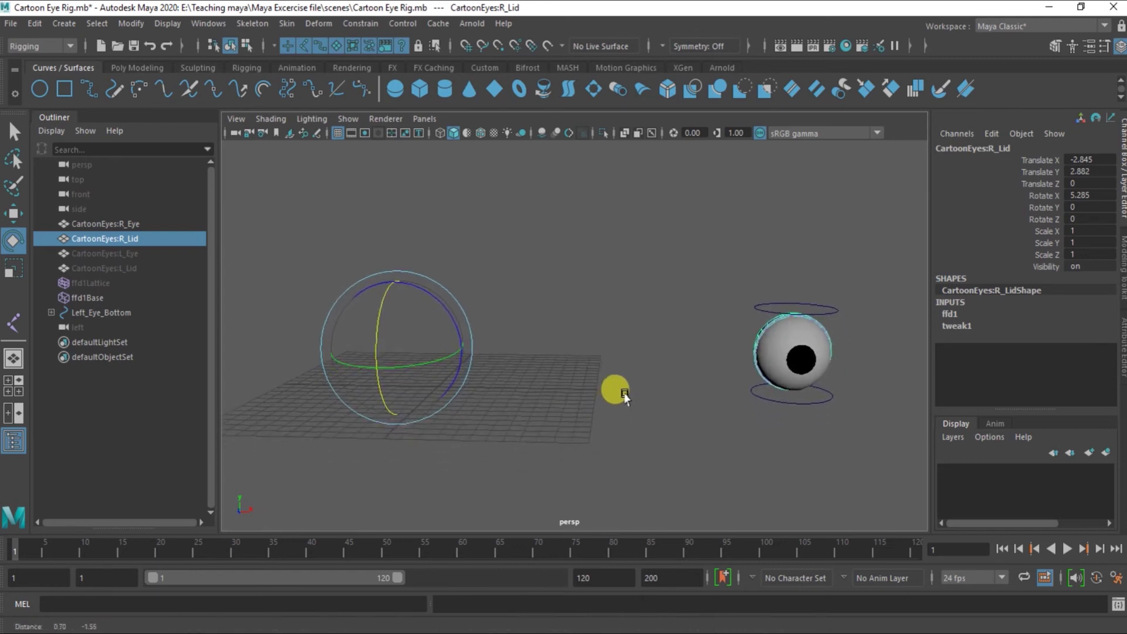
{"action": "key", "text": "ctrl+z"}
{"action": "key", "text": "ctrl+z"}
{"action": "key", "text": "ctrl+z"}
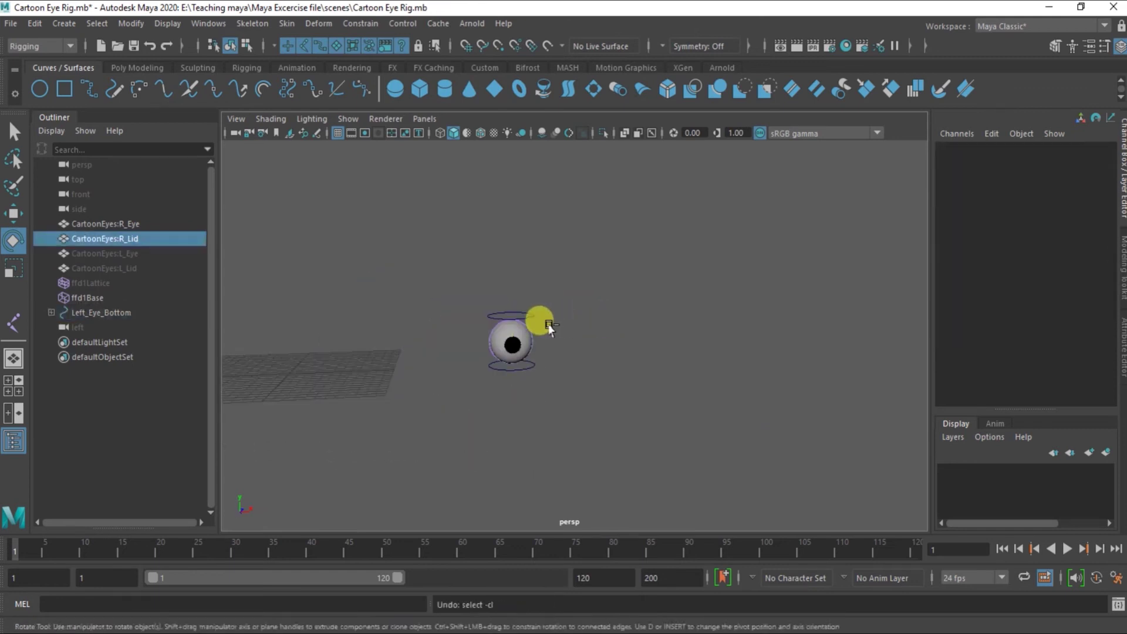
{"action": "key", "text": "ctrl+z"}
{"action": "key", "text": "ctrl+z"}
{"action": "key", "text": "ctrl+z"}
{"action": "left_click", "coordinate": [580, 428]}
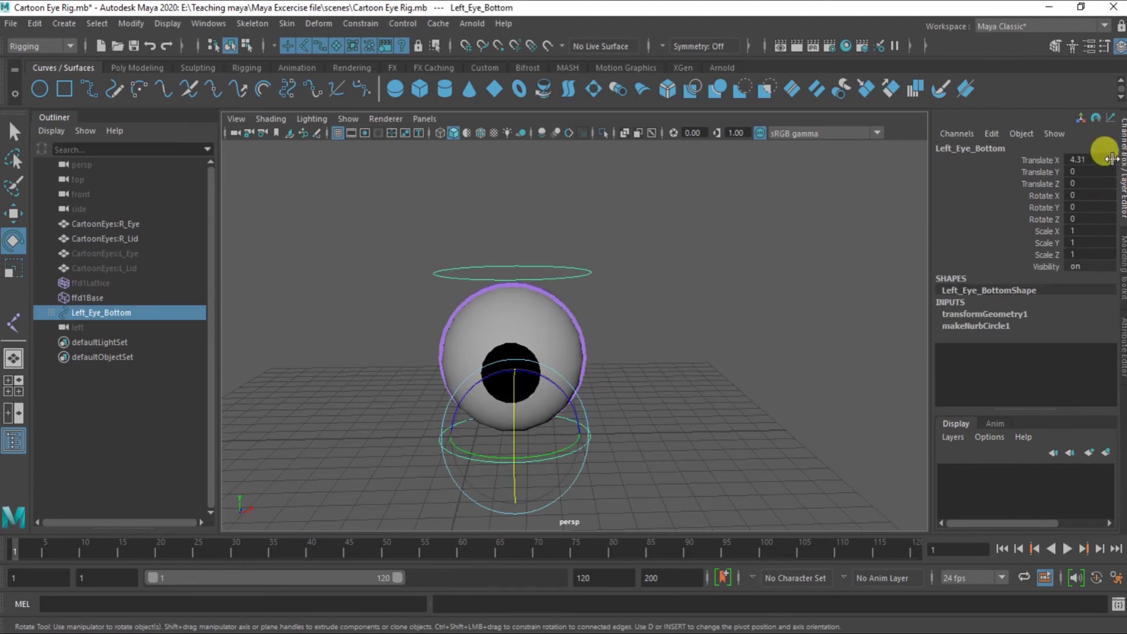
Add a keyable float attribute named Blinker with minimum 0 and maximum 100
{"action": "left_click", "coordinate": [991, 133]}
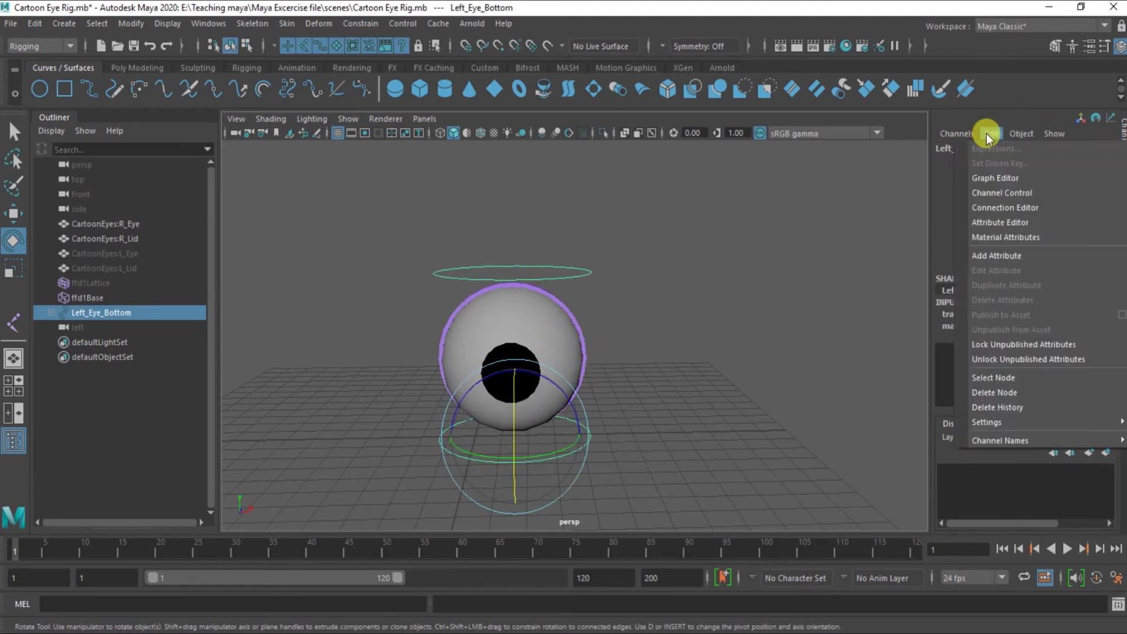
{"action": "left_click", "coordinate": [993, 255]}
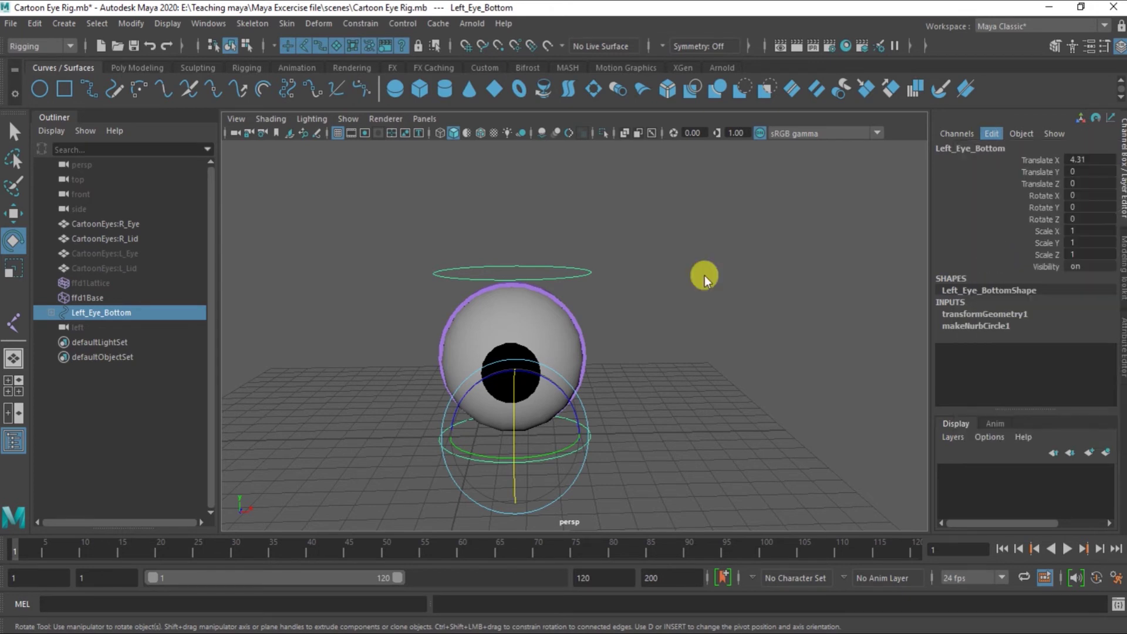
{"action": "left_click", "coordinate": [507, 271]}
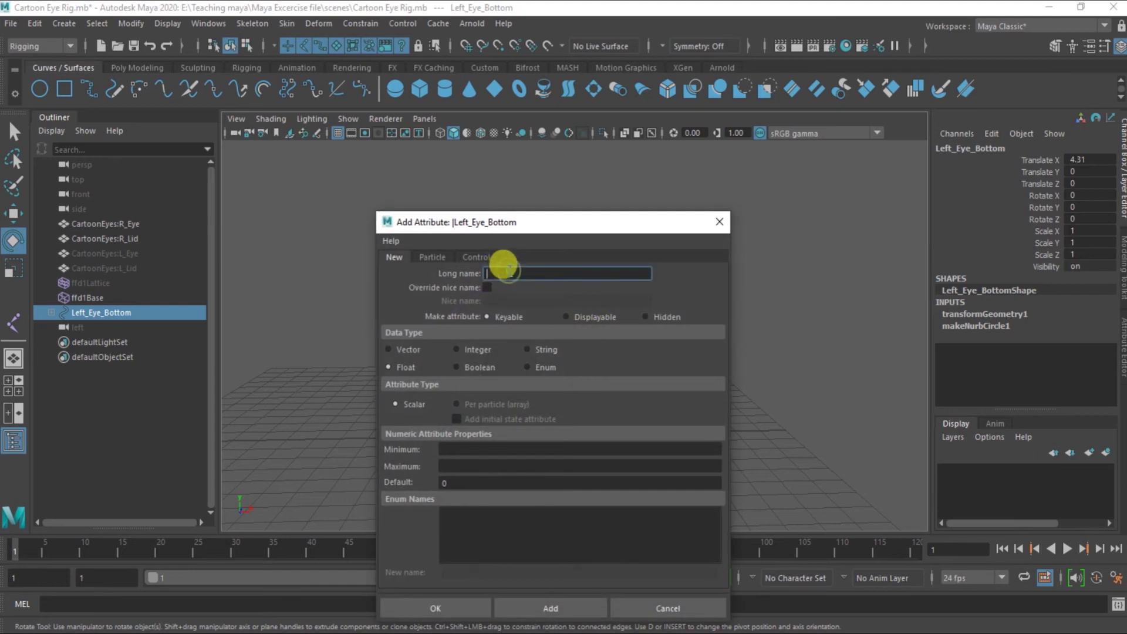
{"action": "type", "text": "Blinker"}
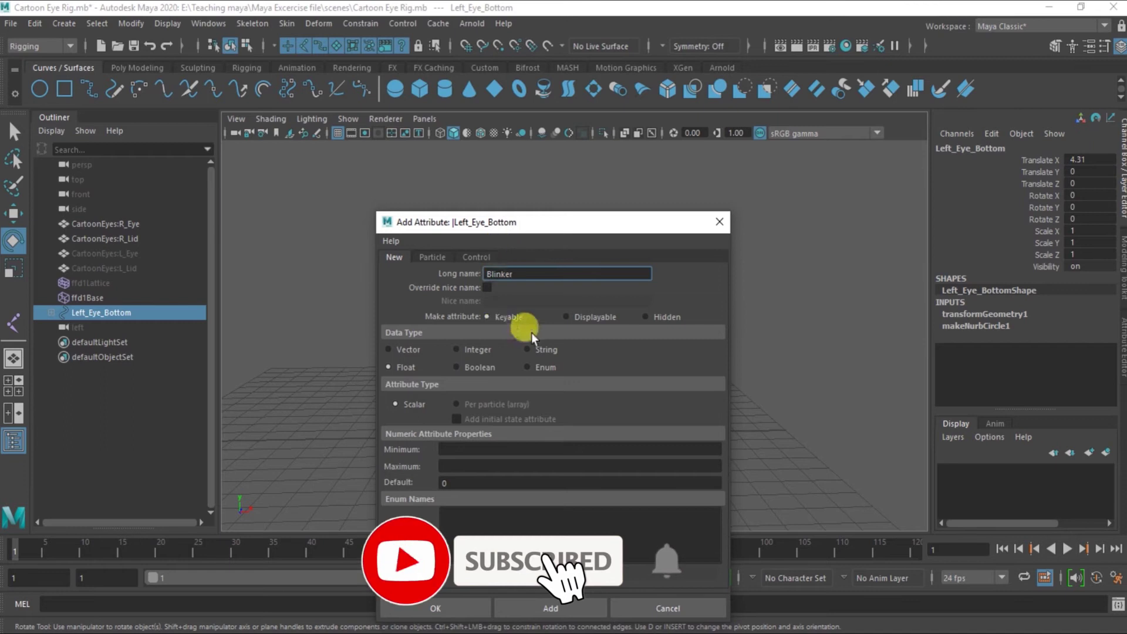
{"action": "left_click", "coordinate": [445, 448]}
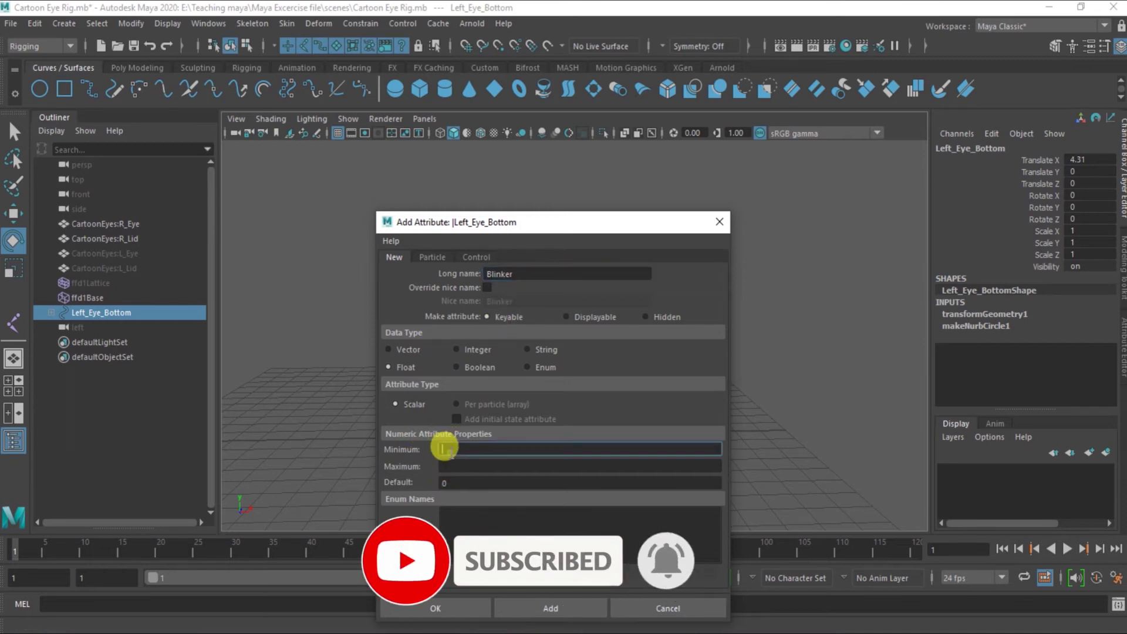
{"action": "type", "text": "0"}
{"action": "key", "text": "Tab"}
{"action": "type", "text": "100"}
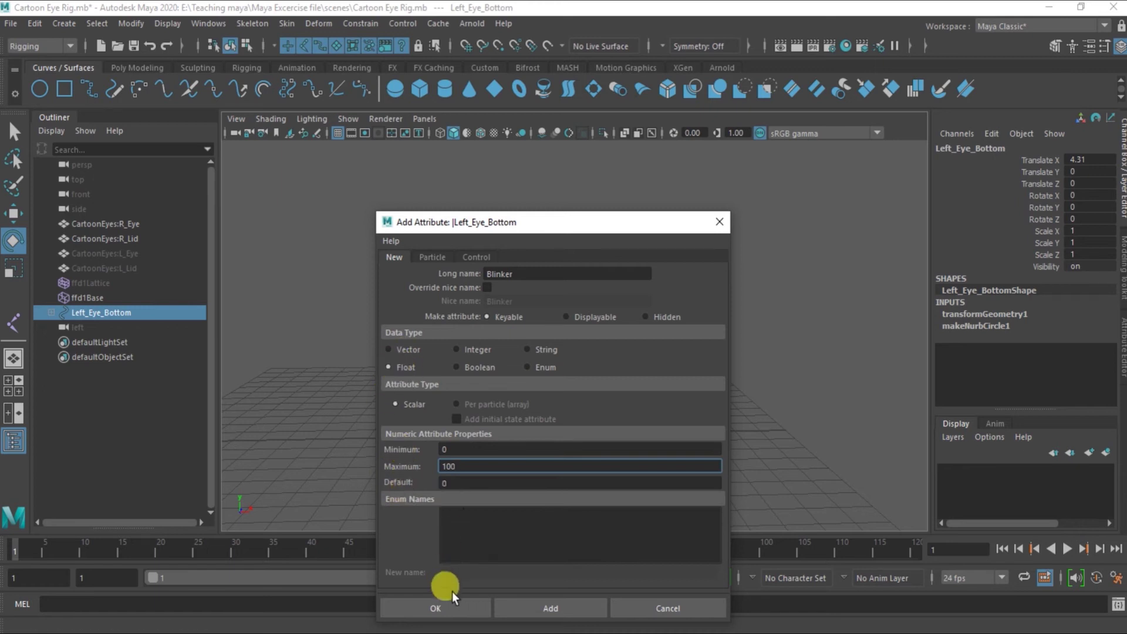
{"action": "left_click", "coordinate": [452, 610]}
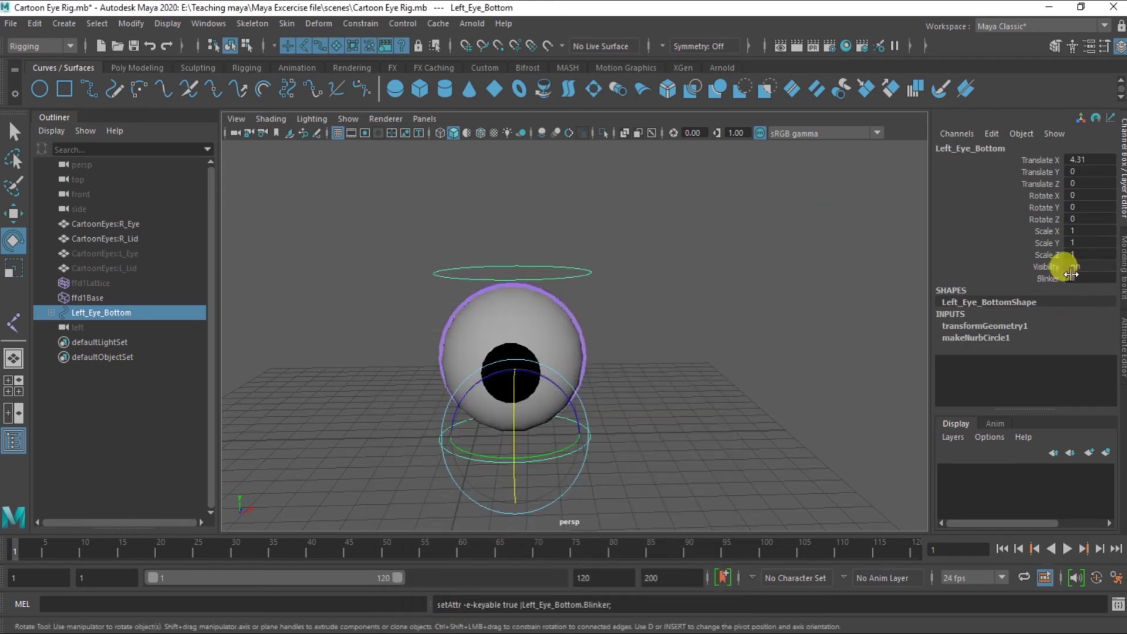
Select the new Blinker channel and reselect the Left_Eye_Bottom control
{"action": "left_click", "coordinate": [1048, 277]}
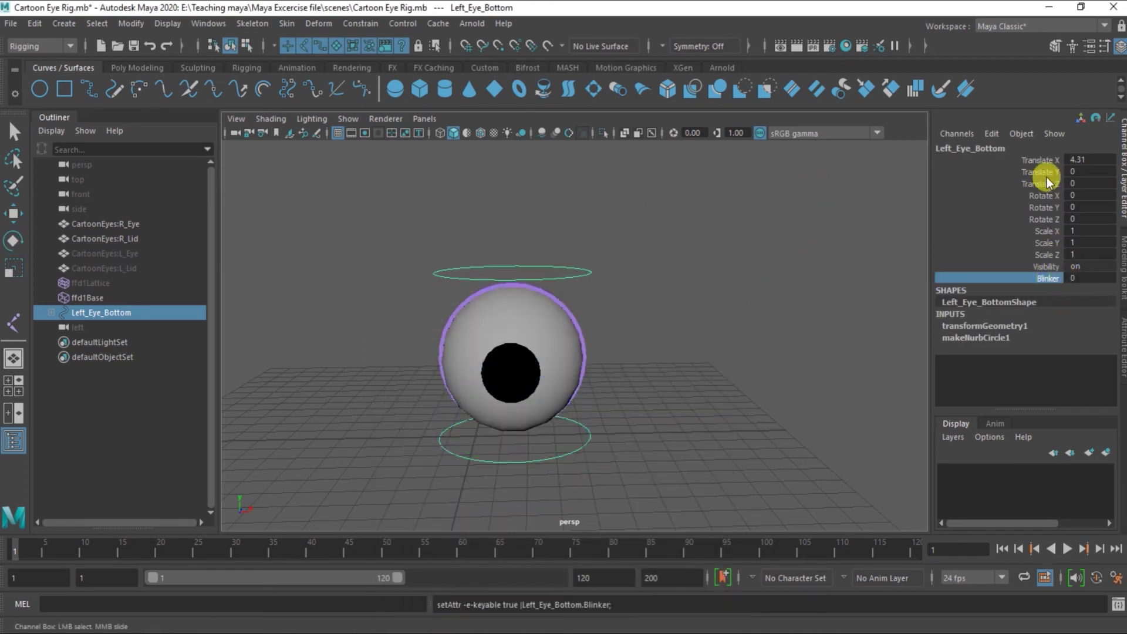
{"action": "left_click", "coordinate": [527, 463]}
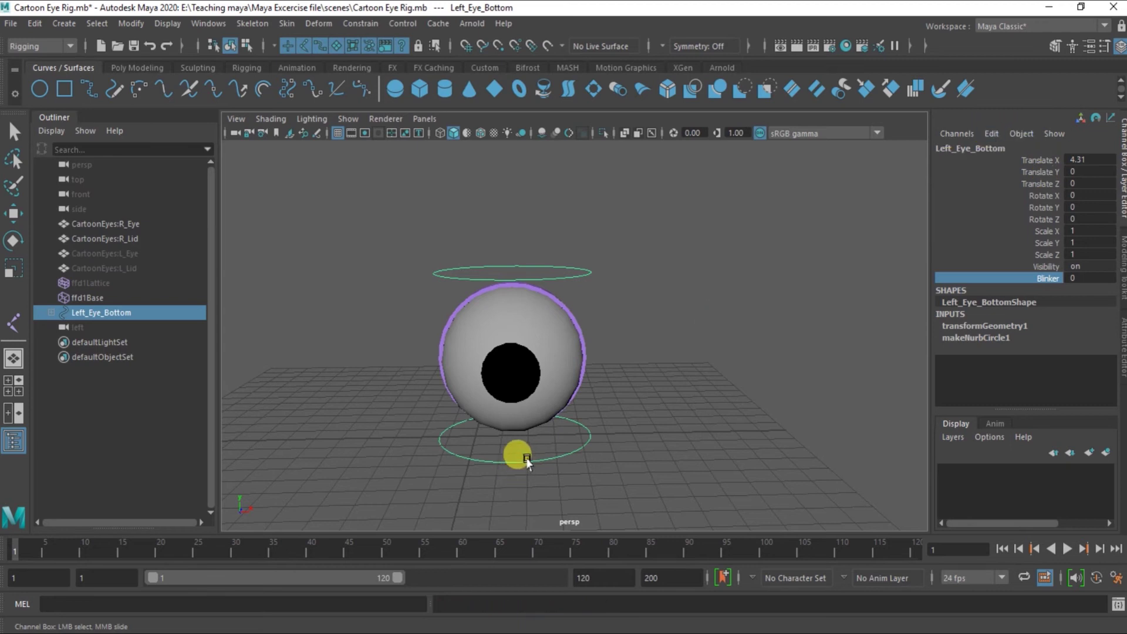
{"action": "left_click", "coordinate": [993, 135]}
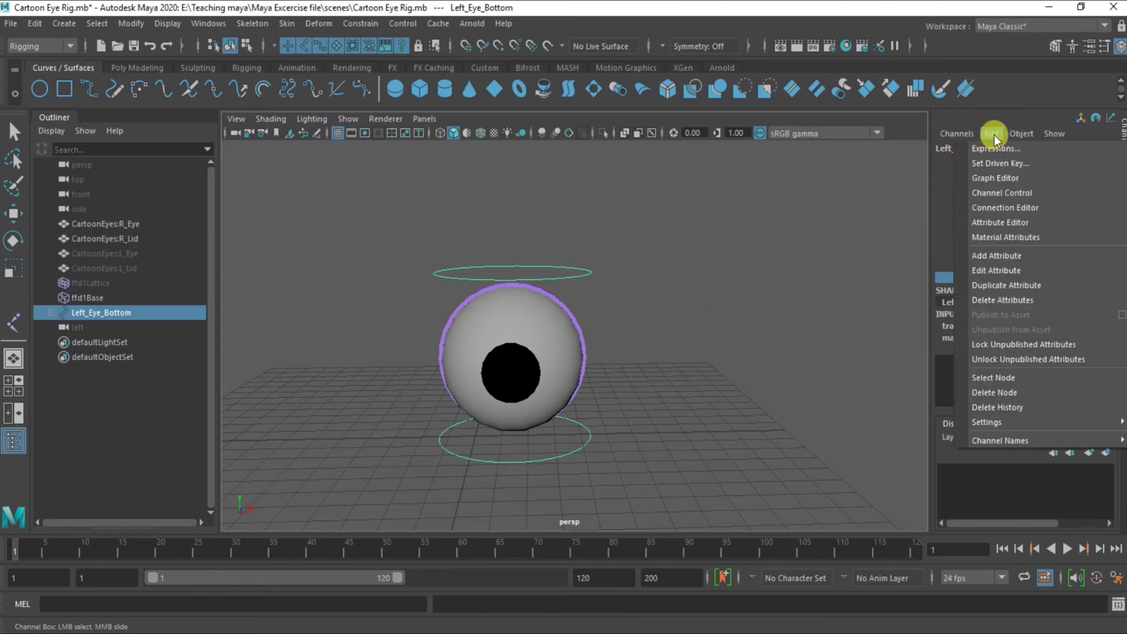
Add a Tilter attribute from -100 to 100, default 0, then tilt R_Lid on X
{"action": "left_click", "coordinate": [994, 259]}
{"action": "left_click", "coordinate": [525, 271]}
{"action": "type", "text": "Tilter"}
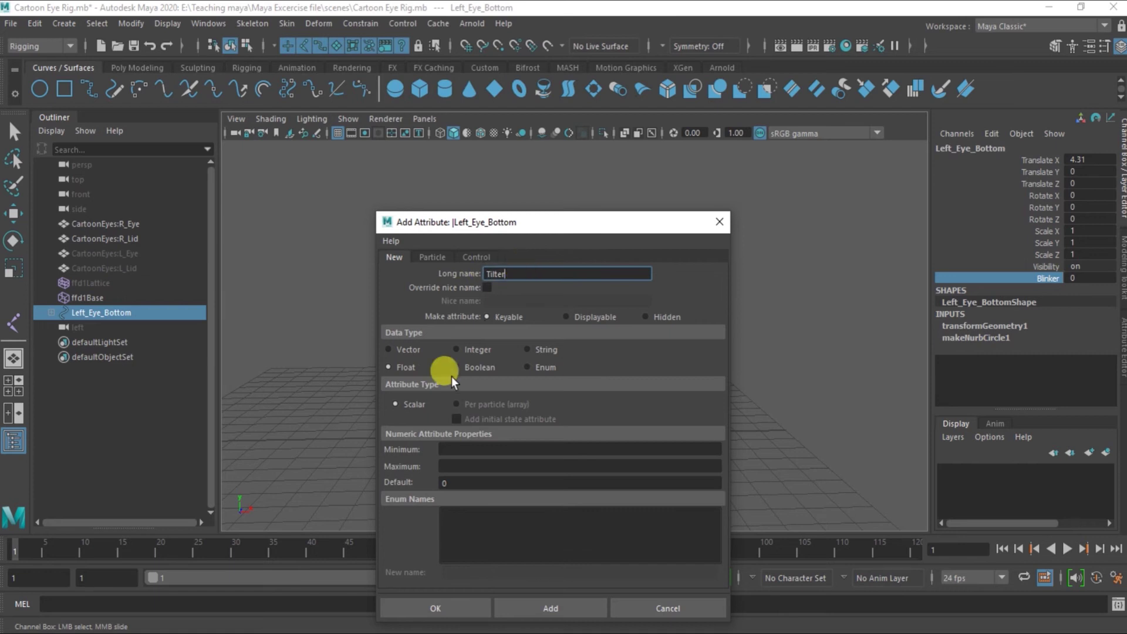
{"action": "left_click", "coordinate": [458, 448]}
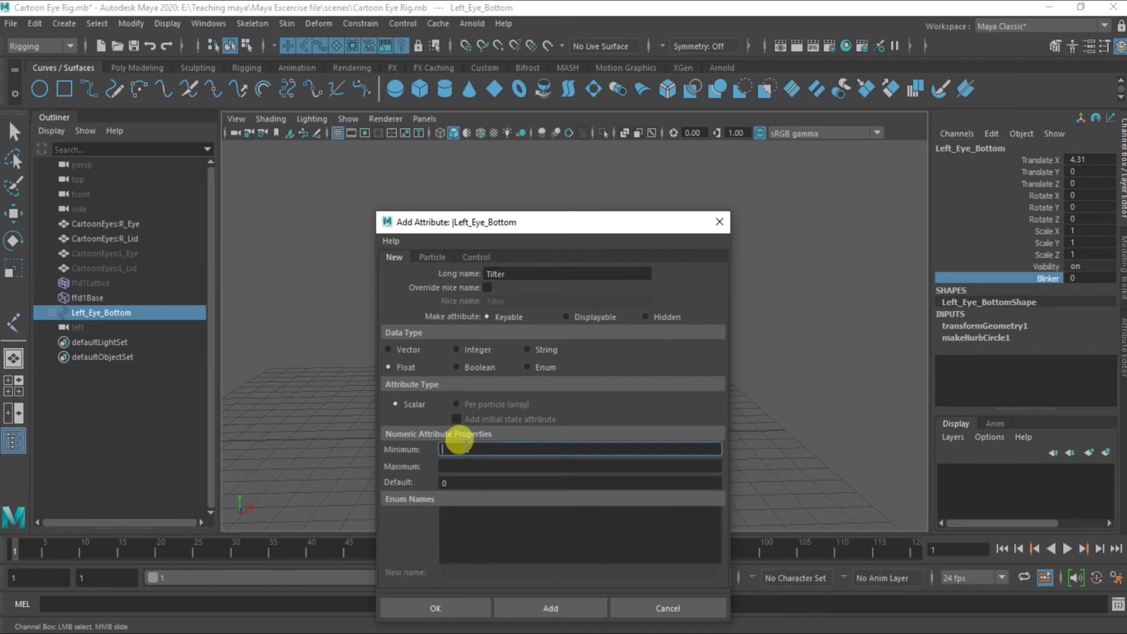
{"action": "type", "text": "-100"}
{"action": "key", "text": "Tab"}
{"action": "type", "text": "100"}
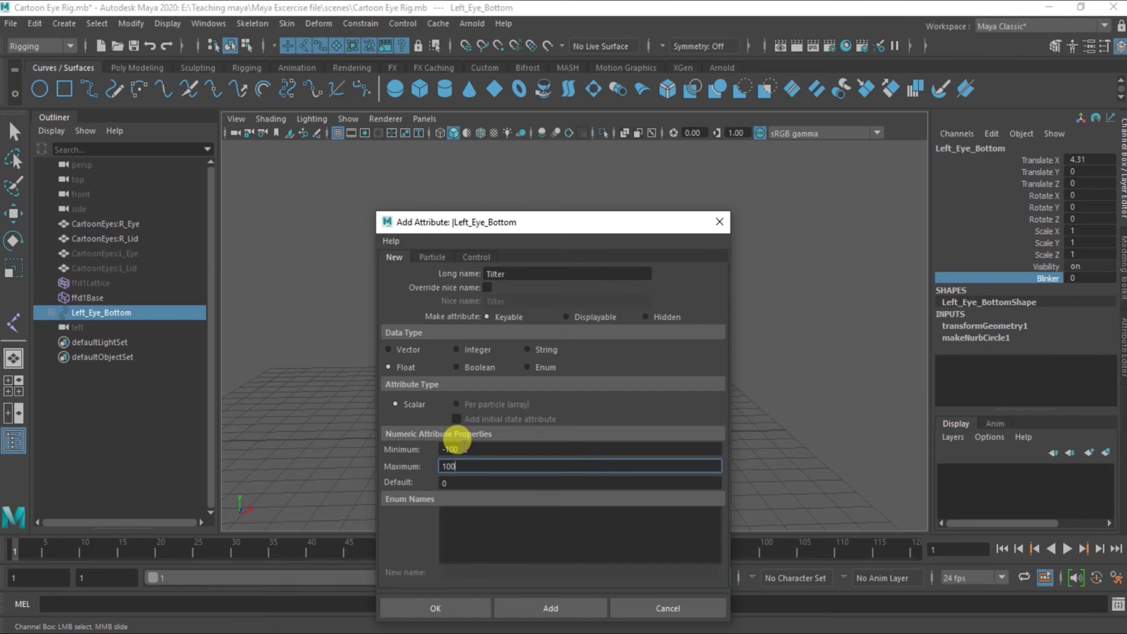
{"action": "key", "text": "Tab"}
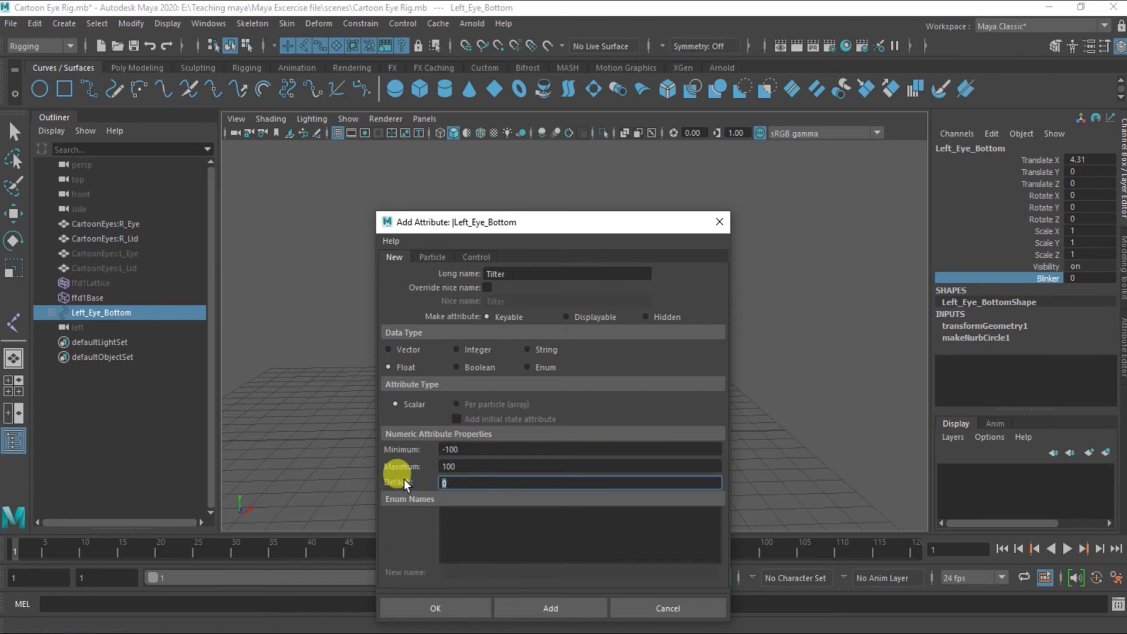
{"action": "left_click", "coordinate": [443, 612]}
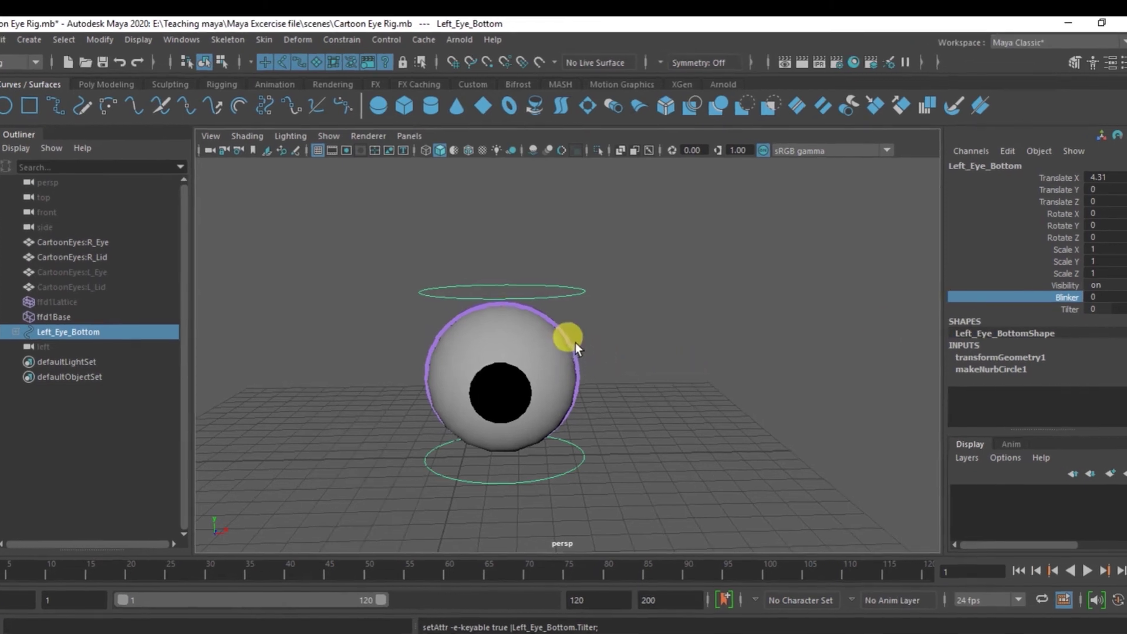
{"action": "left_click", "coordinate": [573, 341]}
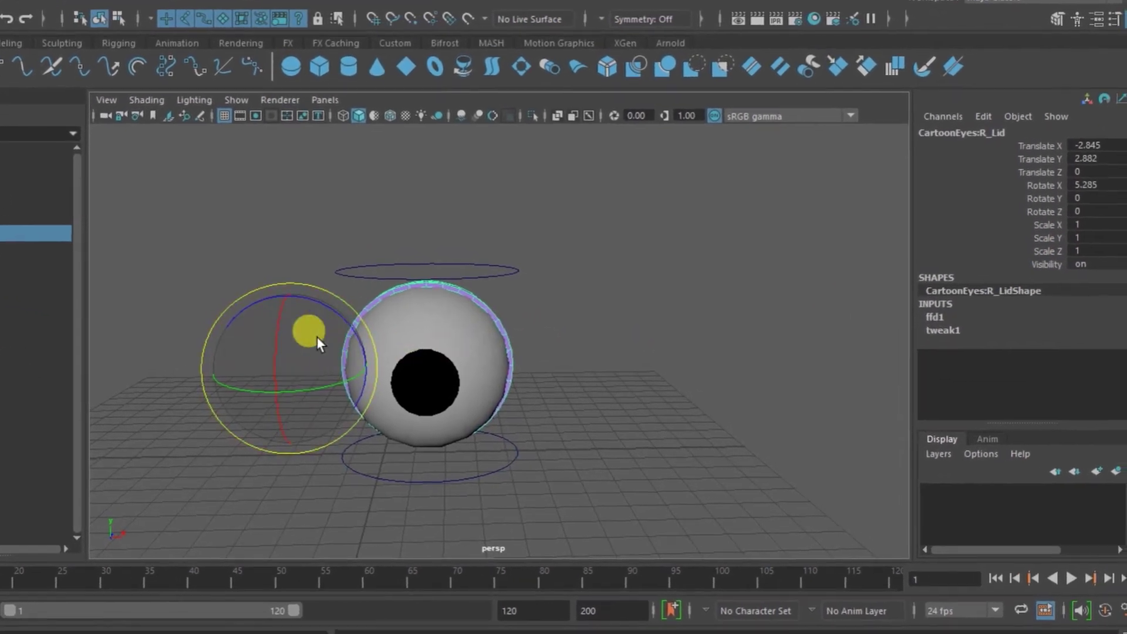
{"action": "left_click_drag", "start_coordinate": [281, 332], "coordinate": [268, 351]}
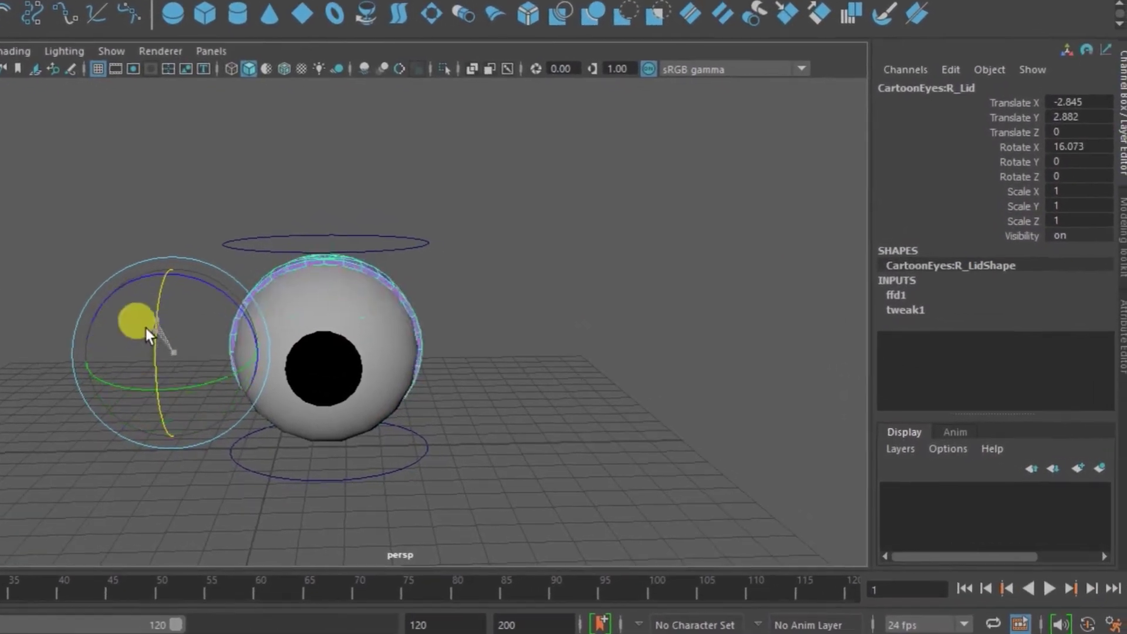
Trial-rotate R_Lid on X and Z over the eyeball, then reselect the lid
{"action": "left_click_drag", "start_coordinate": [145, 331], "coordinate": [146, 445]}
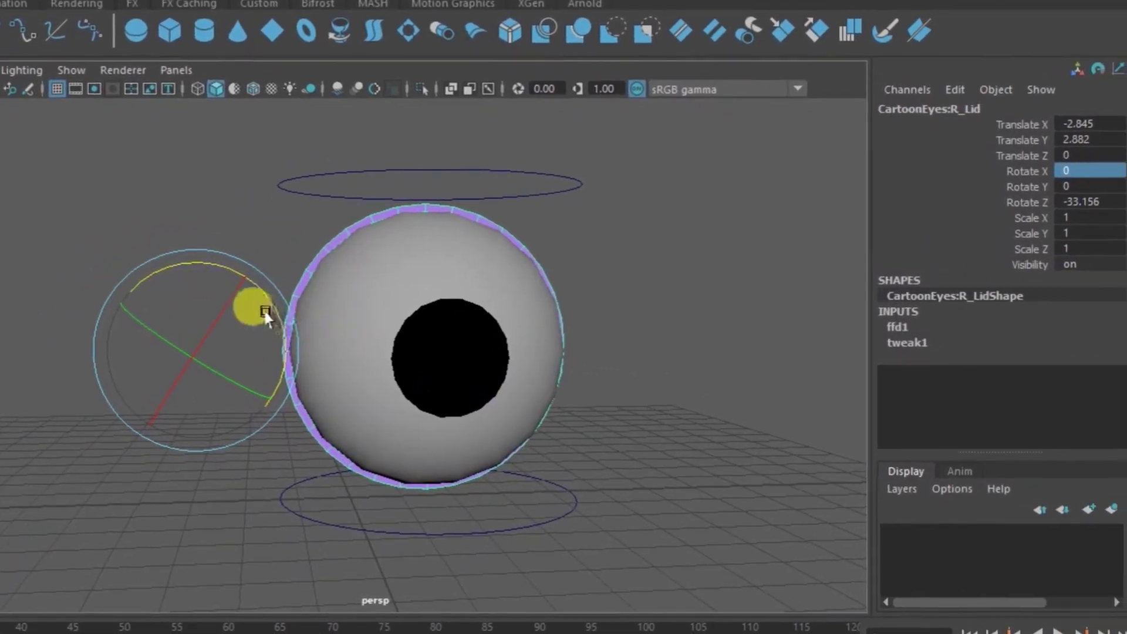
{"action": "mouse_move", "coordinate": [265, 312]}
{"action": "left_mouse_down"}
{"action": "mouse_move", "coordinate": [284, 351]}
{"action": "mouse_move", "coordinate": [277, 294]}
{"action": "mouse_move", "coordinate": [410, 360]}
{"action": "mouse_move", "coordinate": [372, 282]}
{"action": "mouse_move", "coordinate": [548, 350]}
{"action": "left_mouse_up"}
{"action": "key", "text": "q"}
{"action": "left_click", "coordinate": [516, 305]}
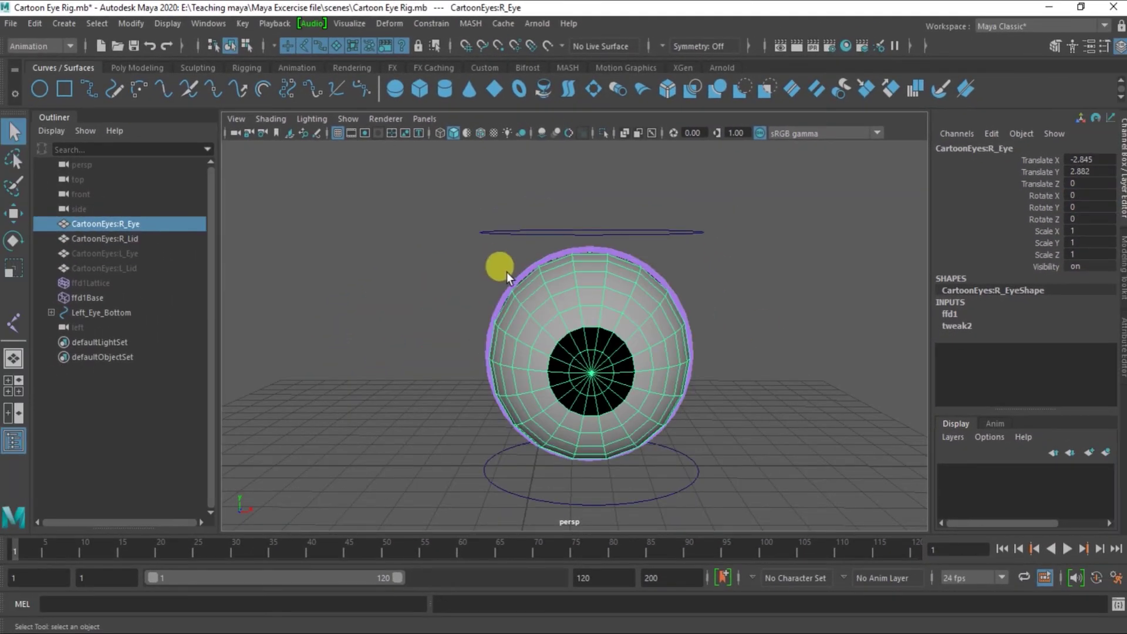
{"action": "left_click", "coordinate": [506, 272]}
{"action": "left_click_drag", "start_coordinate": [506, 272], "coordinate": [642, 336], "text": "alt"}
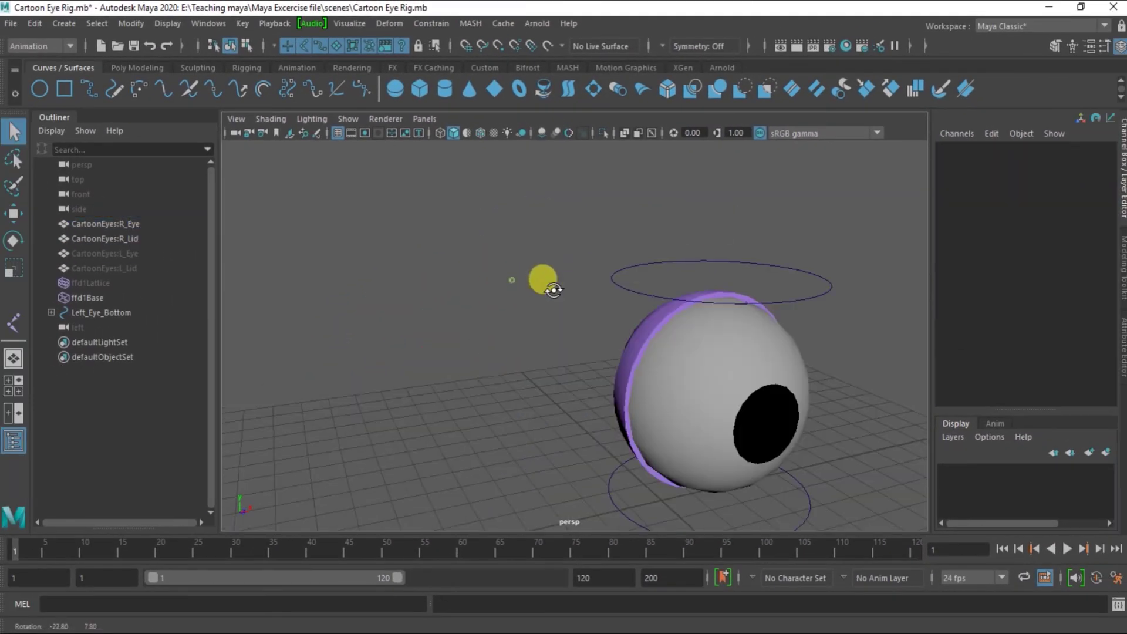
{"action": "left_click", "coordinate": [642, 337]}
{"action": "left_click_drag", "start_coordinate": [566, 307], "coordinate": [586, 302], "text": "alt"}
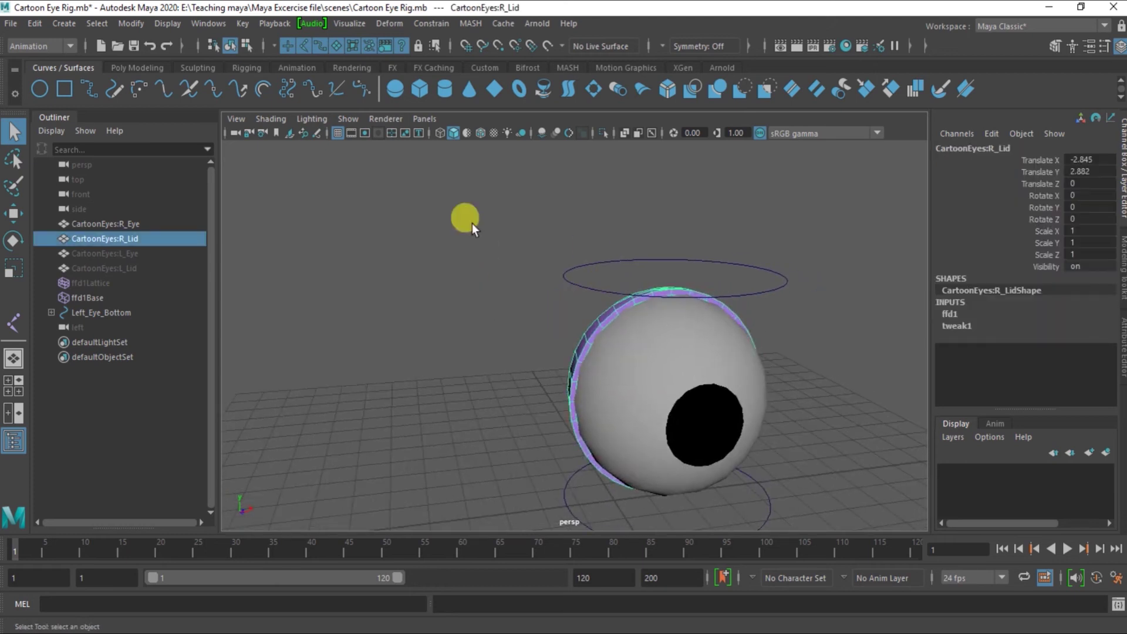
{"action": "left_click", "coordinate": [243, 24]}
{"action": "mouse_move", "coordinate": [283, 150]}
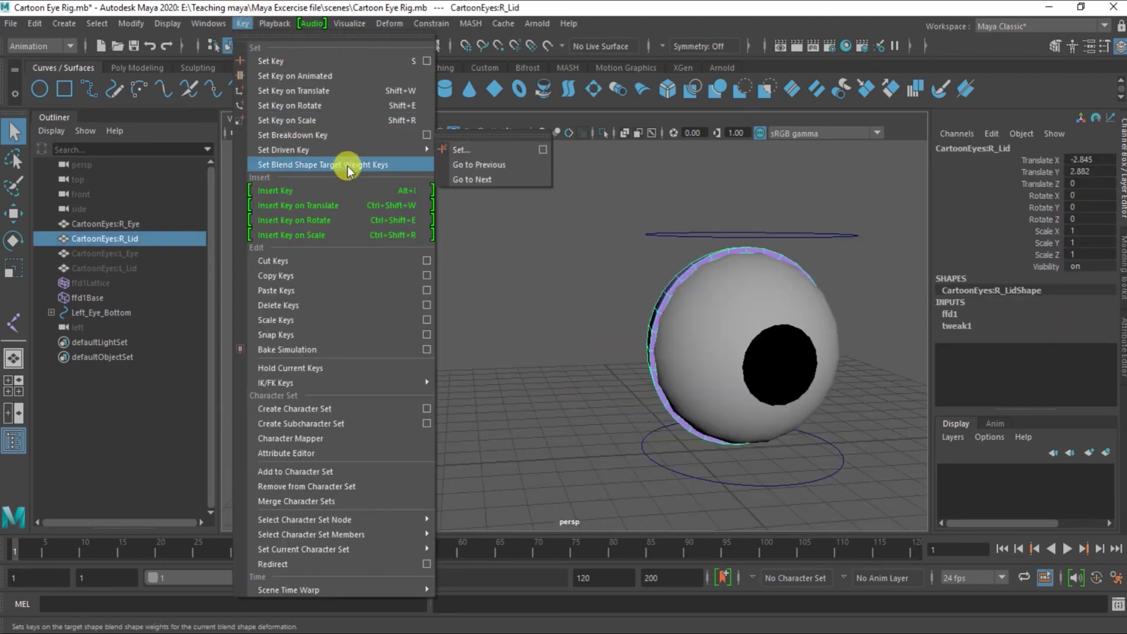
Load R_Lid as driven and Left_Eye_Bottom as driver; key Blinker to Rotate X at 0
{"action": "left_click", "coordinate": [484, 151]}
{"action": "left_click", "coordinate": [242, 23]}
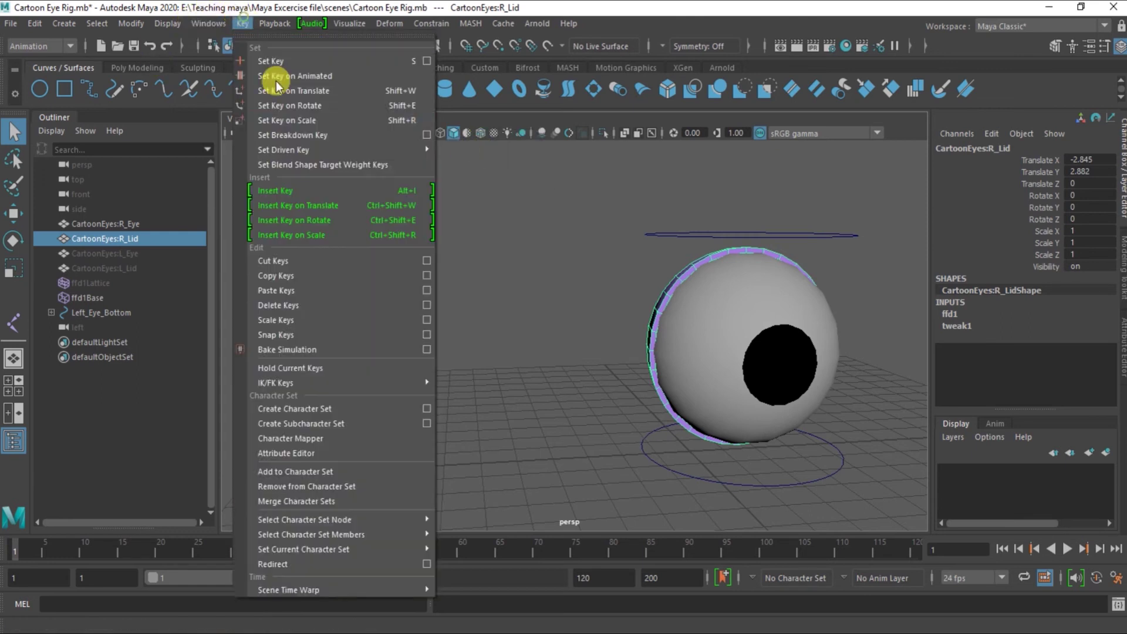
{"action": "mouse_move", "coordinate": [284, 150]}
{"action": "left_click", "coordinate": [543, 150]}
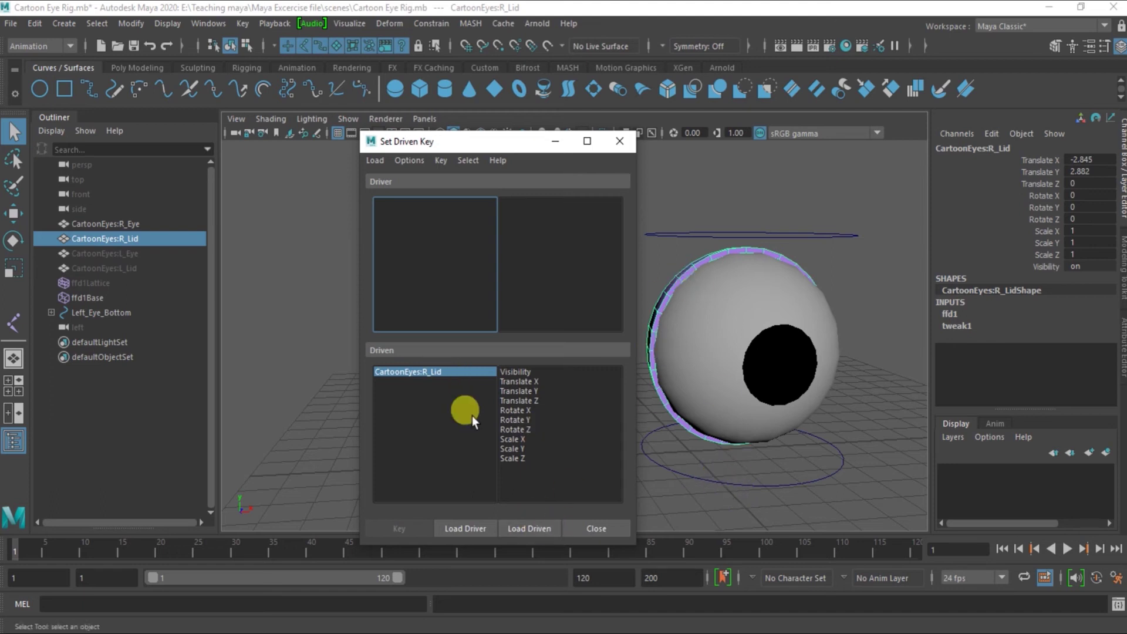
{"action": "left_click", "coordinate": [688, 473]}
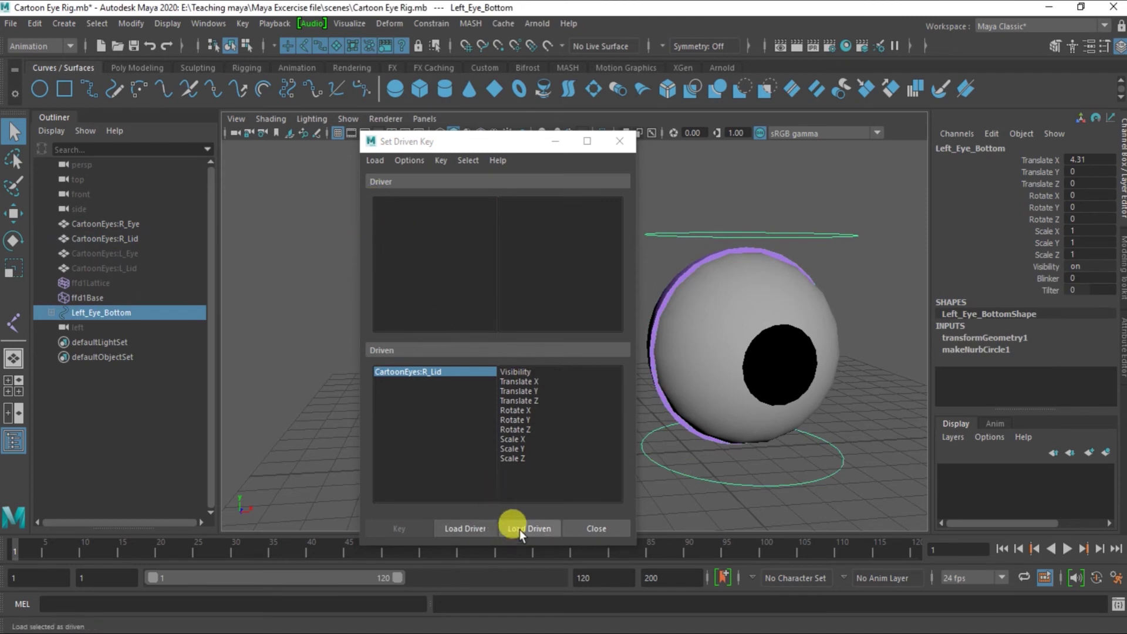
{"action": "left_click", "coordinate": [470, 529]}
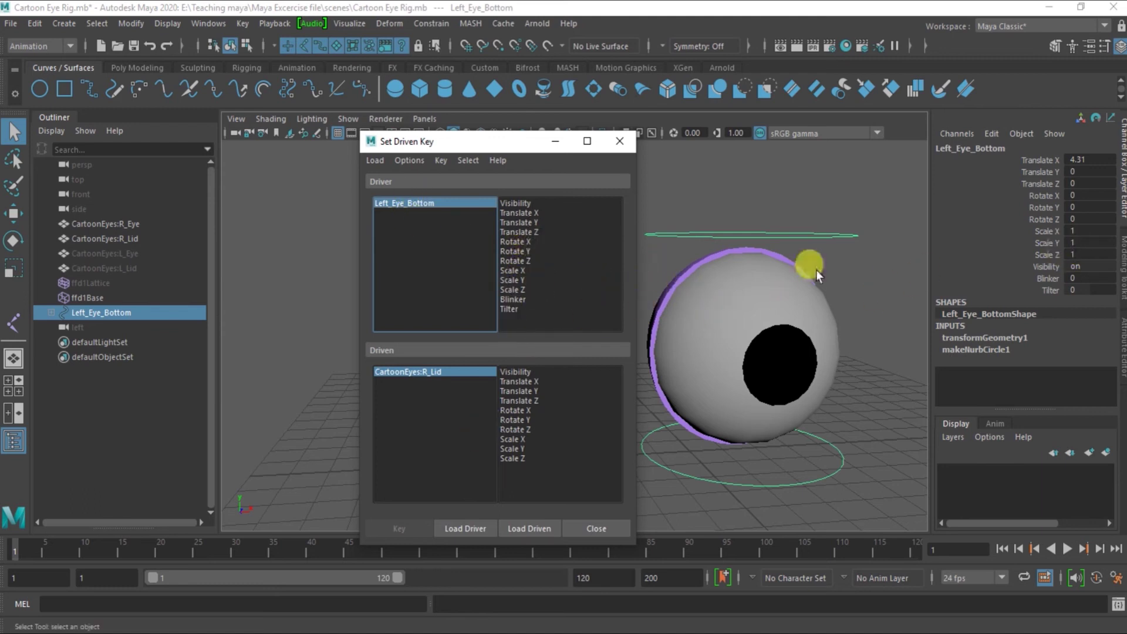
{"action": "left_click", "coordinate": [519, 242]}
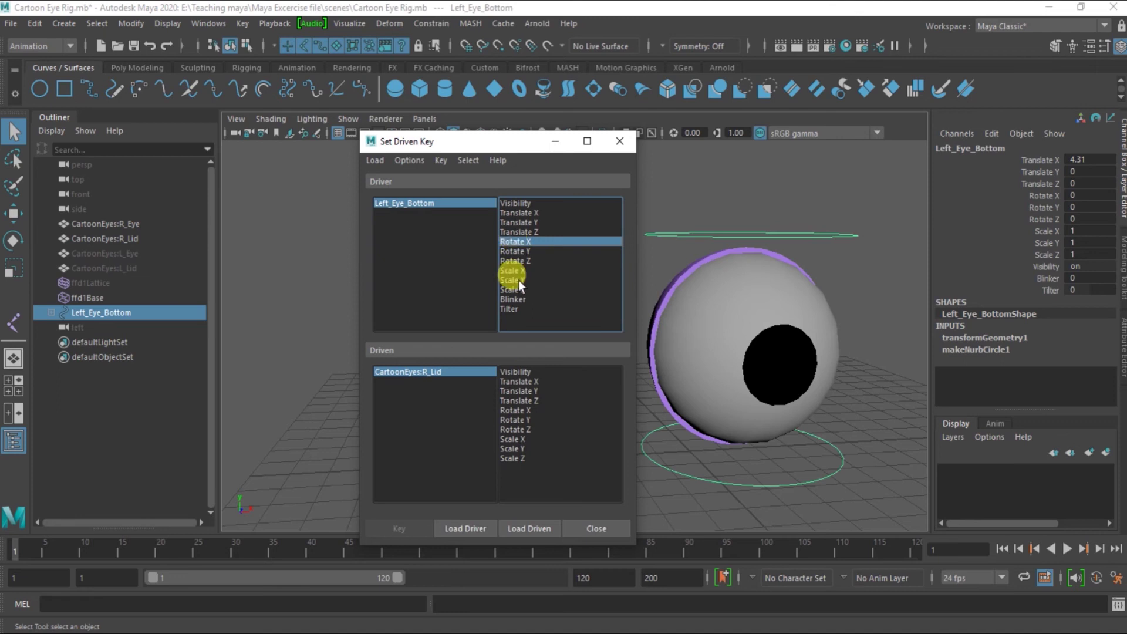
{"action": "left_click", "coordinate": [513, 299]}
{"action": "left_click", "coordinate": [516, 411]}
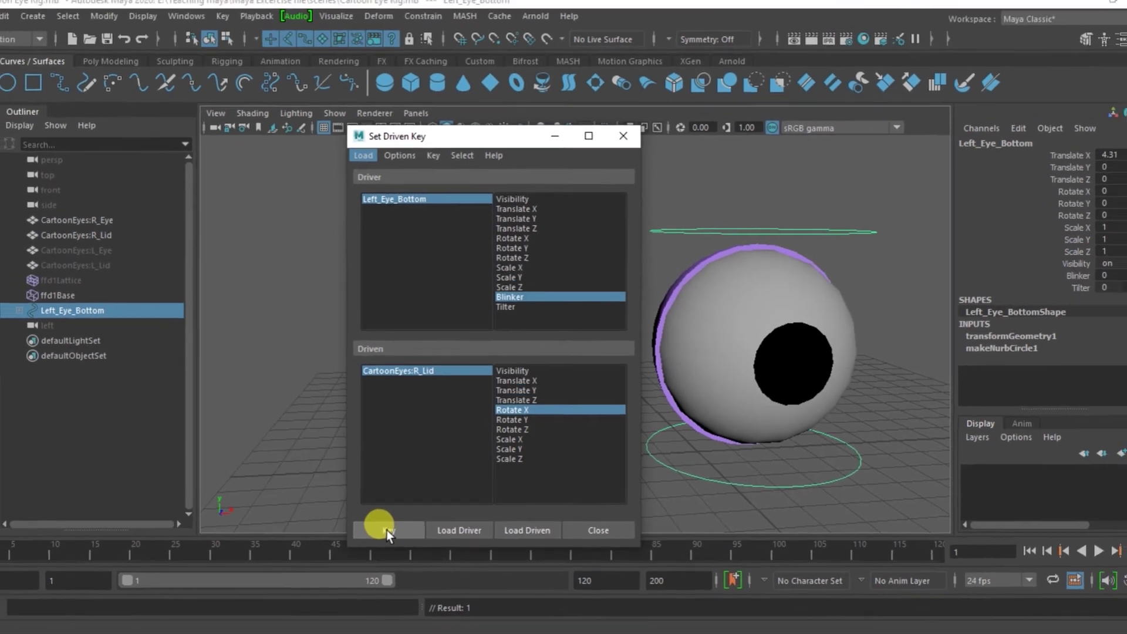
{"action": "left_click", "coordinate": [659, 345]}
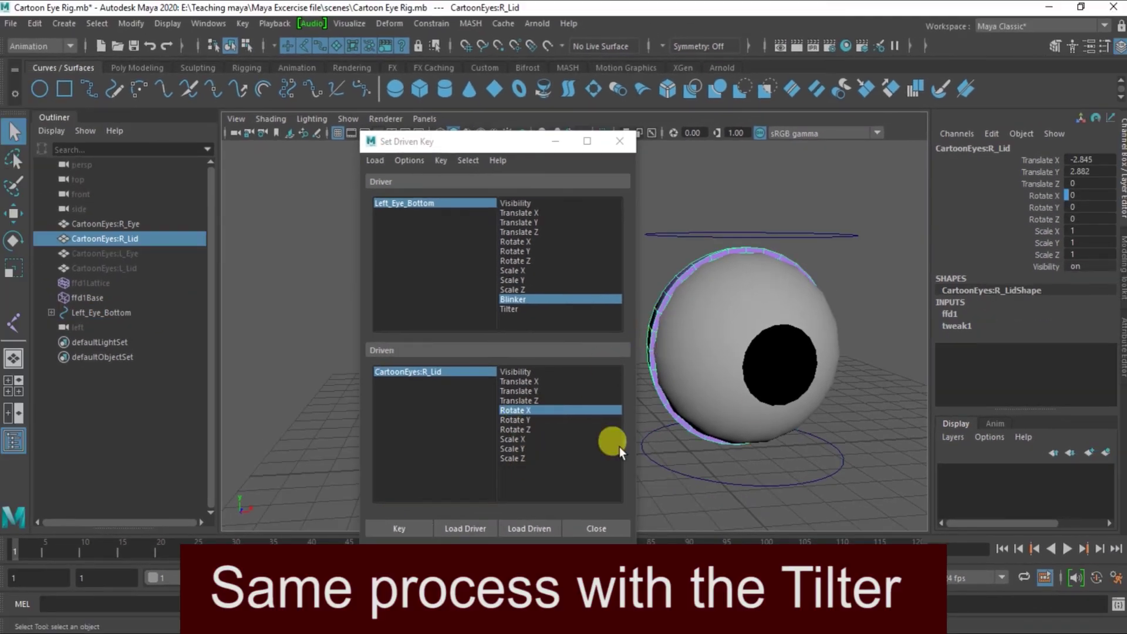
Key Tilter to the lid's Rotate Z at rest 0, then select Left_Eye_Bottom
{"action": "left_click", "coordinate": [741, 237]}
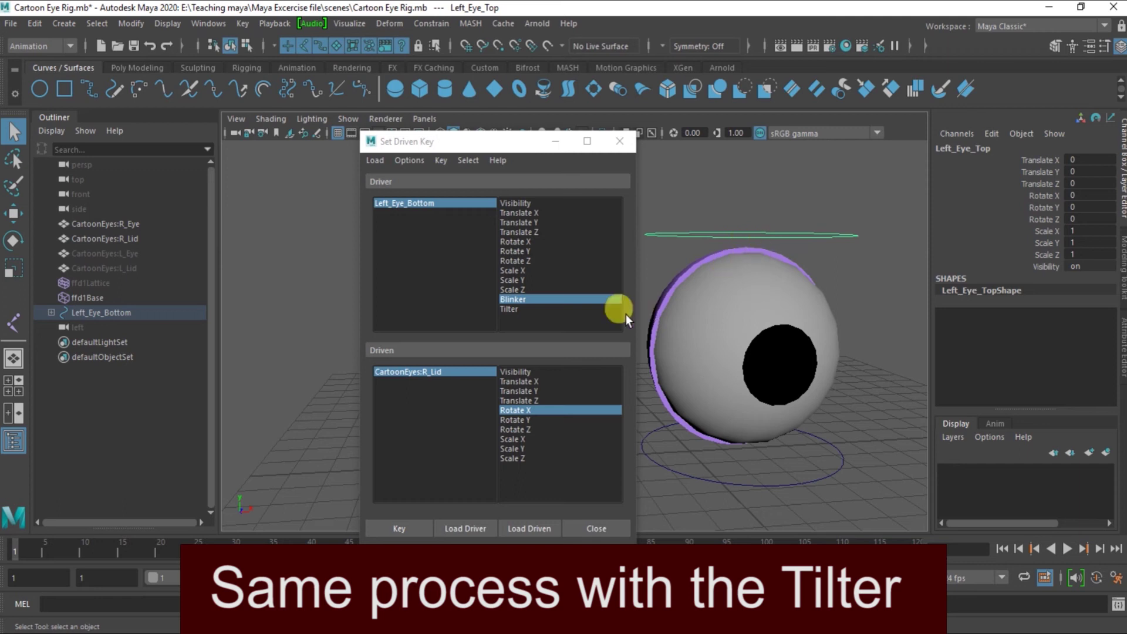
{"action": "left_click", "coordinate": [531, 310]}
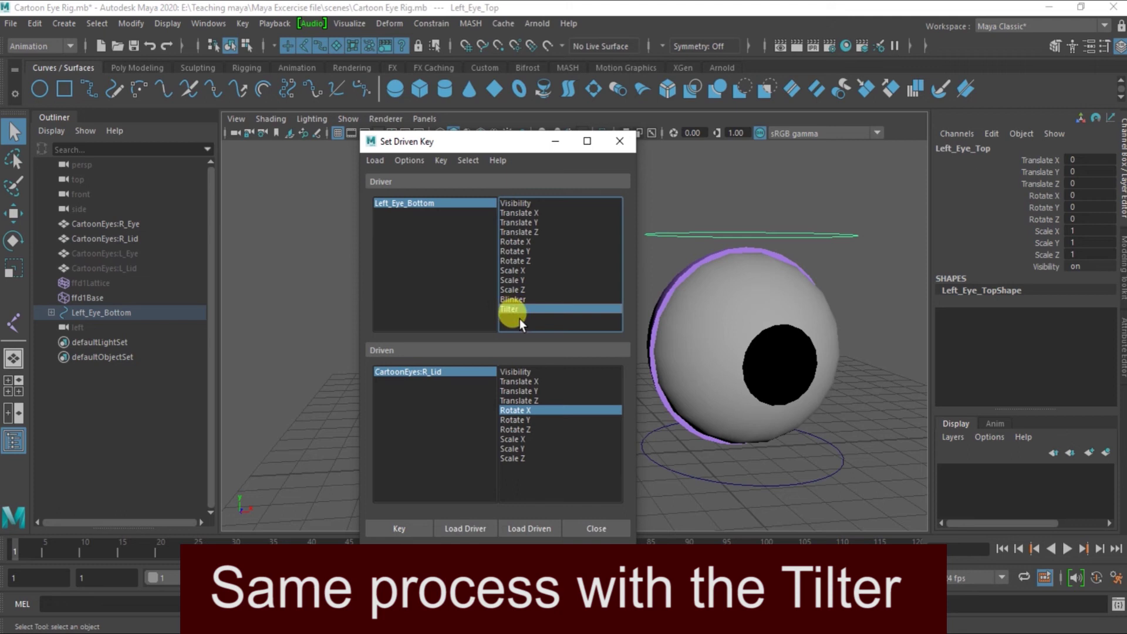
{"action": "left_click", "coordinate": [514, 427]}
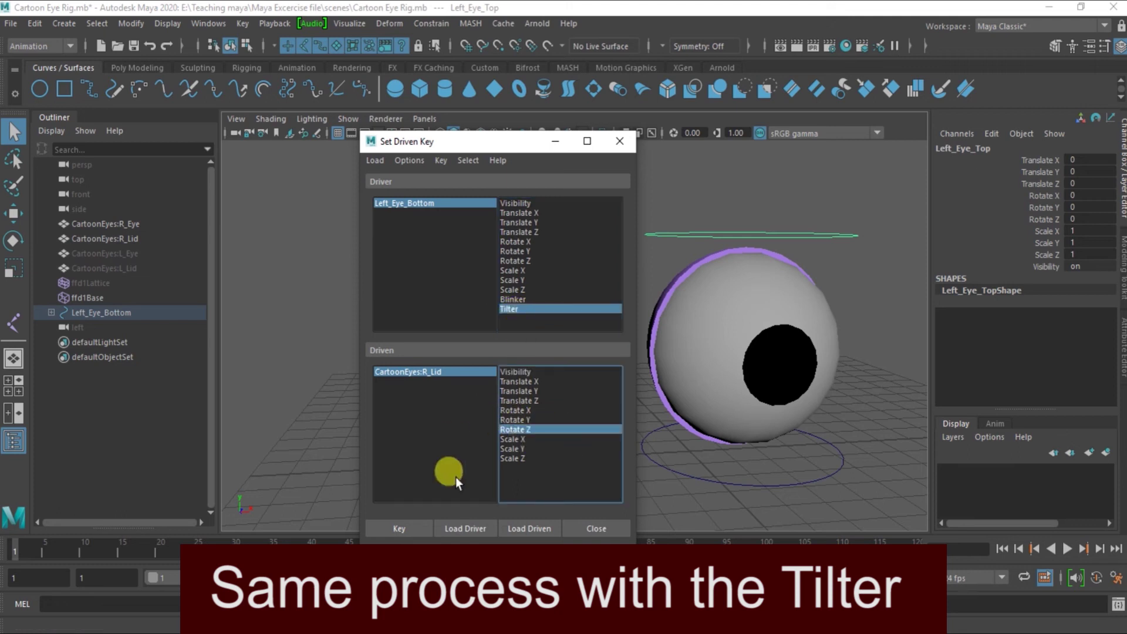
{"action": "left_click", "coordinate": [389, 527]}
{"action": "left_click", "coordinate": [405, 528]}
{"action": "left_click", "coordinate": [755, 357]}
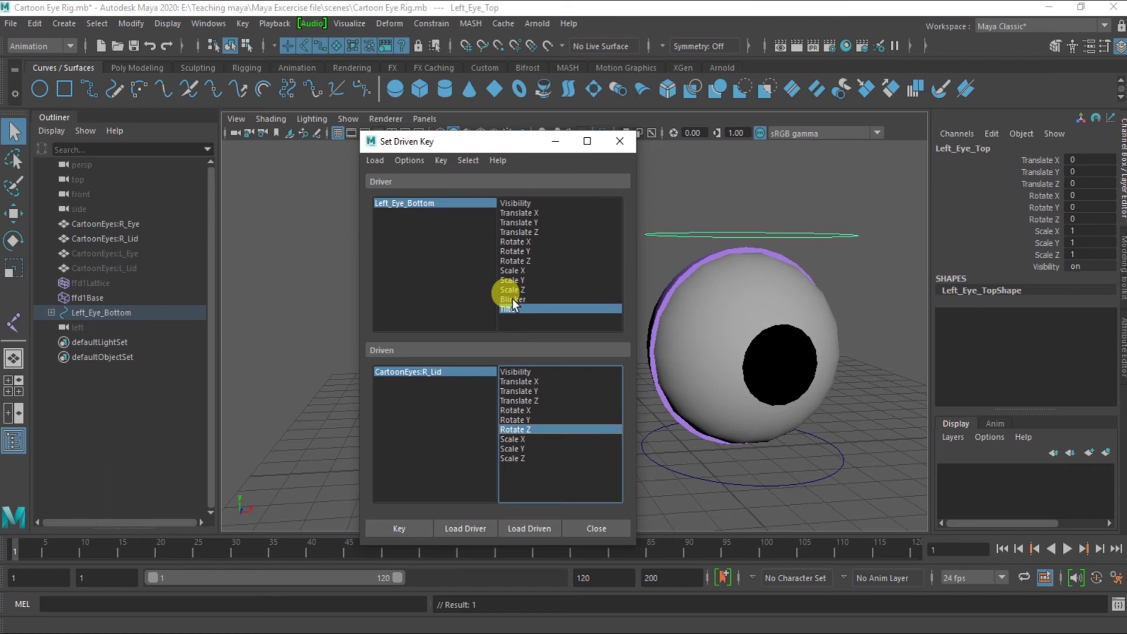
{"action": "left_click", "coordinate": [749, 486]}
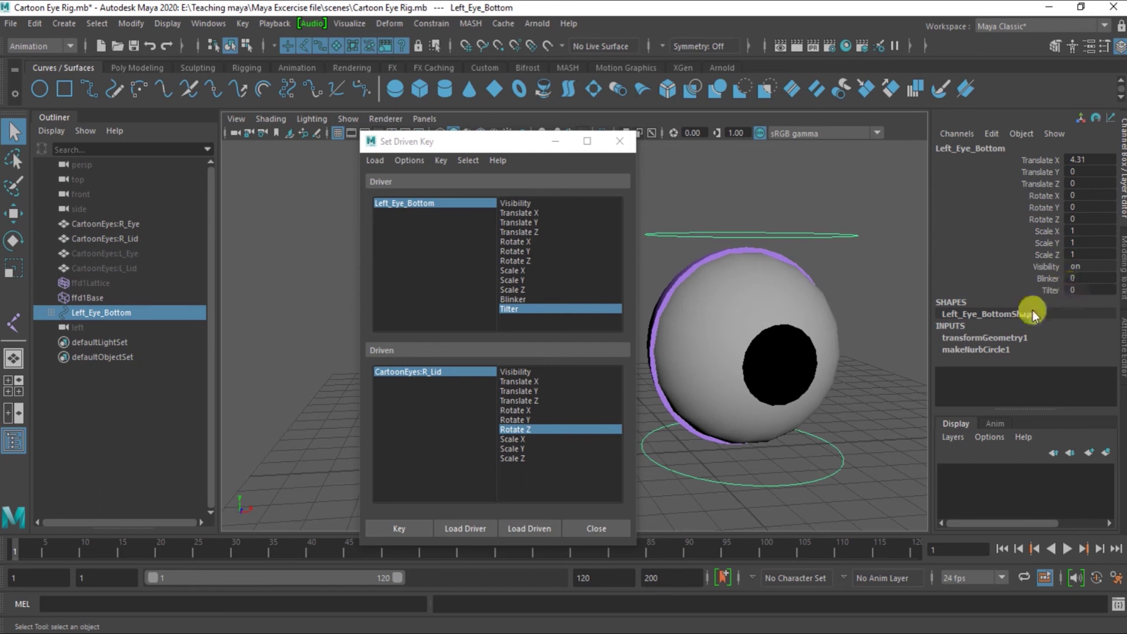
Key Blinker at 100 to the lid's Rotate X of 180, closing the lid
{"action": "left_click", "coordinate": [520, 299]}
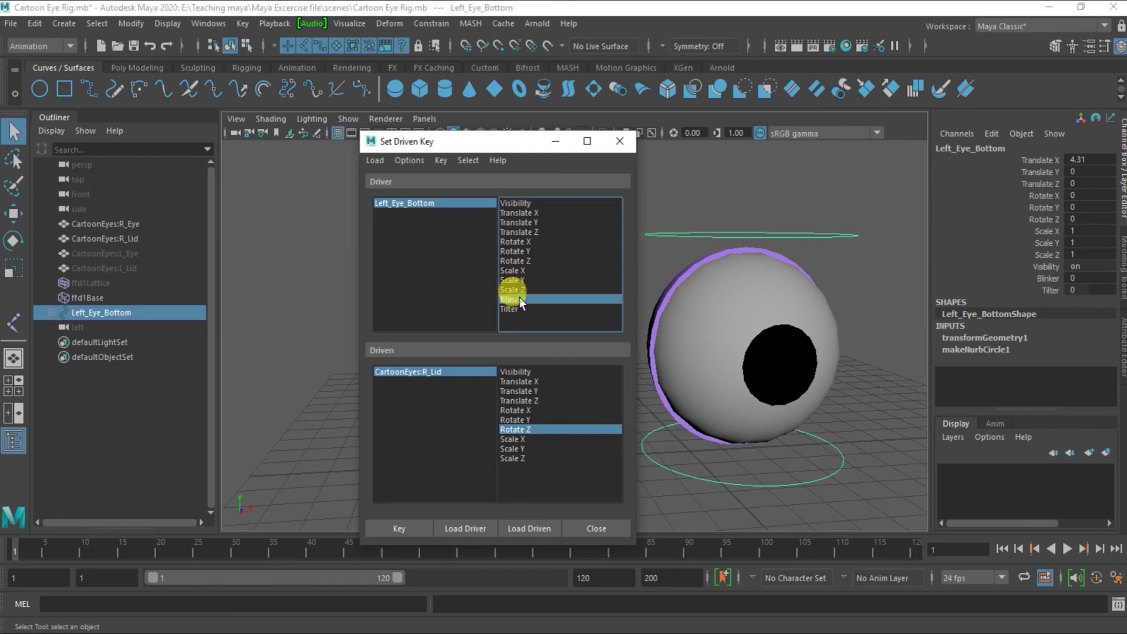
{"action": "left_click", "coordinate": [516, 410]}
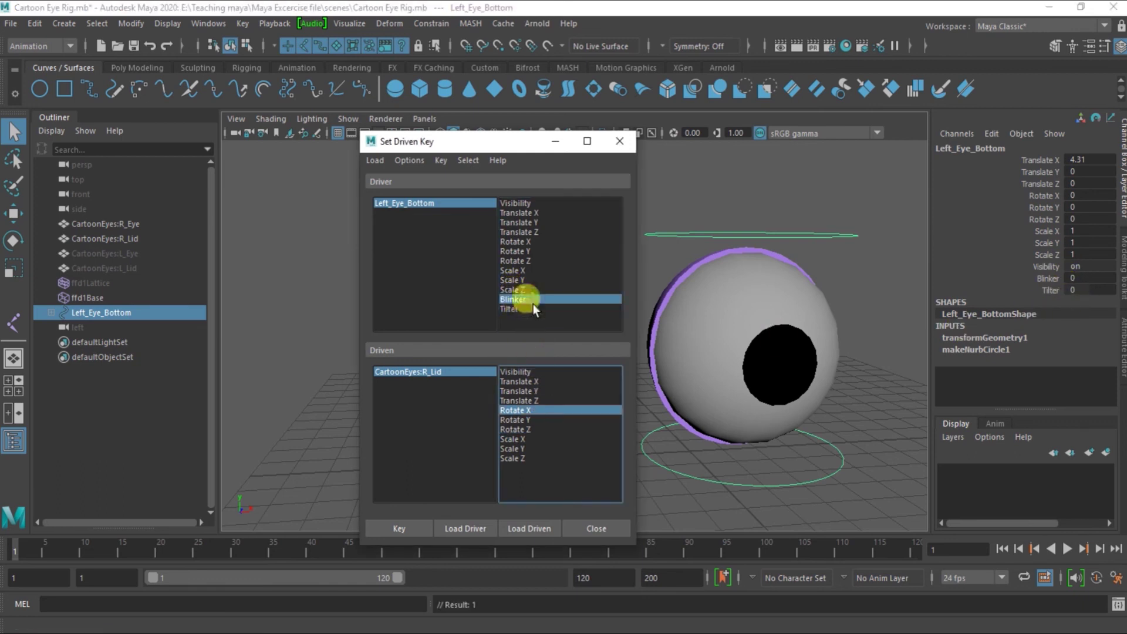
{"action": "left_click", "coordinate": [1080, 278]}
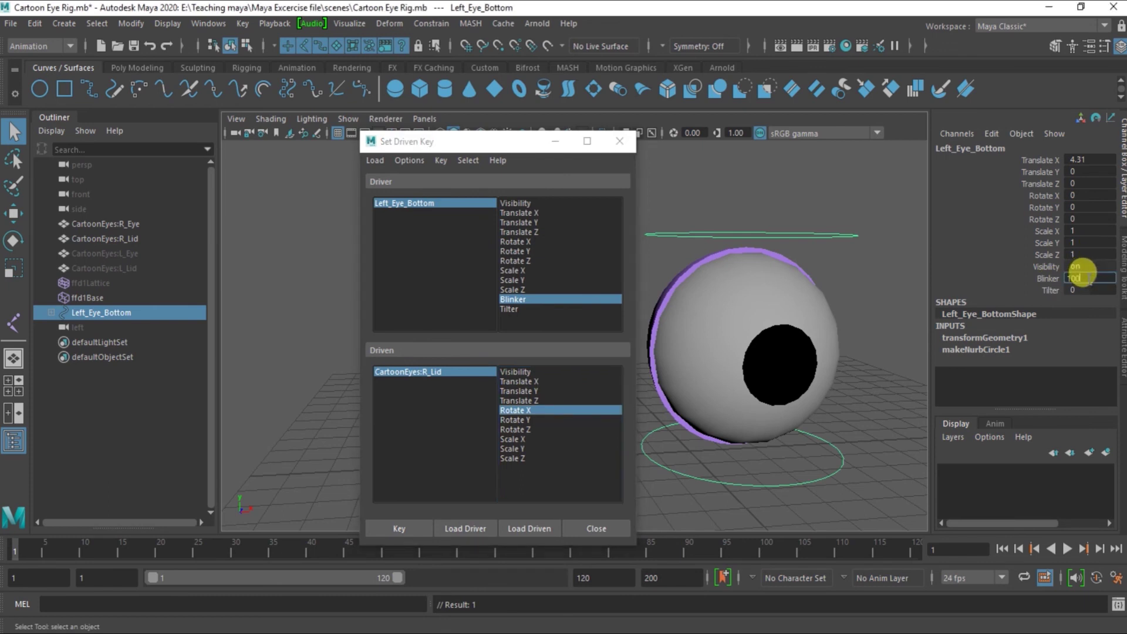
{"action": "left_click", "coordinate": [692, 274]}
{"action": "left_click", "coordinate": [685, 266]}
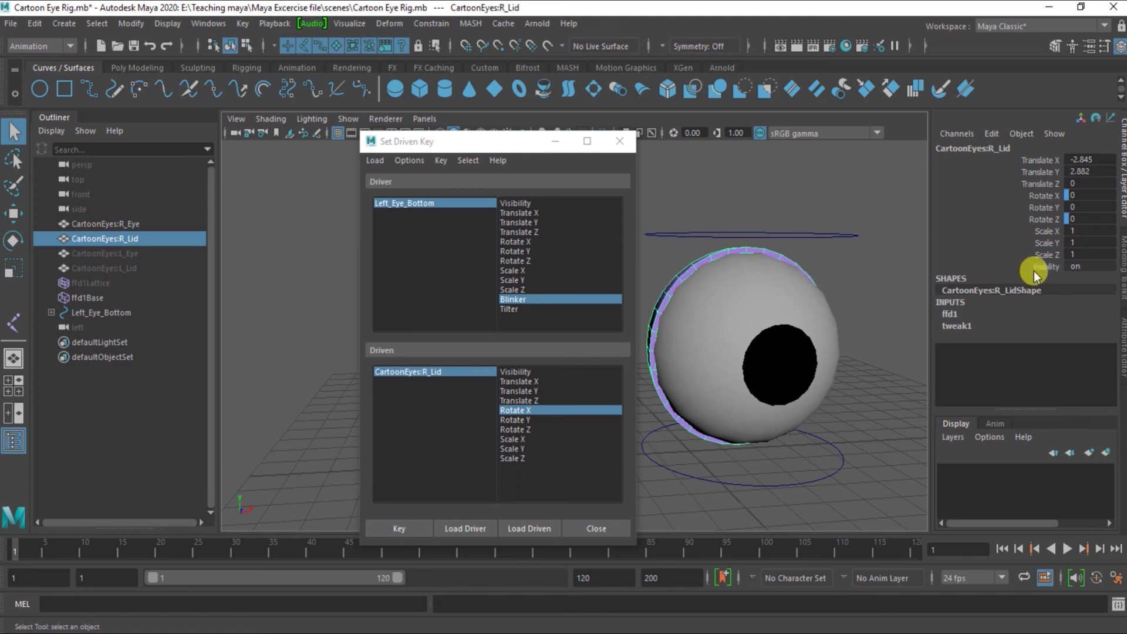
{"action": "left_click", "coordinate": [1080, 194]}
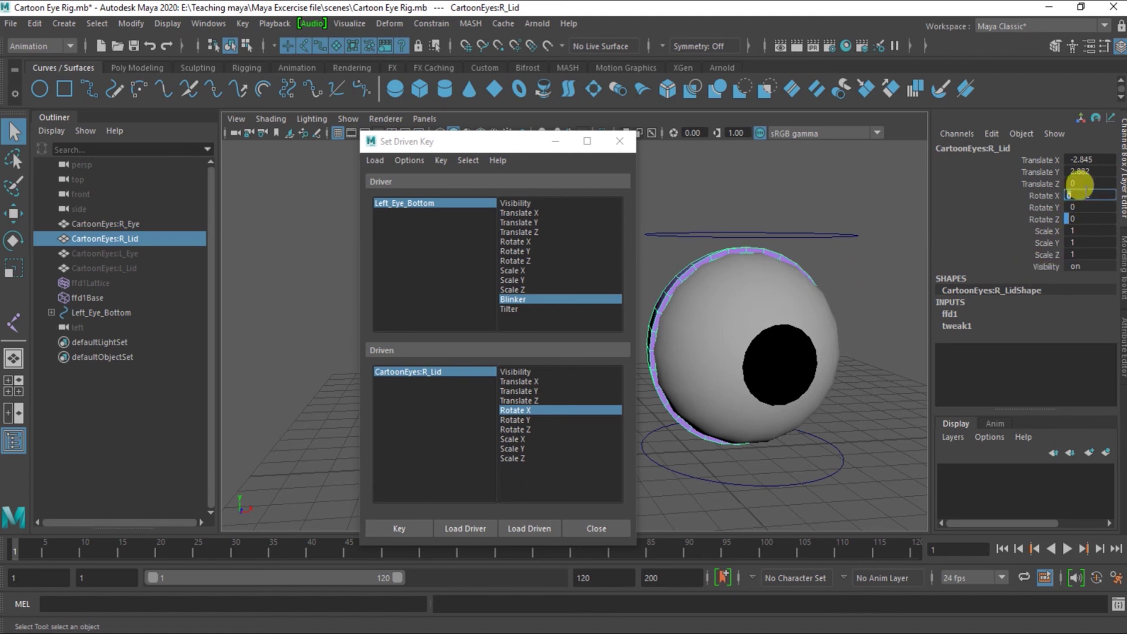
{"action": "type", "text": "180"}
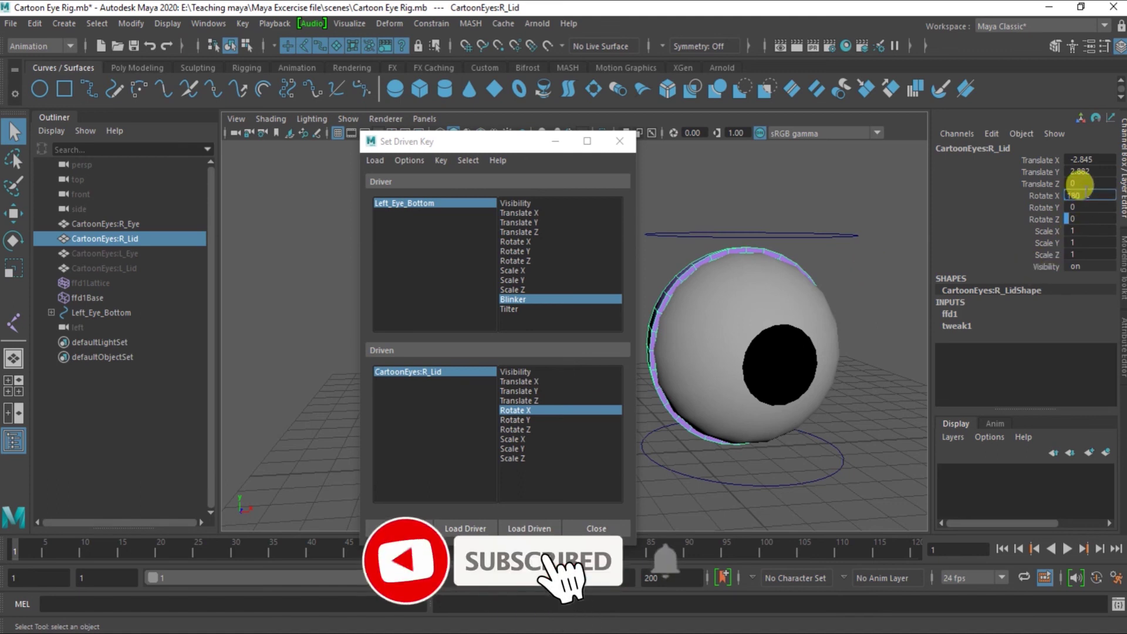
{"action": "key", "text": "Return"}
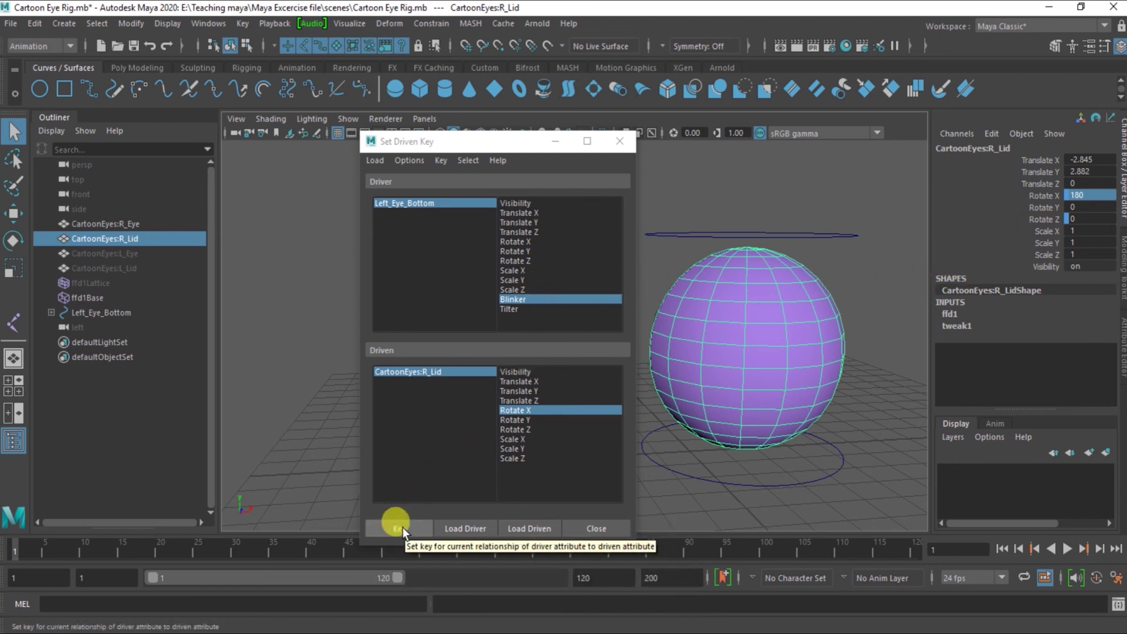
{"action": "left_click", "coordinate": [403, 527]}
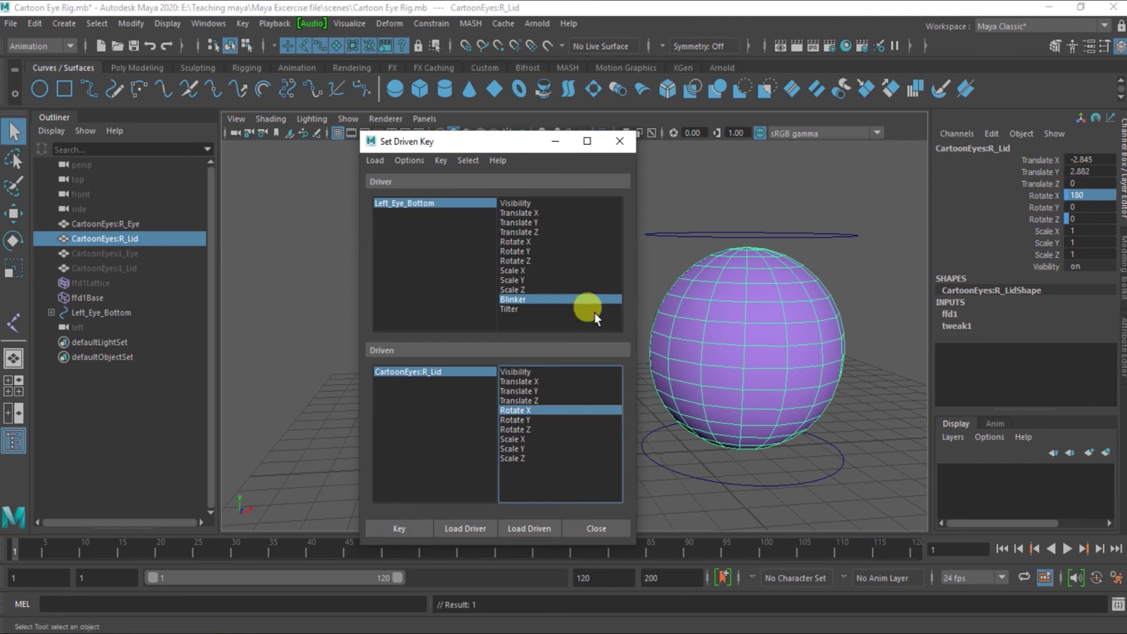
Switch the driver attribute to Tilter and reset the lid's Rotate X to 0
{"action": "left_click", "coordinate": [528, 309]}
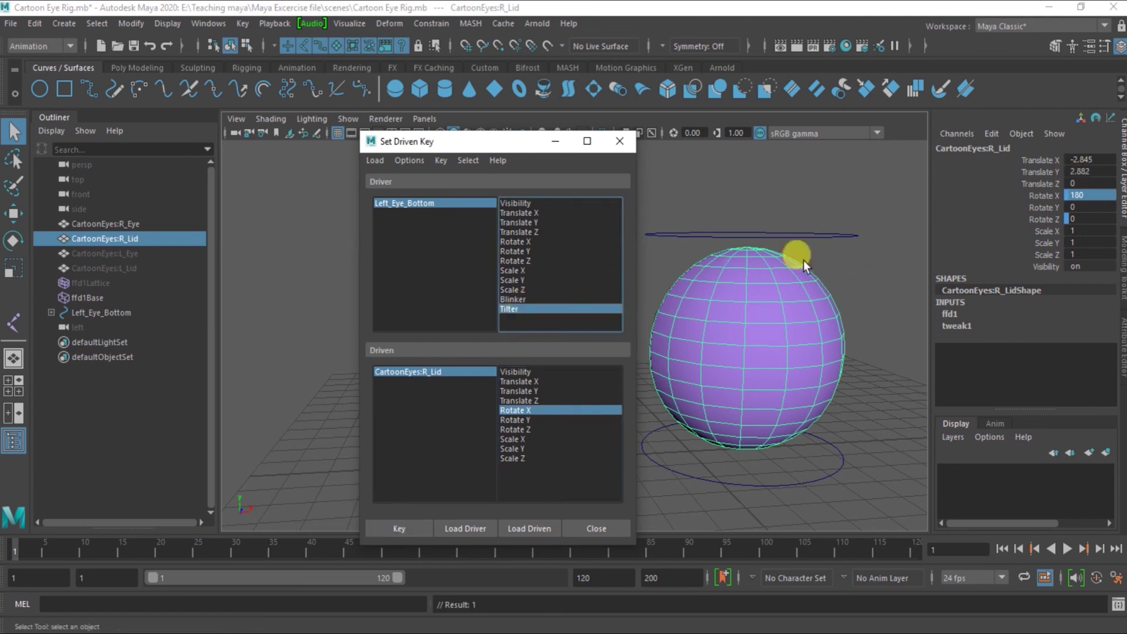
{"action": "double_click", "coordinate": [1091, 195]}
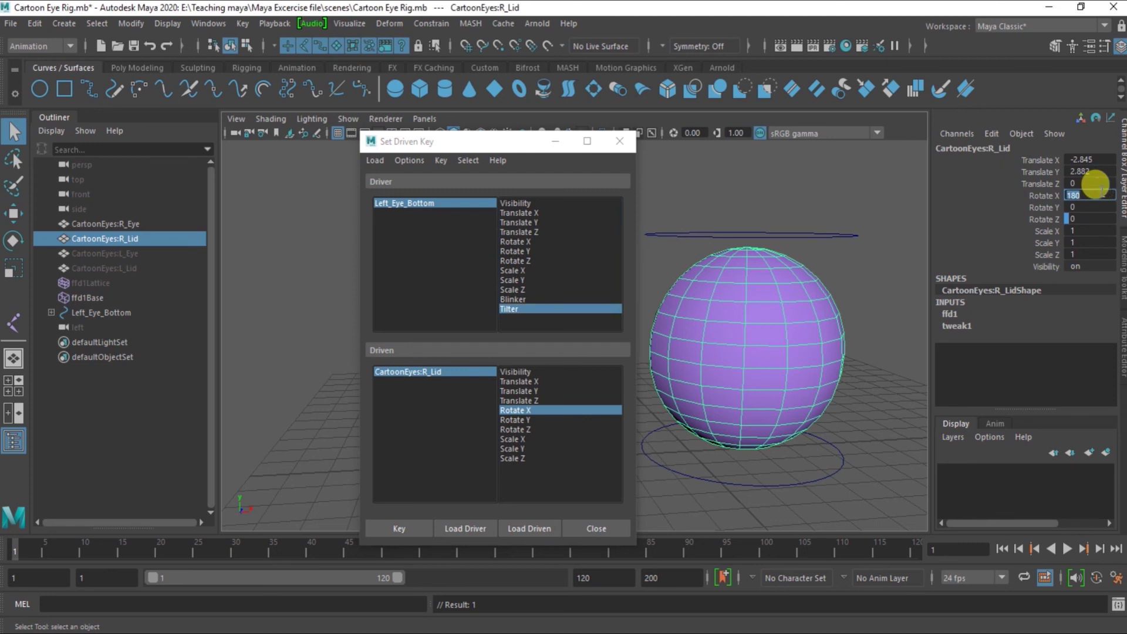
{"action": "type", "text": "0"}
{"action": "key", "text": "Return"}
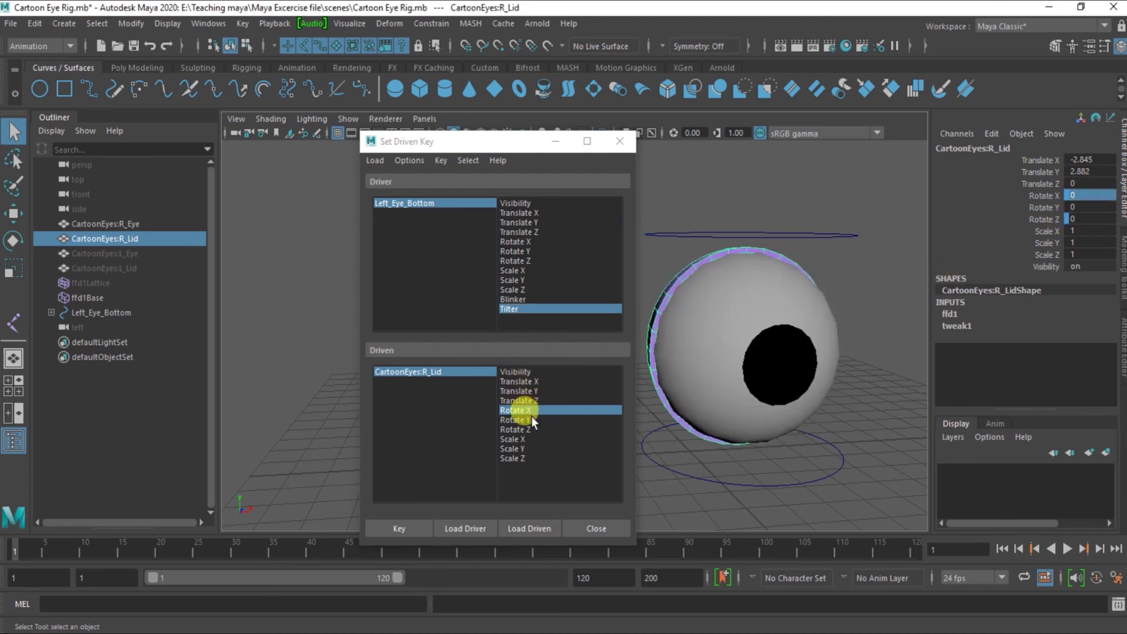
Key Tilter at 100 to the lid's Rotate Z of -45
{"action": "left_click", "coordinate": [842, 454]}
{"action": "double_click", "coordinate": [1088, 290]}
{"action": "type", "text": "10"}
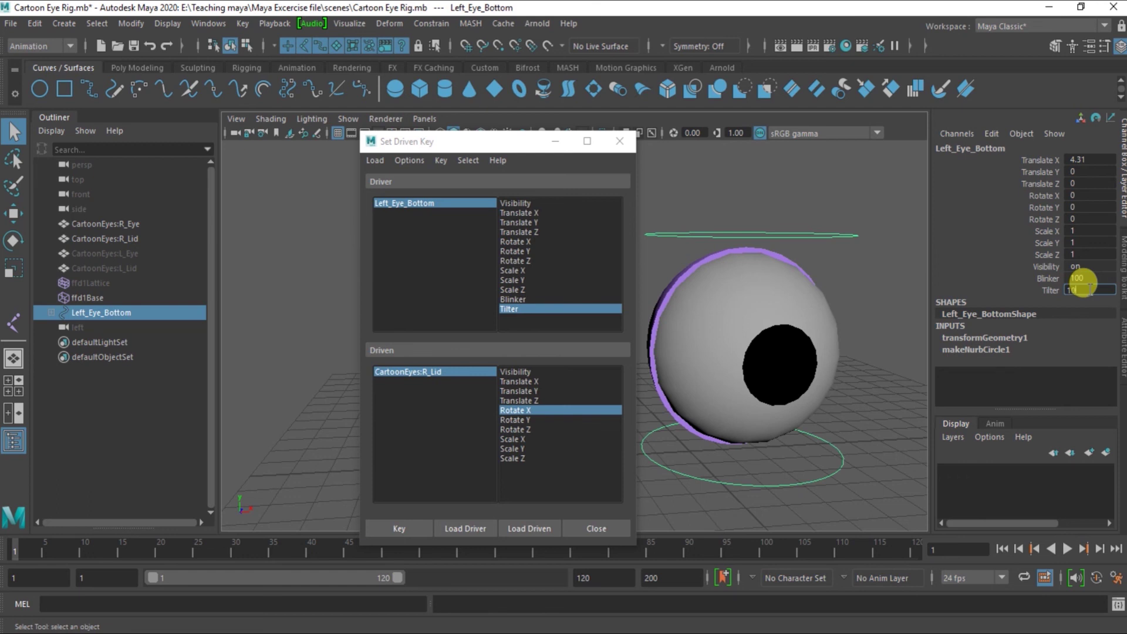
{"action": "key", "text": "Return"}
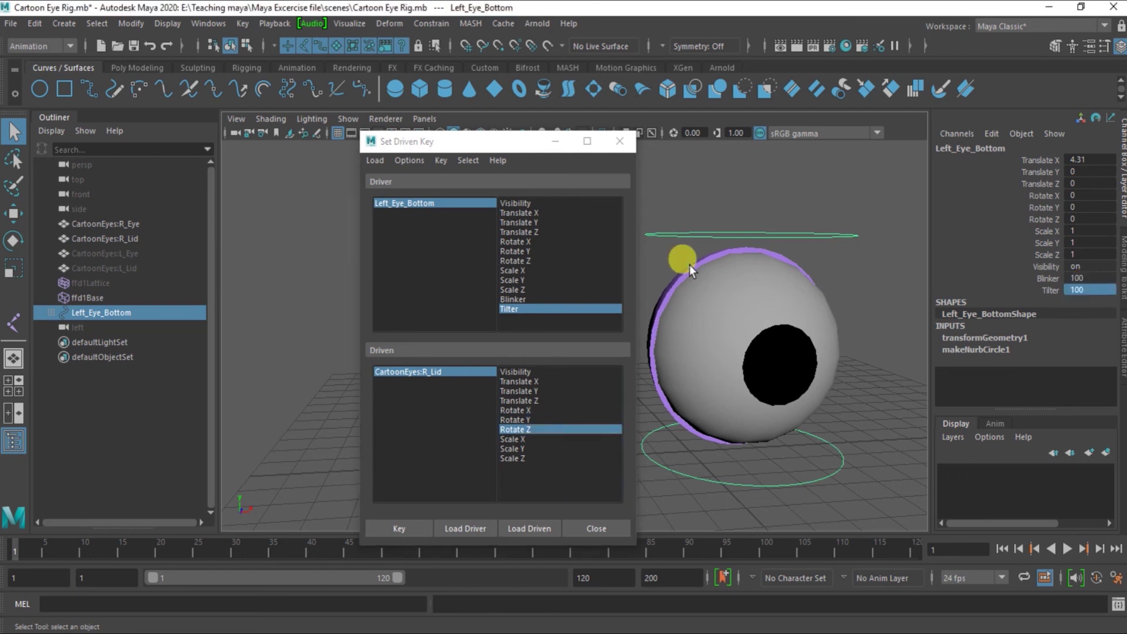
{"action": "left_click", "coordinate": [689, 266]}
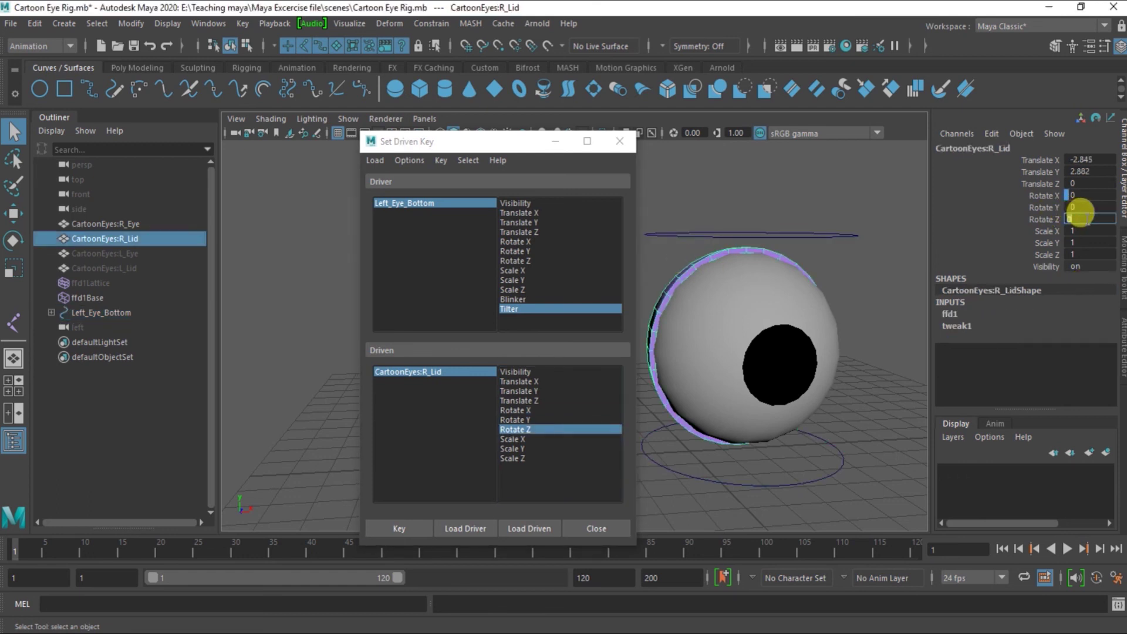
{"action": "double_click", "coordinate": [1064, 220]}
{"action": "type", "text": "-45"}
{"action": "key", "text": "Return"}
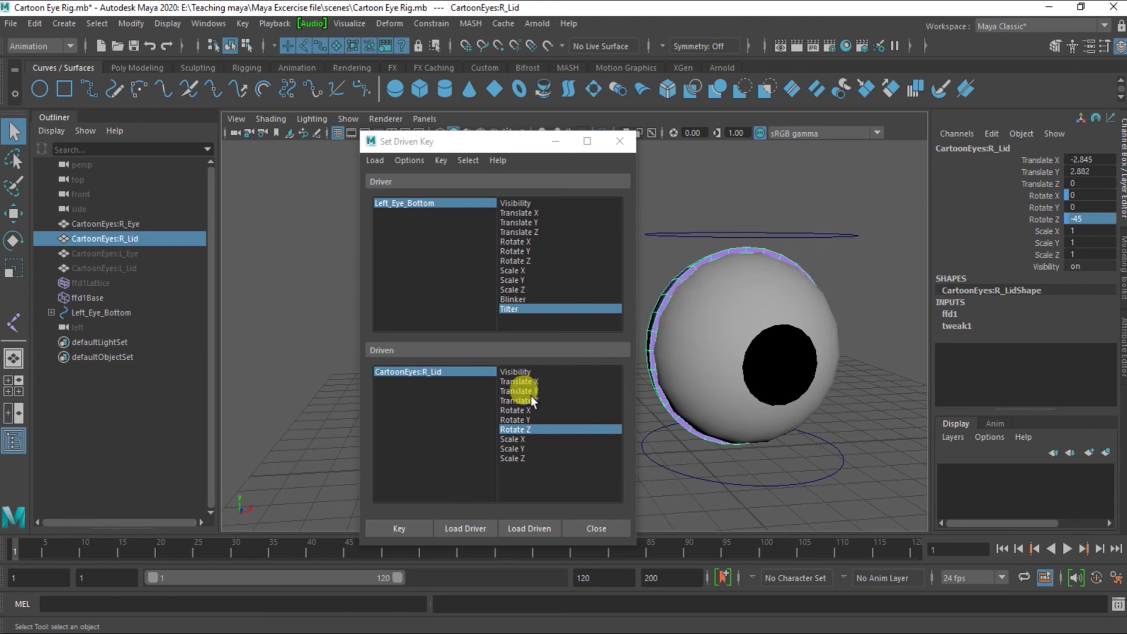
{"action": "left_click", "coordinate": [411, 525]}
Key Tilter at -100 to the lid's Rotate Z of 45
{"action": "left_click", "coordinate": [751, 483]}
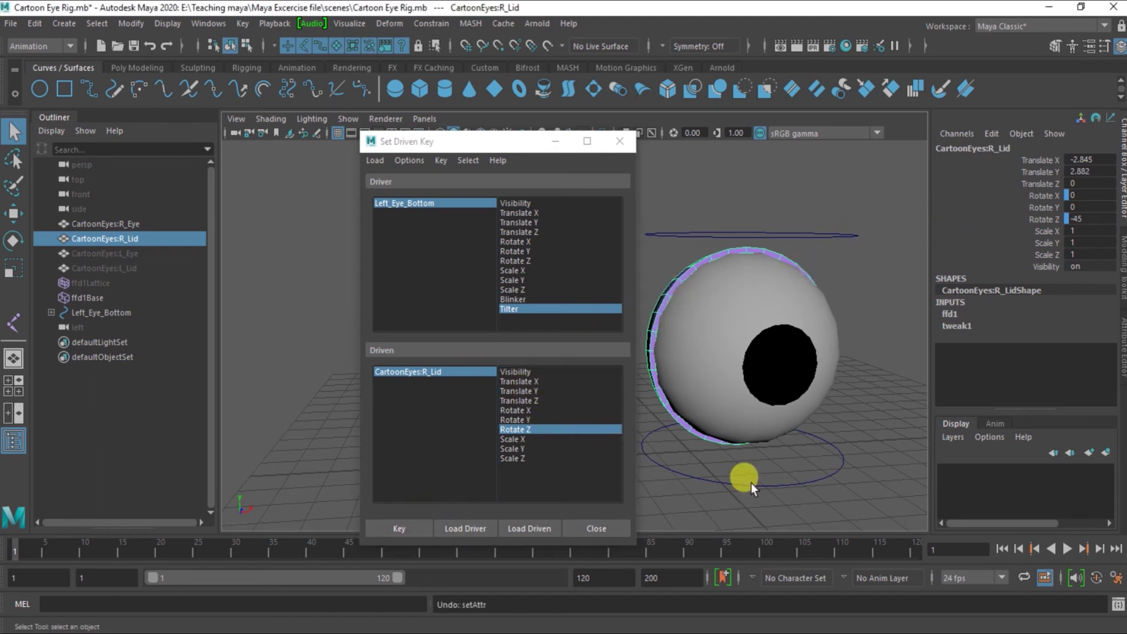
{"action": "double_click", "coordinate": [1080, 290]}
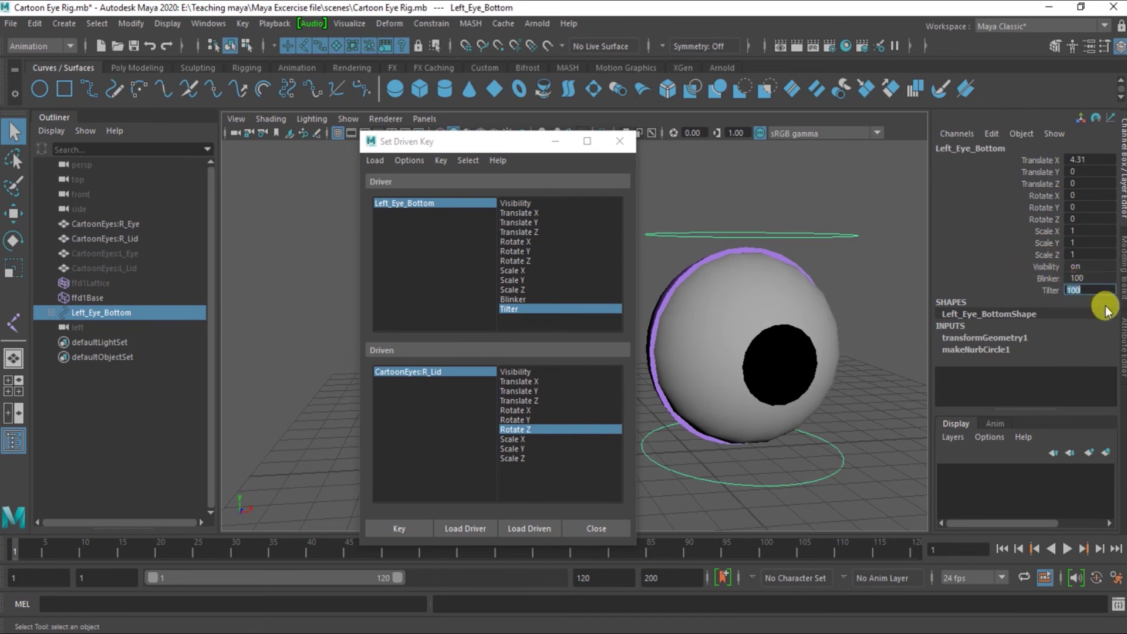
{"action": "type", "text": "-1"}
{"action": "type", "text": "0"}
{"action": "key", "text": "Return"}
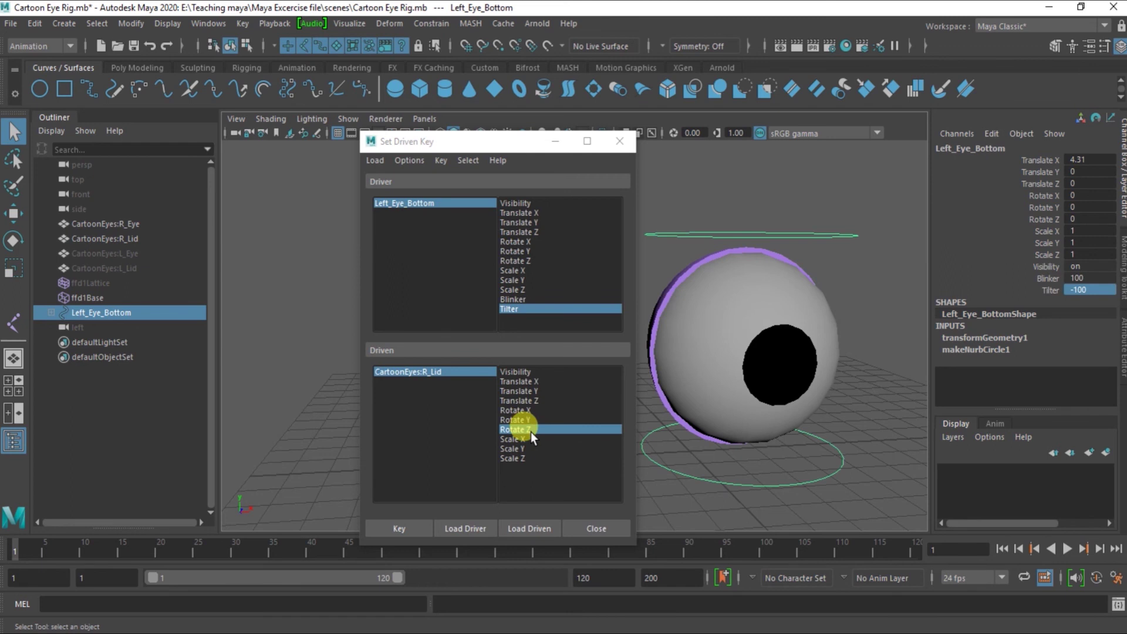
{"action": "left_click", "coordinate": [687, 279]}
{"action": "double_click", "coordinate": [1096, 219]}
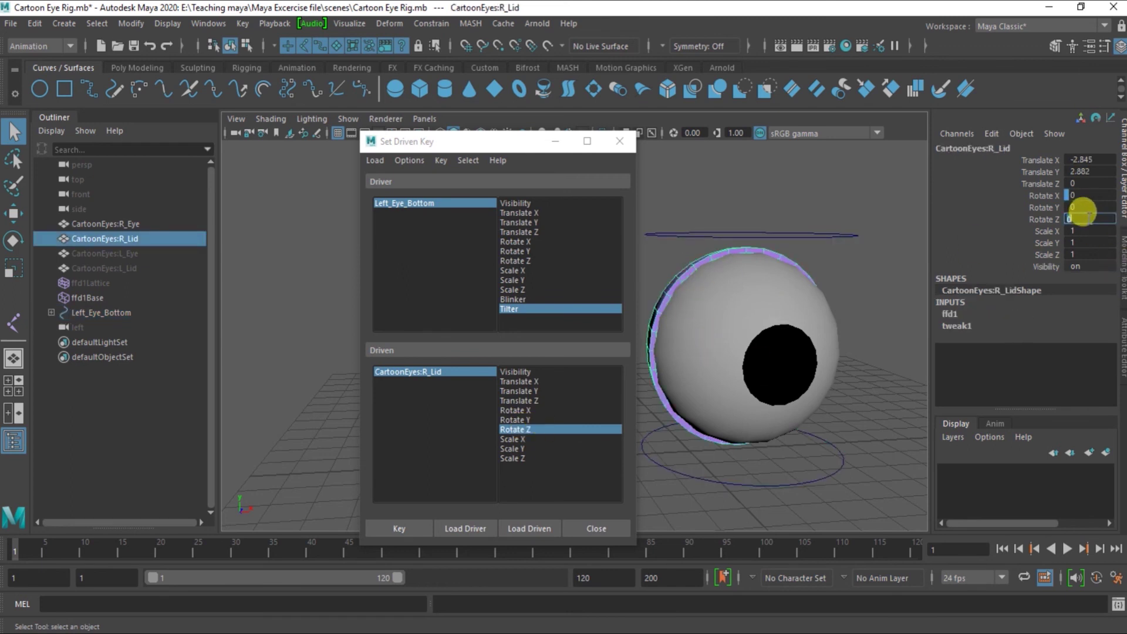
{"action": "type", "text": "45"}
{"action": "key", "text": "Return"}
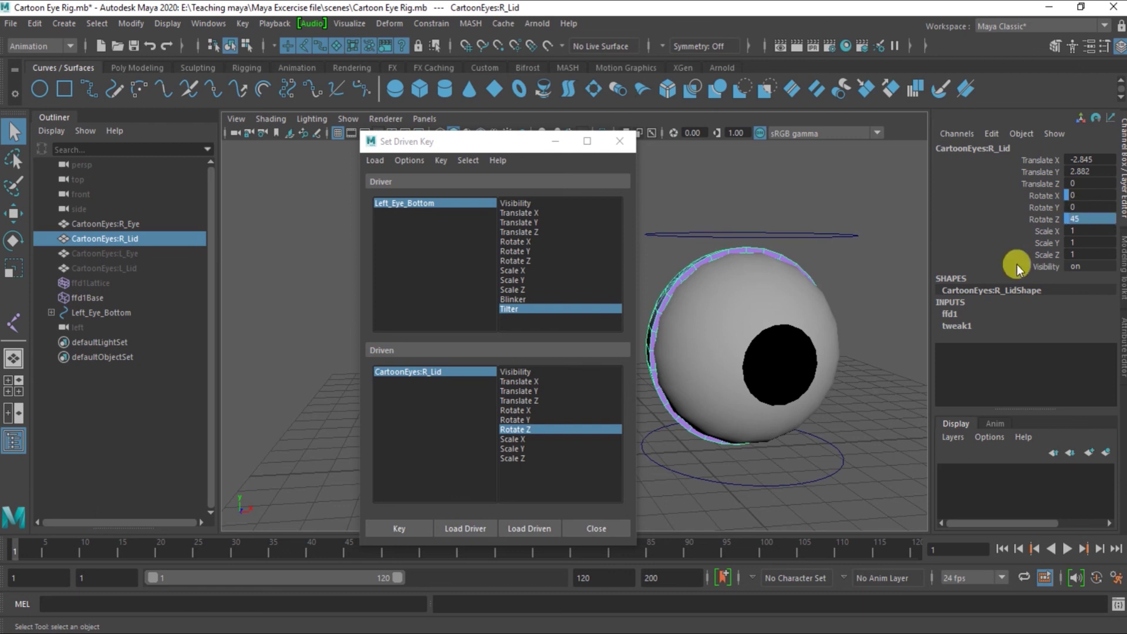
{"action": "left_click", "coordinate": [399, 529]}
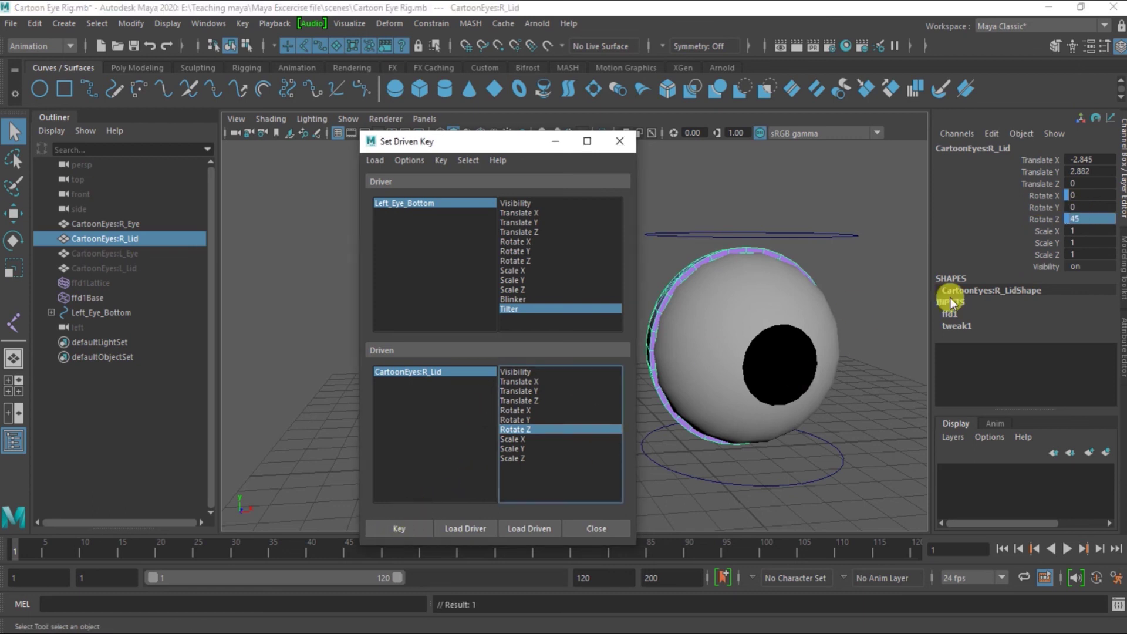
Slide Blinker to 53.1 and Tilter to 62.6, watching the lid half-close and tilt
{"action": "mouse_move", "coordinate": [800, 249]}
{"action": "middle_mouse_down"}
{"action": "mouse_move", "coordinate": [925, 256]}
{"action": "mouse_move", "coordinate": [1107, 234]}
{"action": "middle_mouse_up"}
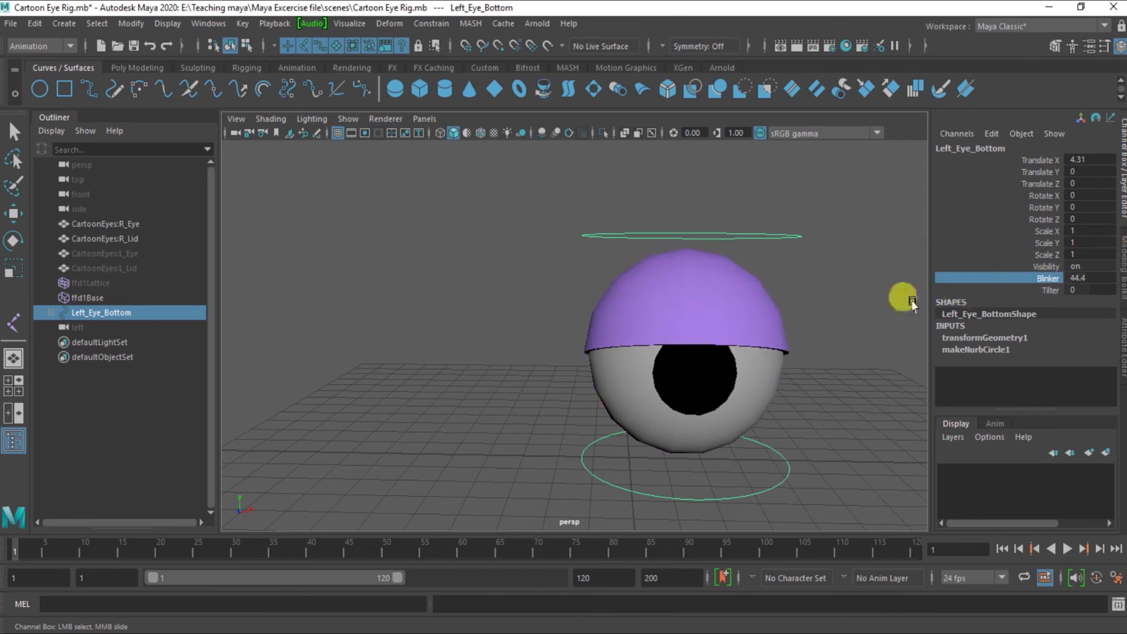
{"action": "left_click", "coordinate": [1036, 290]}
{"action": "mouse_move", "coordinate": [871, 249]}
{"action": "middle_mouse_down"}
{"action": "mouse_move", "coordinate": [913, 259]}
{"action": "mouse_move", "coordinate": [1016, 353]}
{"action": "mouse_move", "coordinate": [924, 309]}
{"action": "mouse_move", "coordinate": [548, 282]}
{"action": "mouse_move", "coordinate": [432, 306]}
{"action": "mouse_move", "coordinate": [92, 340]}
{"action": "mouse_move", "coordinate": [642, 327]}
{"action": "mouse_move", "coordinate": [1115, 398]}
{"action": "mouse_move", "coordinate": [509, 288]}
{"action": "mouse_move", "coordinate": [284, 277]}
{"action": "mouse_move", "coordinate": [722, 307]}
{"action": "middle_mouse_up"}
{"action": "mouse_move", "coordinate": [722, 307]}
{"action": "left_mouse_down", "text": "alt"}
{"action": "mouse_move", "coordinate": [662, 334]}
{"action": "mouse_move", "coordinate": [641, 301]}
{"action": "mouse_move", "coordinate": [704, 267]}
{"action": "left_mouse_up", "text": "alt"}
{"action": "mouse_move", "coordinate": [848, 284]}
{"action": "middle_mouse_down"}
{"action": "mouse_move", "coordinate": [592, 415]}
{"action": "mouse_move", "coordinate": [692, 269]}
{"action": "mouse_move", "coordinate": [711, 271]}
{"action": "middle_mouse_up"}
{"action": "mouse_move", "coordinate": [710, 270]}
{"action": "left_mouse_down", "text": "alt"}
{"action": "mouse_move", "coordinate": [679, 347]}
{"action": "mouse_move", "coordinate": [755, 372]}
{"action": "mouse_move", "coordinate": [750, 323]}
{"action": "left_mouse_up", "text": "alt"}
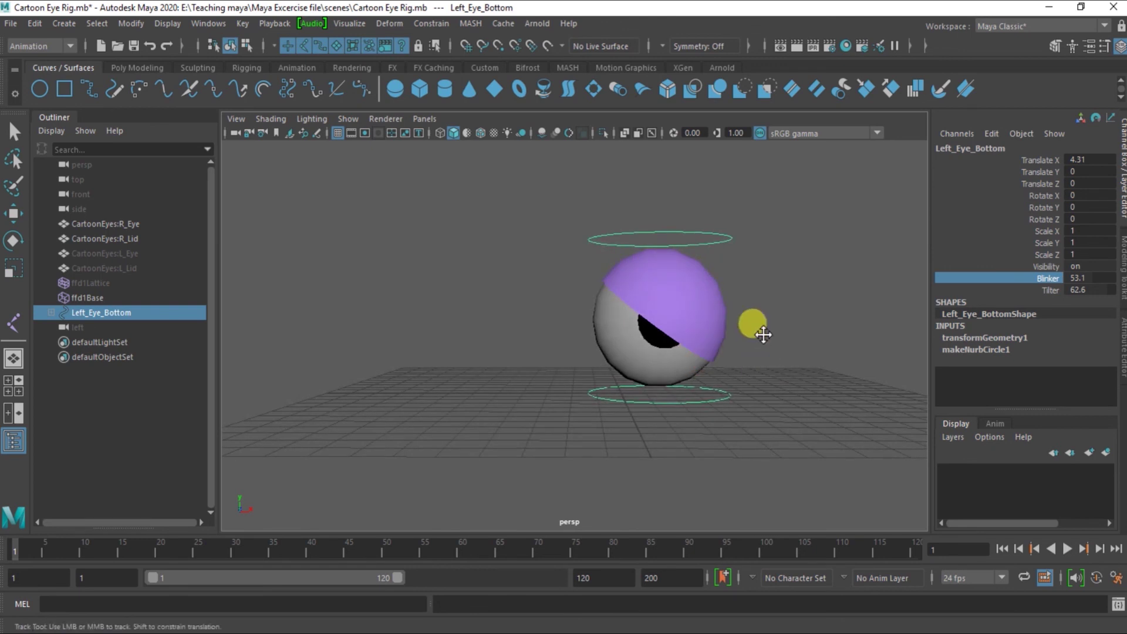
{"action": "middle_click_drag", "start_coordinate": [750, 322], "coordinate": [710, 367], "text": "alt"}
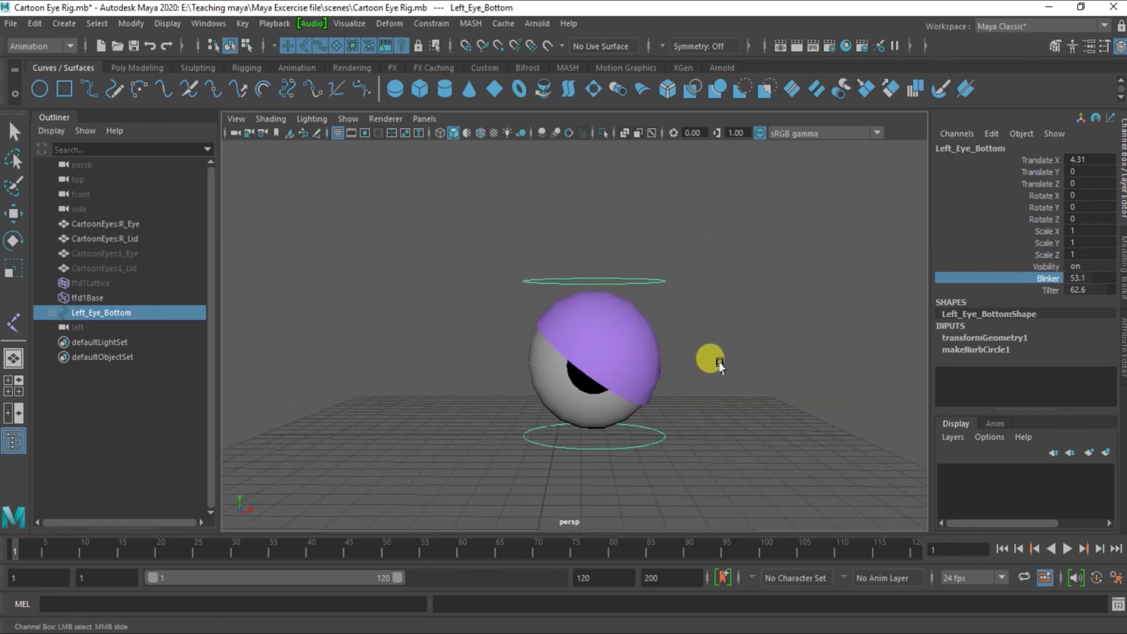